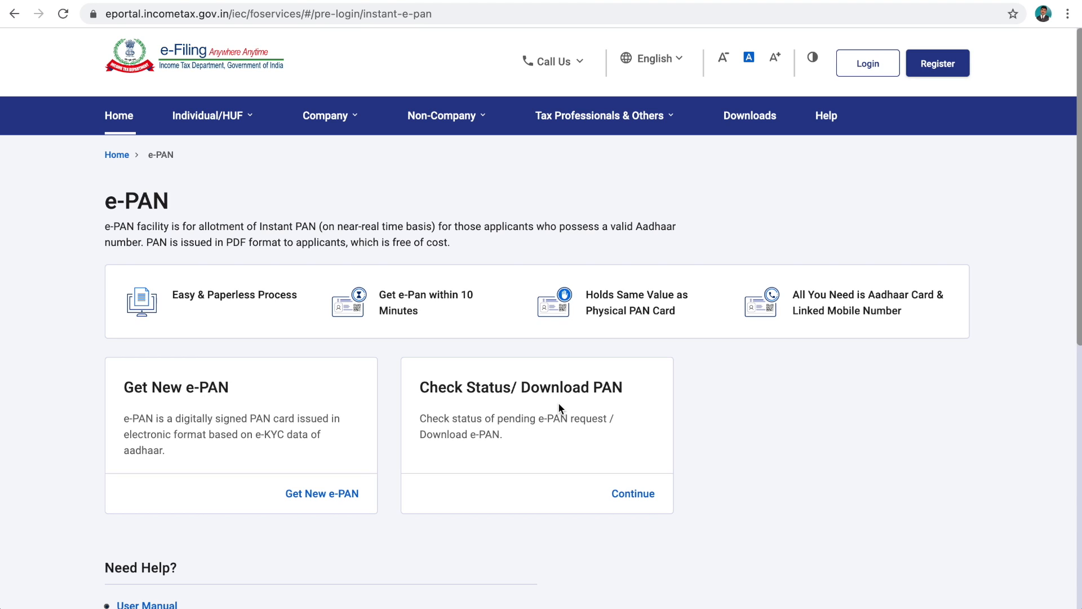
- Start a new e-PAN application from the Get New e-PAN link
click(321, 495)
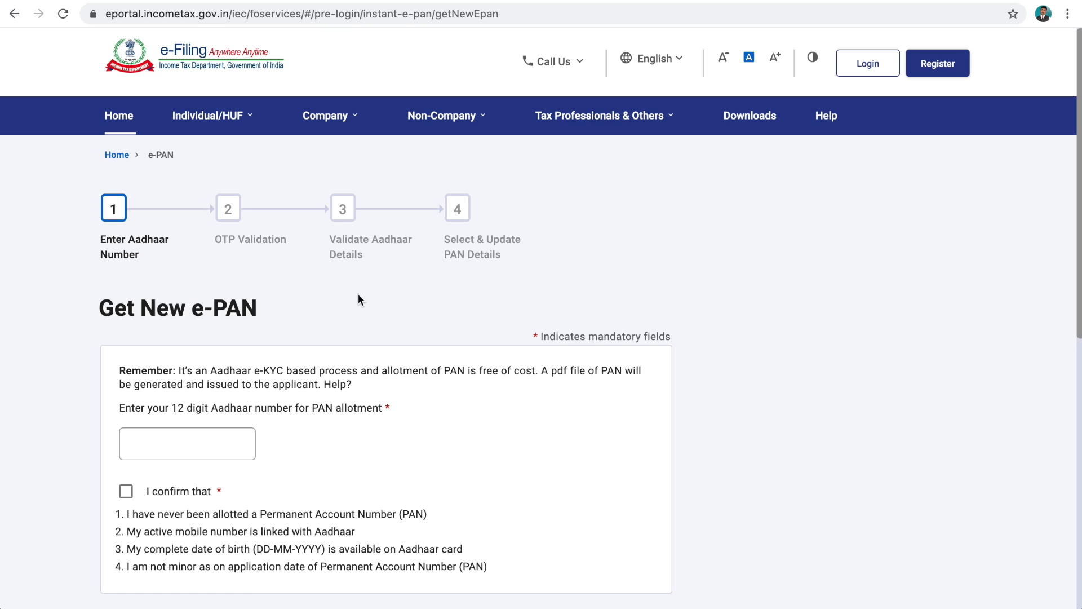
- Replace the Aadhaar number with the applicant's 12-digit Aadhaar, tick 'I confirm that', and continue
click(167, 444)
scroll(166, 443, down, 2)
key(super+v)
key(super+a)
key(BackSpace)
text(123456789012)
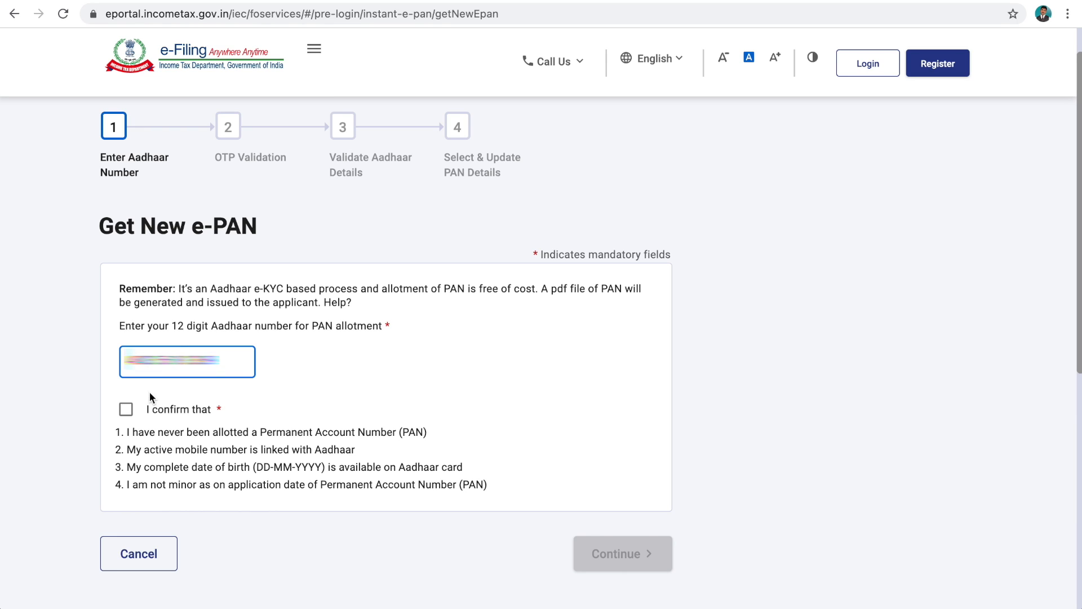
click(127, 411)
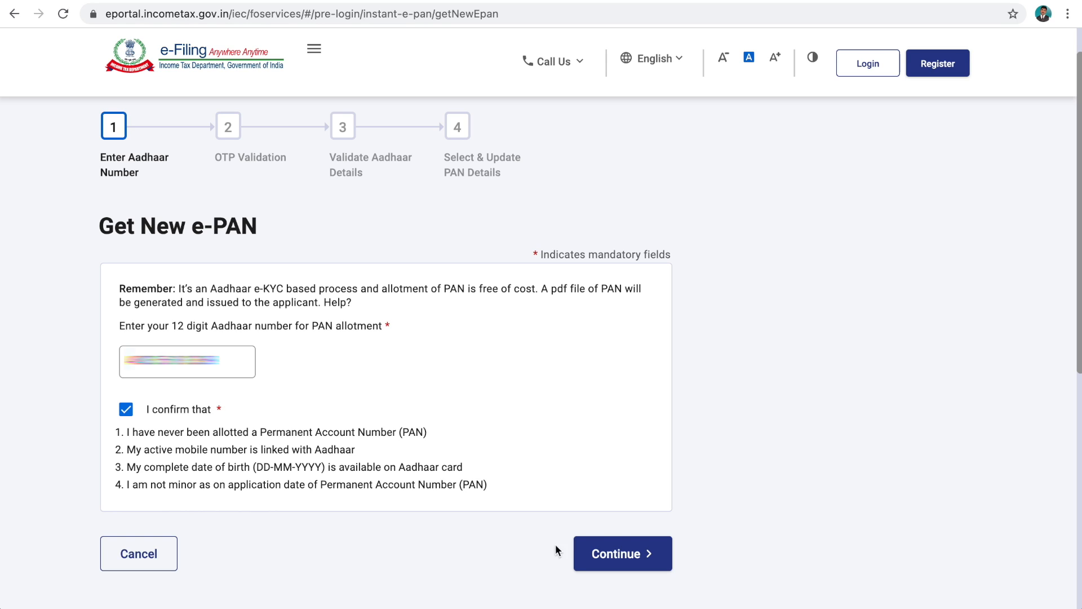
click(624, 560)
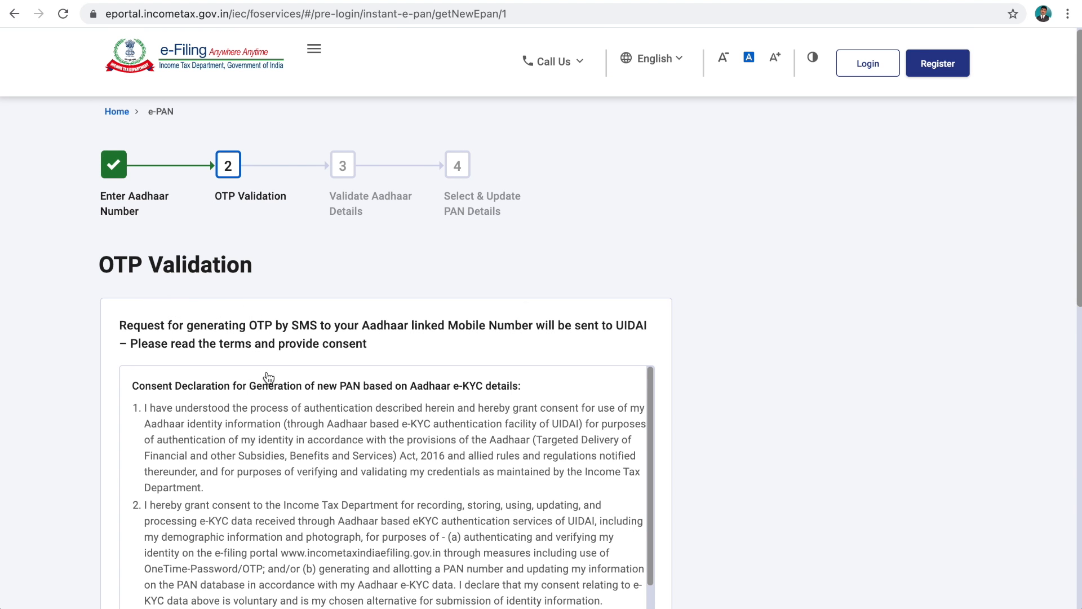
- Agree to the OTP consent terms and continue to request the Aadhaar OTP
scroll(271, 376, down, 2)
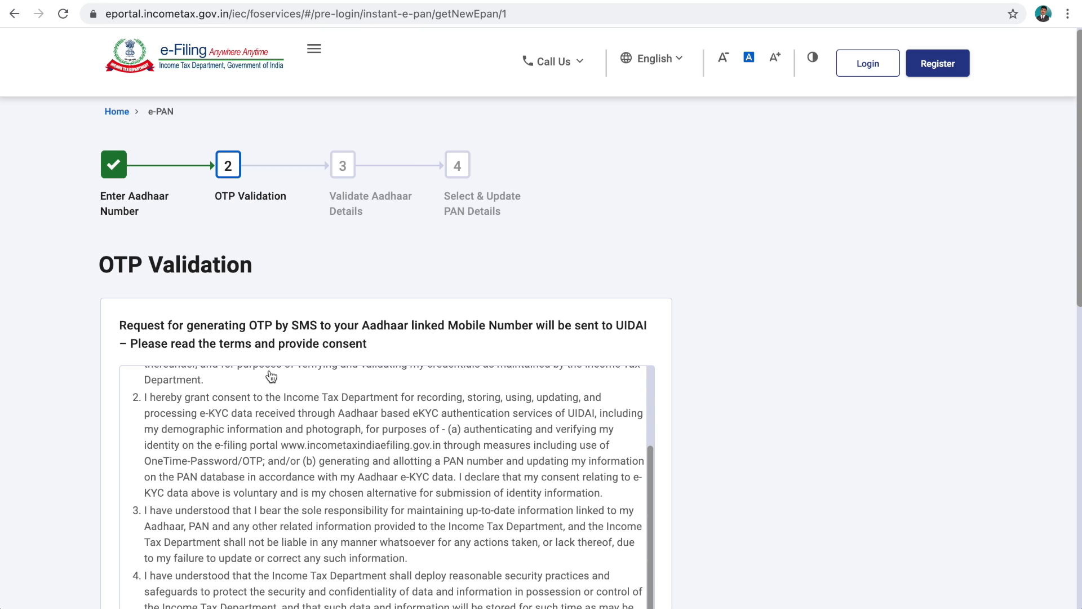
scroll(310, 386, down, 3)
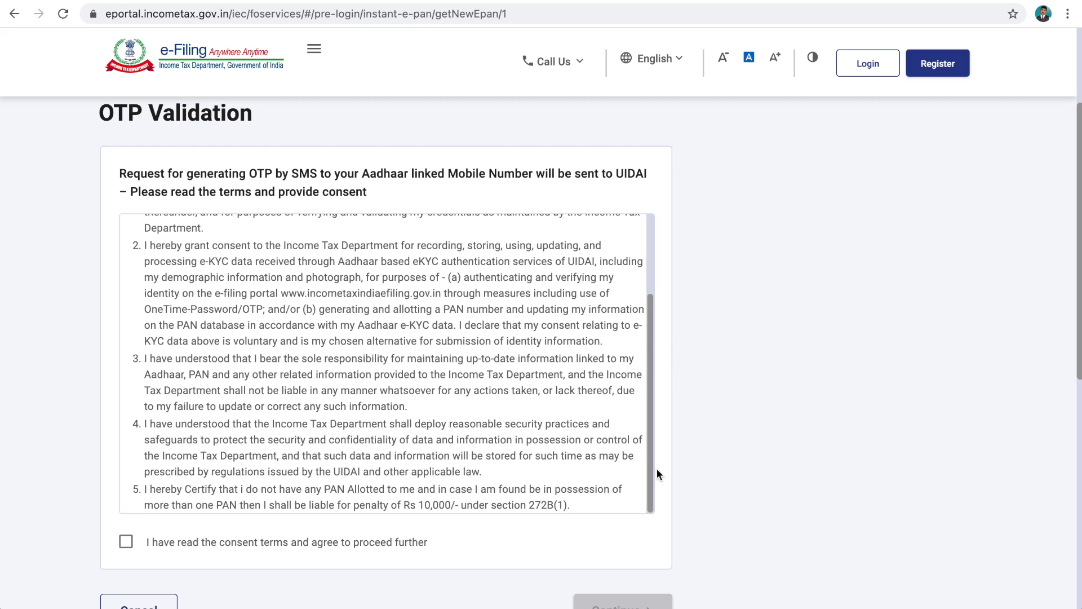
click(127, 544)
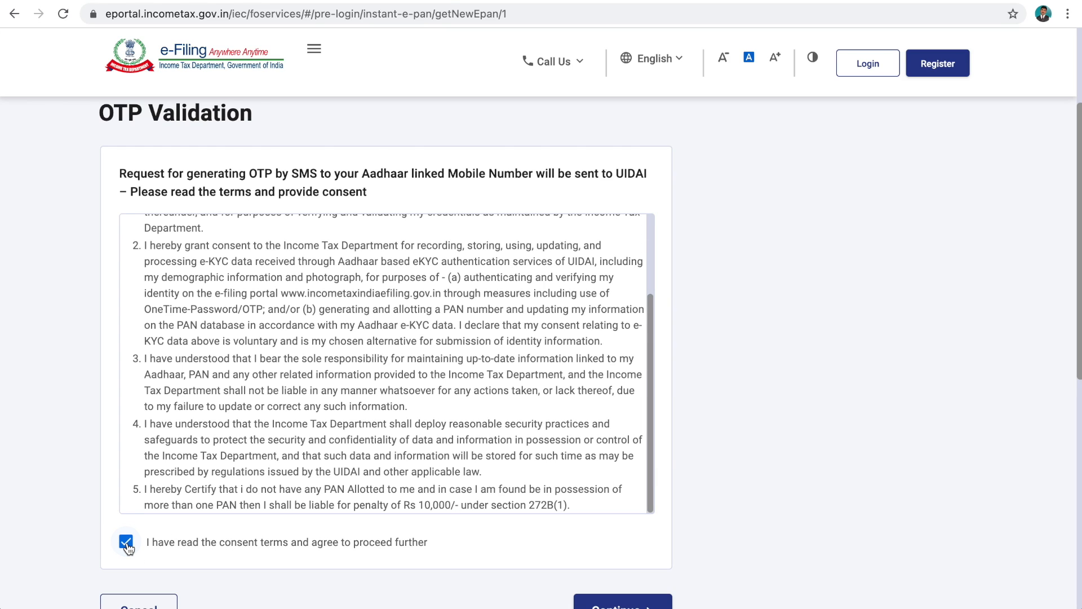
scroll(522, 575, down, 1)
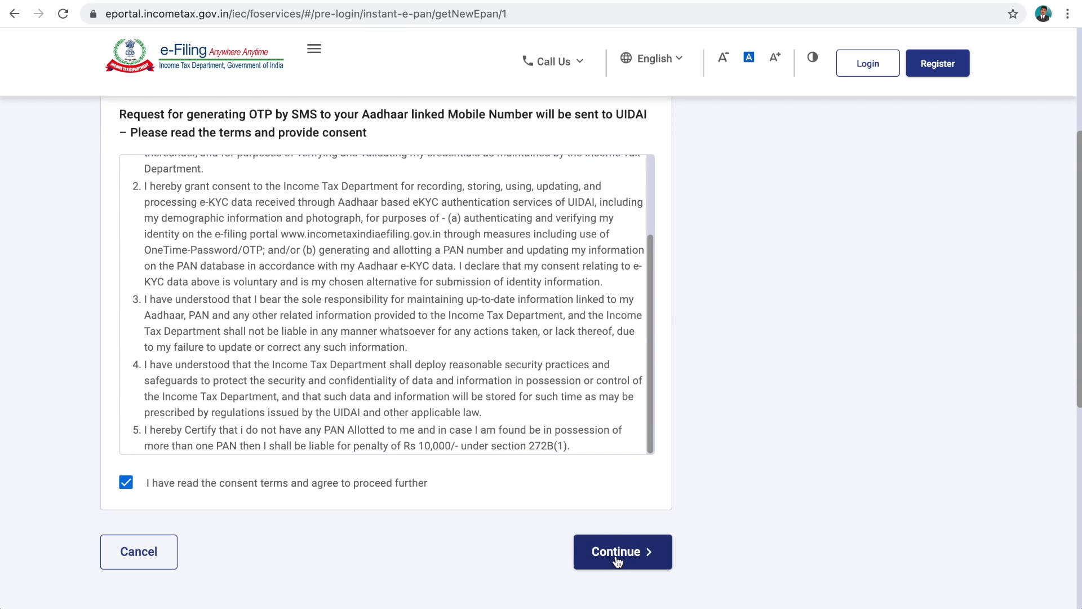
click(616, 562)
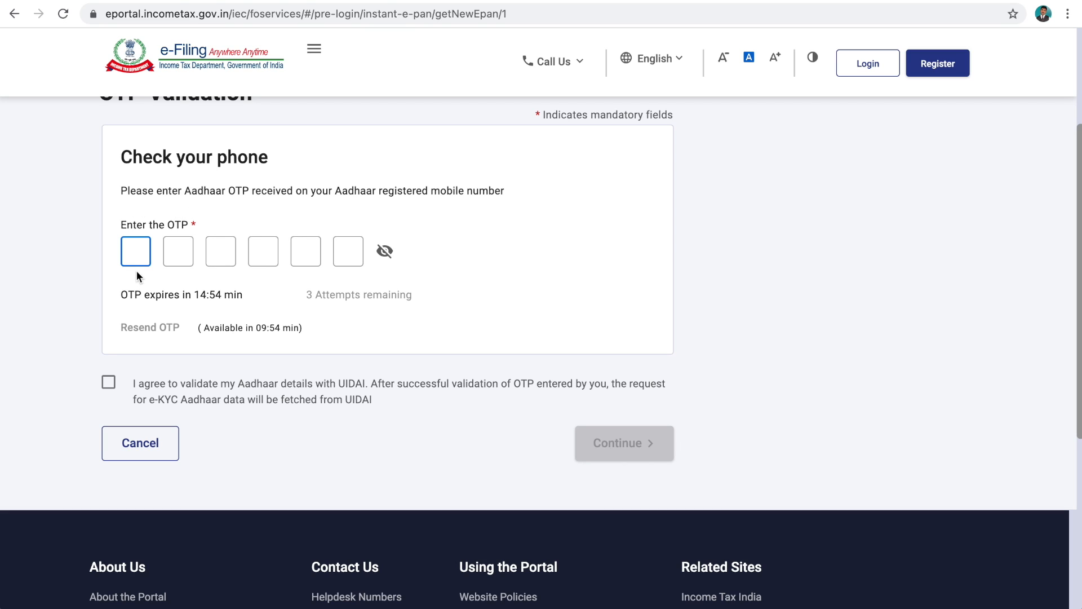
- Enter the six-digit Aadhaar OTP, agree to UIDAI validation, and load the e-KYC data
text(••)
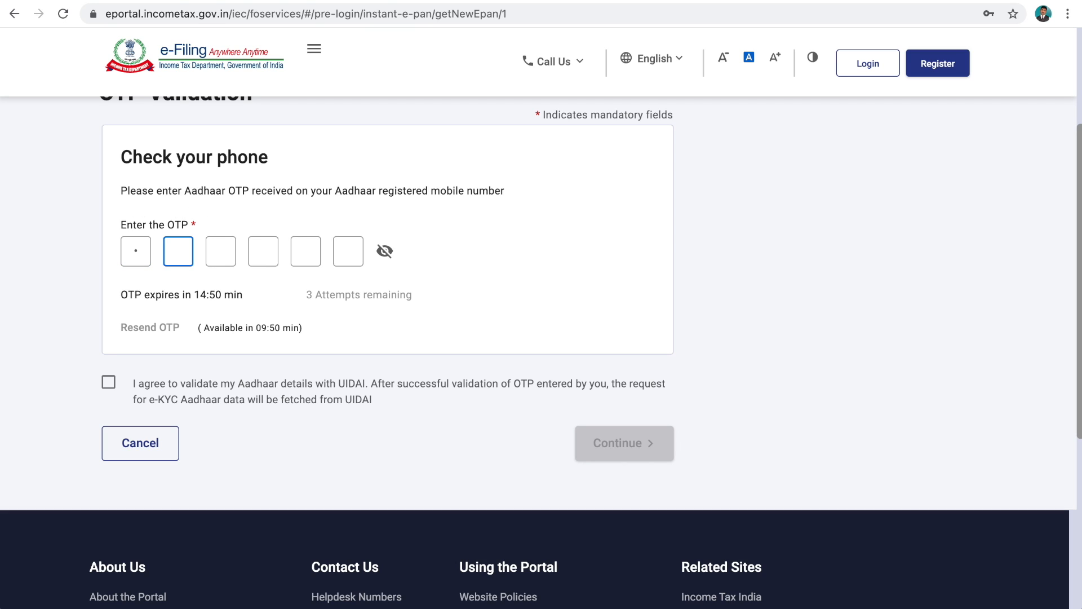
text(••••)
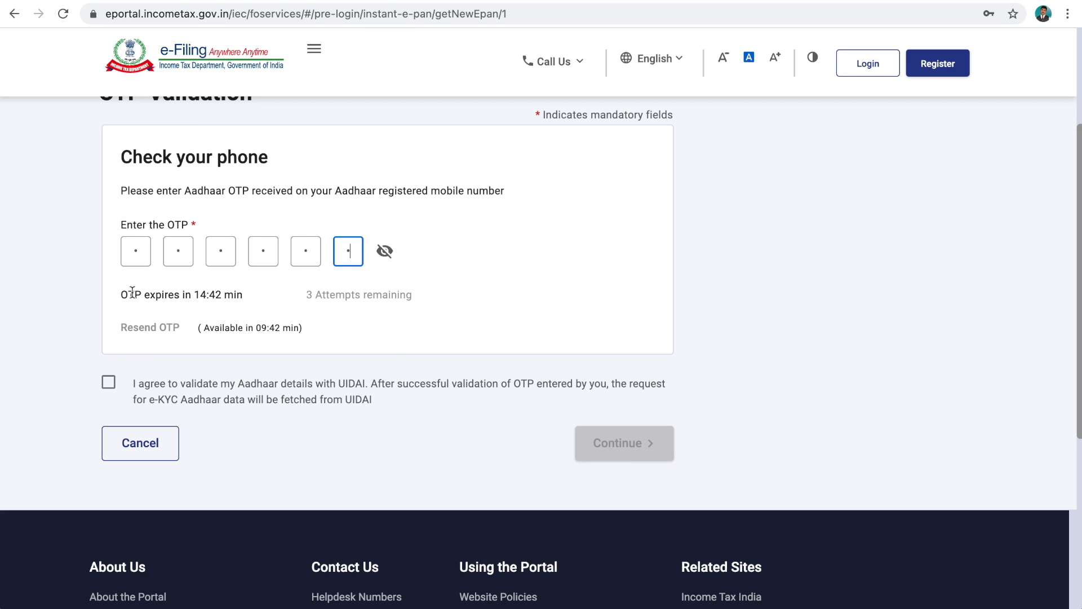
click(110, 385)
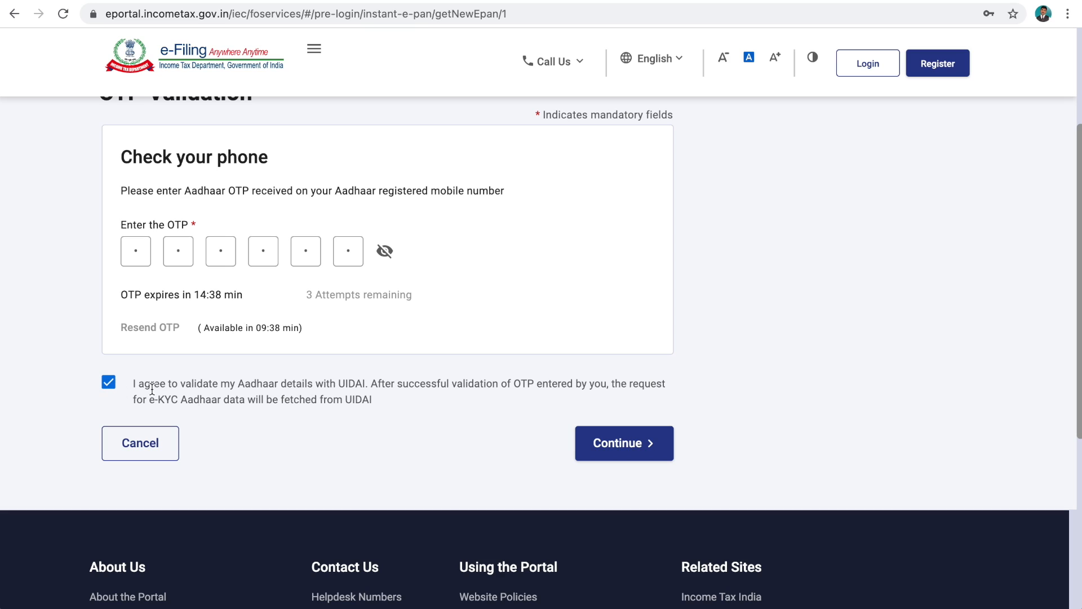
click(630, 448)
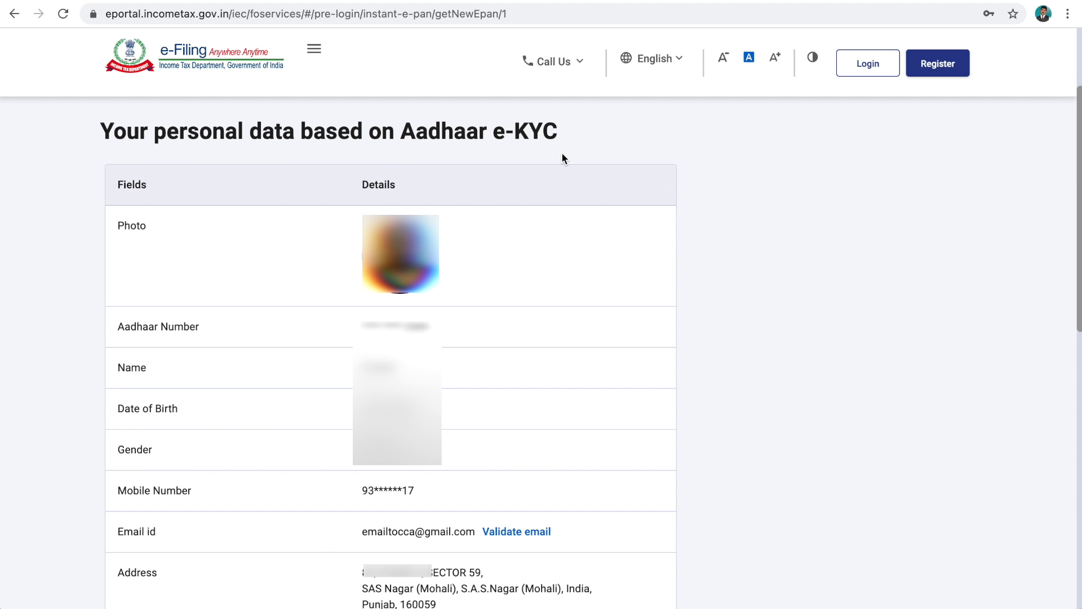
- Validate the email ID with the OTP from the mailbox, accept the declaration, and submit
scroll(279, 324, down, 4)
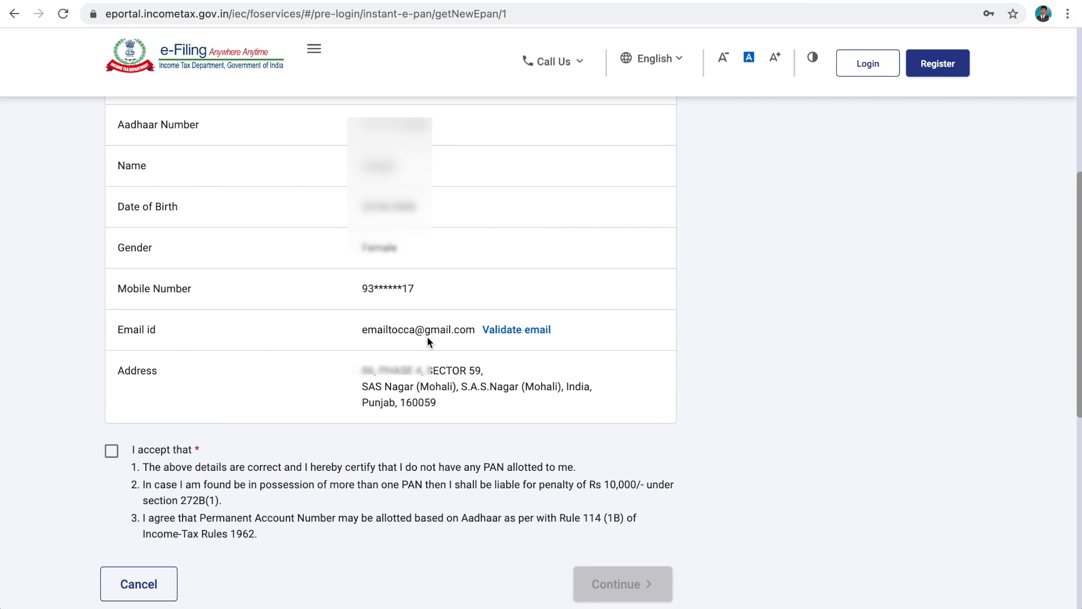
click(517, 332)
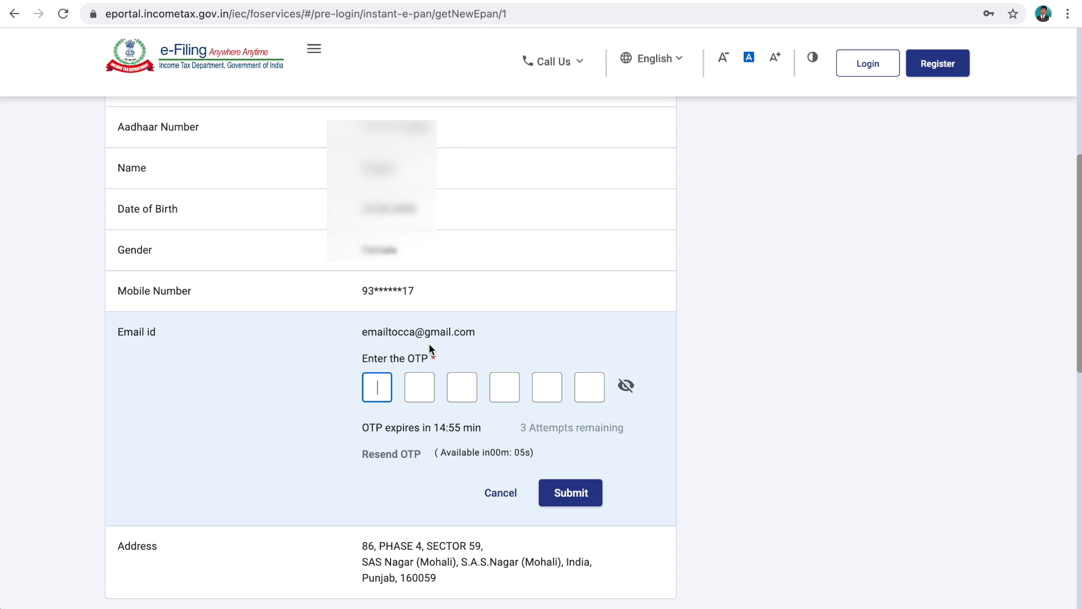
key(ctrl+Tab)
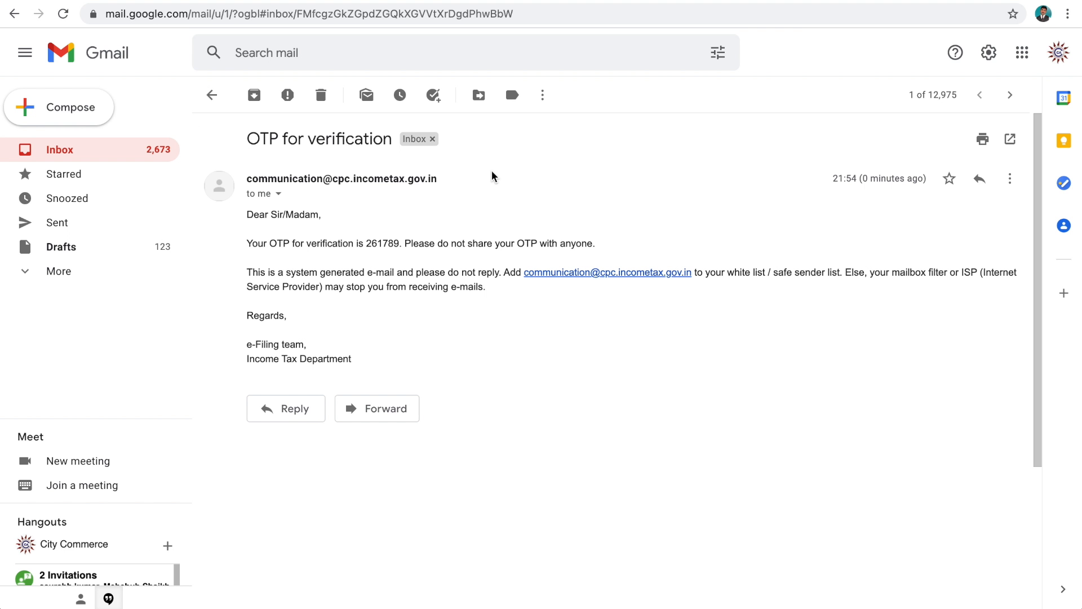
key(ctrl+shift+Tab)
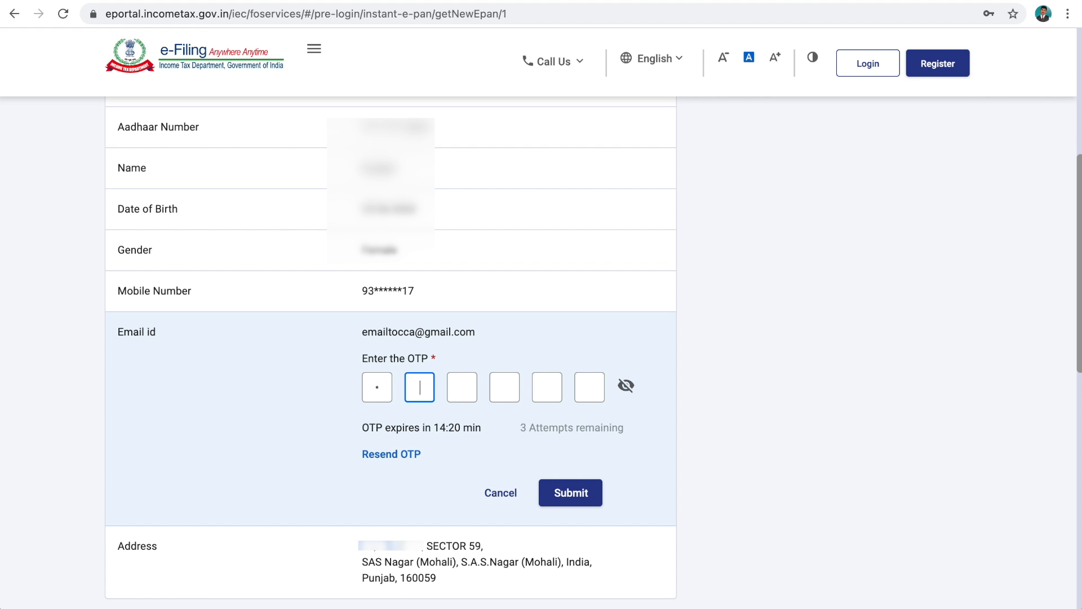
text(***)
click(581, 493)
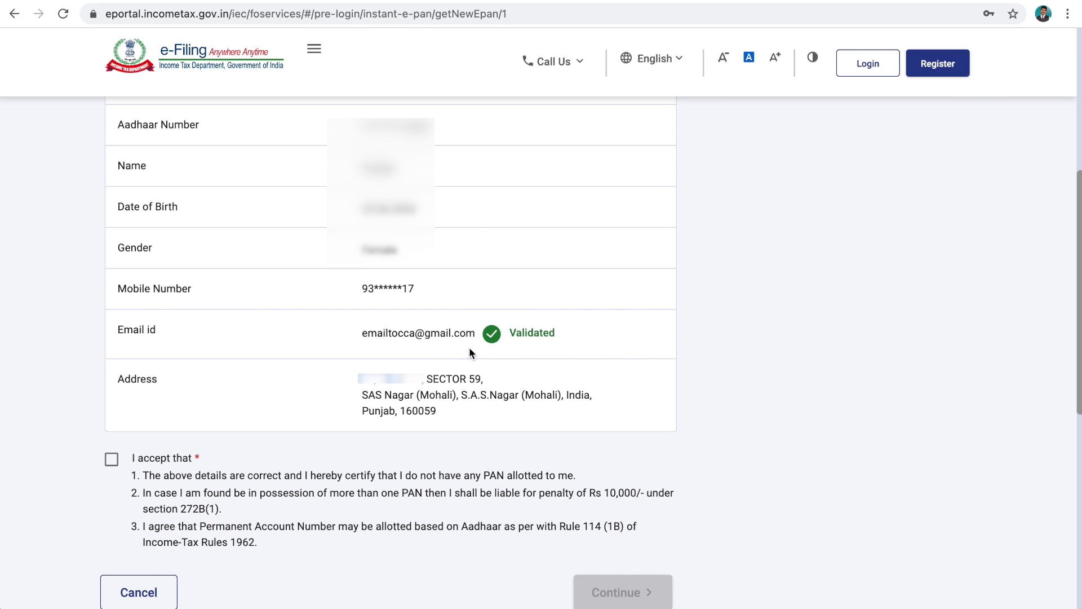
click(111, 460)
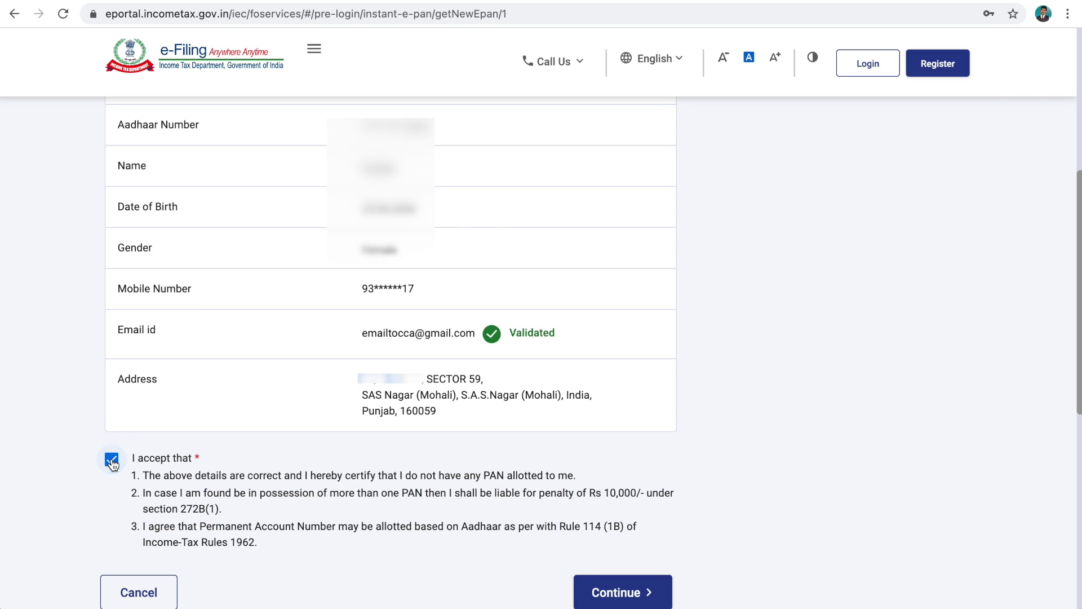
click(627, 595)
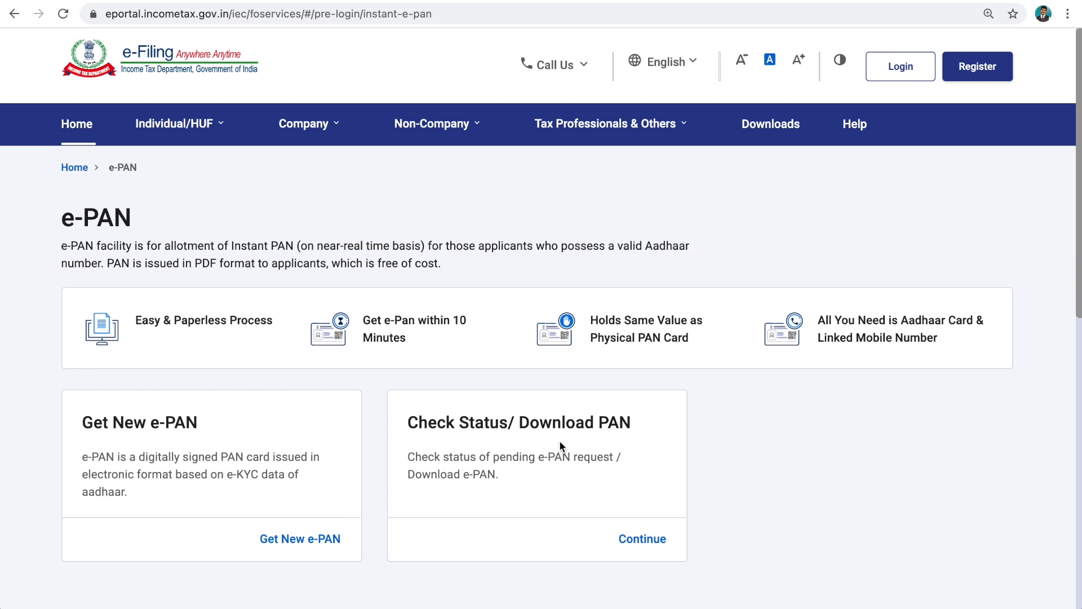
- Check the e-PAN status by entering the applicant's Aadhaar number and the Aadhaar OTP
click(645, 541)
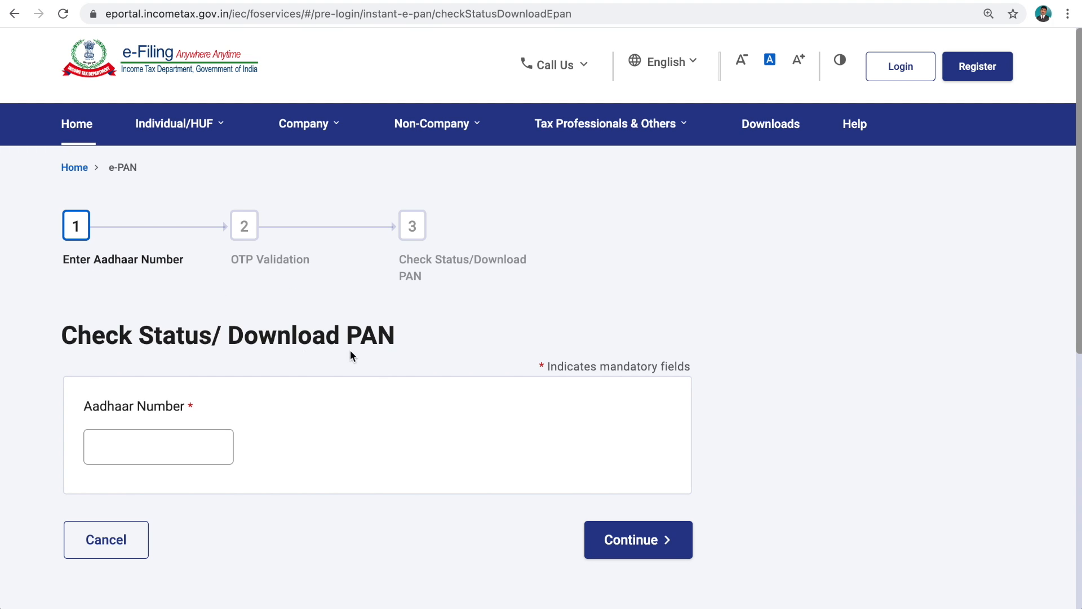
click(158, 447)
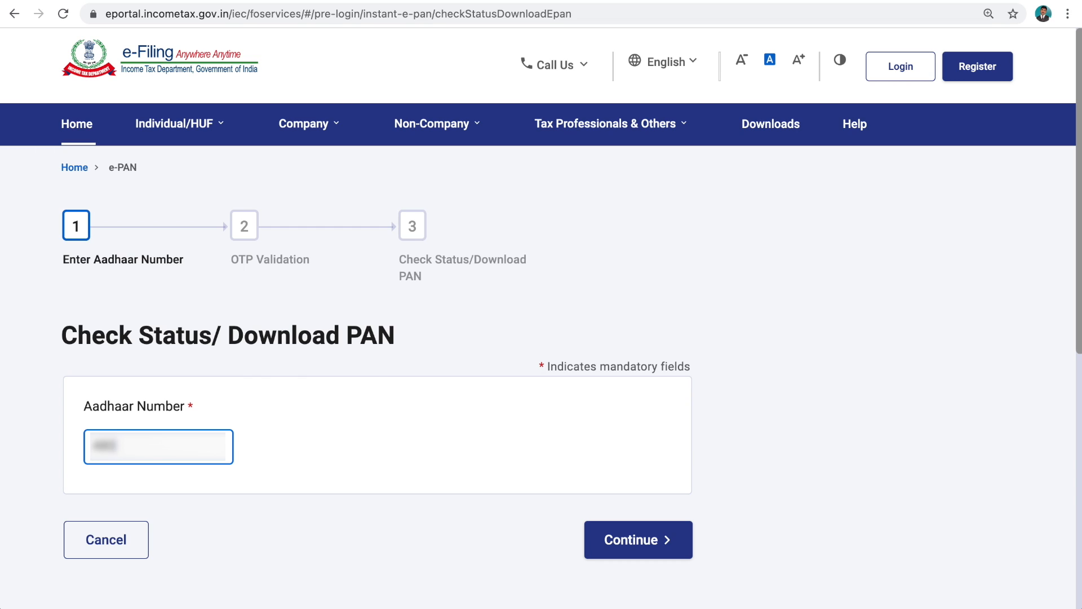
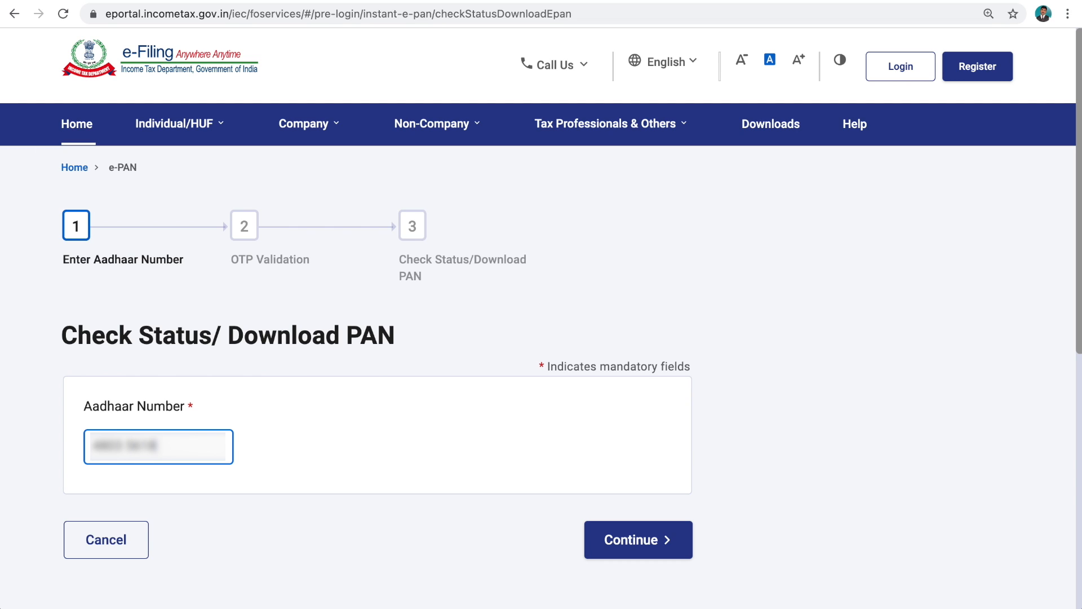
click(623, 541)
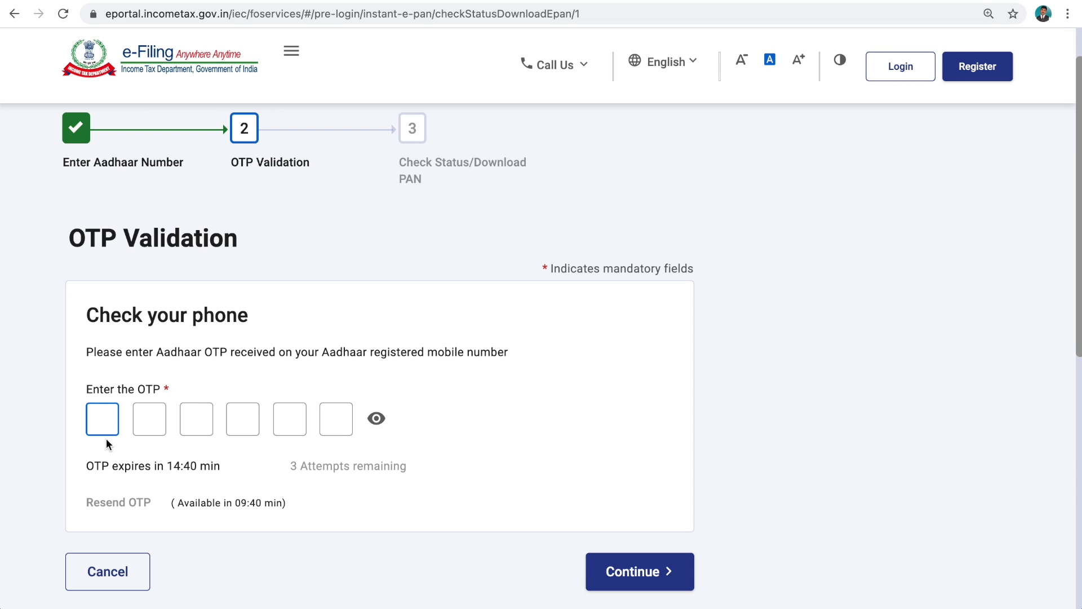
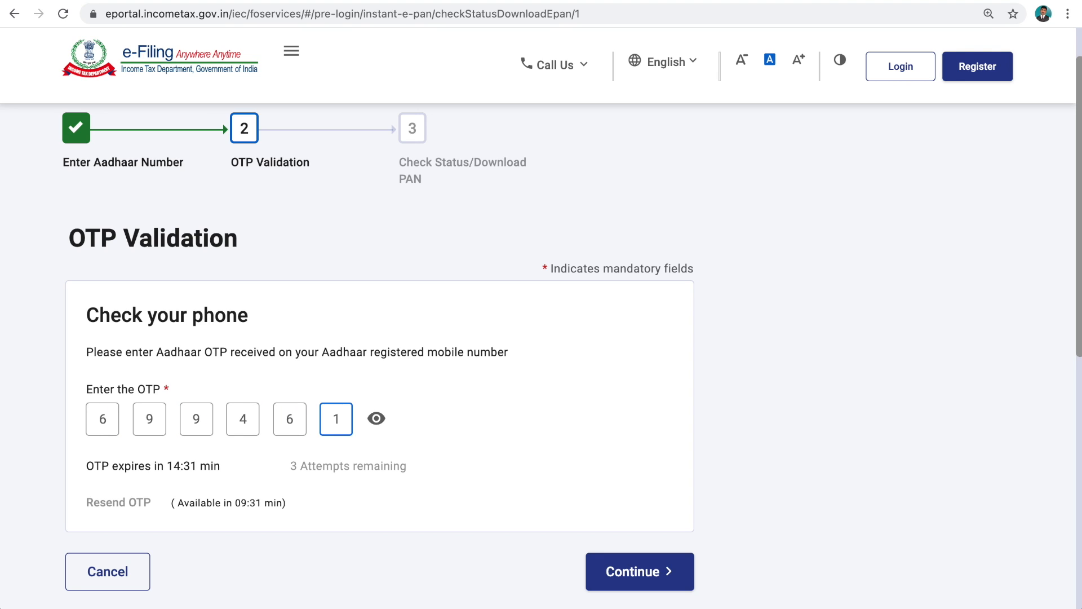
click(634, 573)
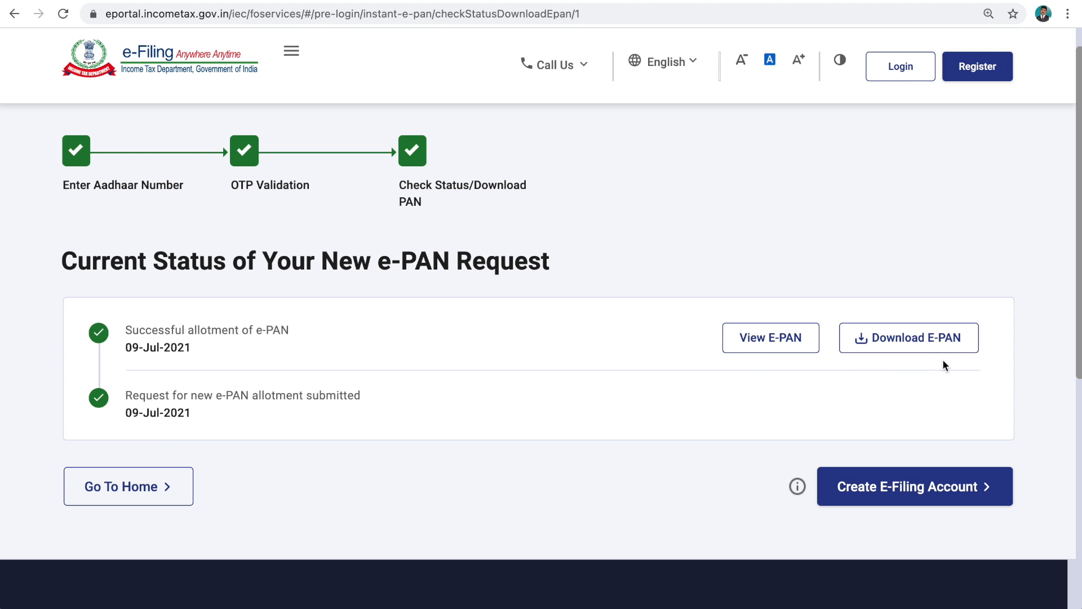
- View the allotted e-PAN, save its PDF, then download the e-PAN file
click(772, 340)
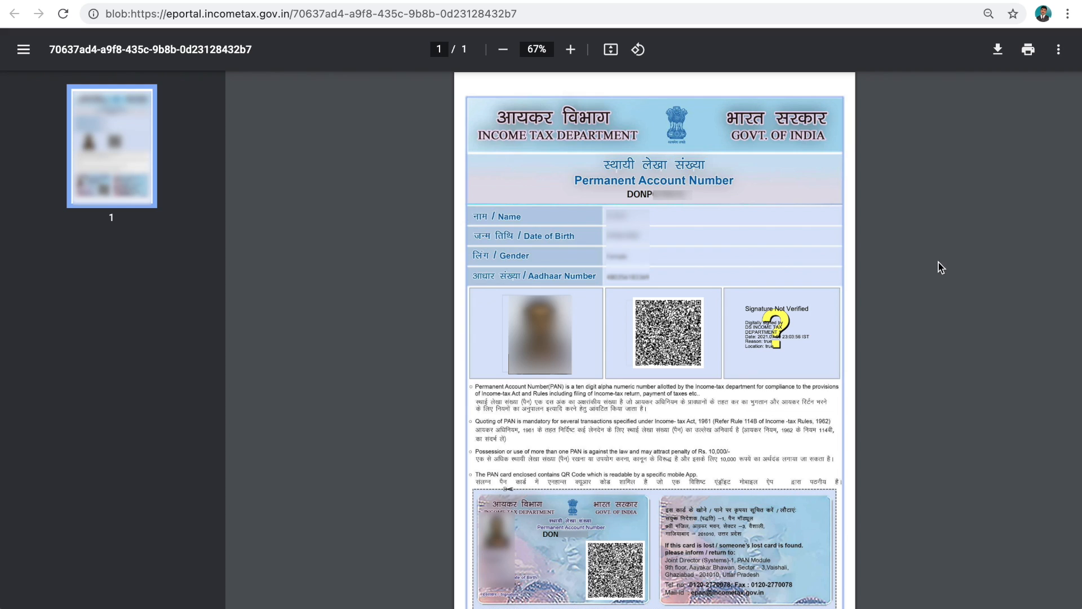
click(999, 51)
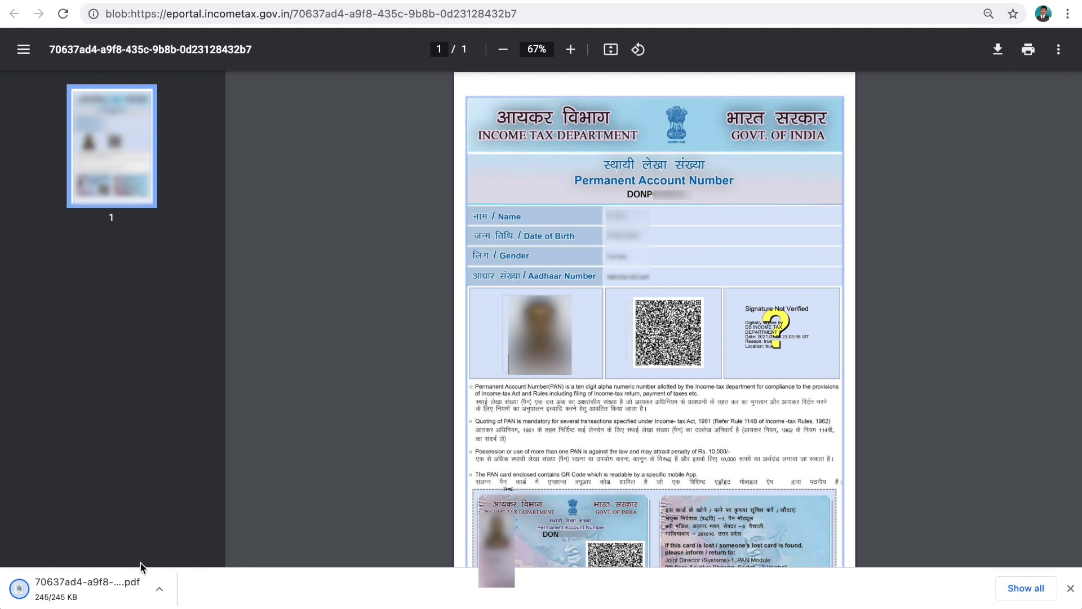
key(ctrl+w)
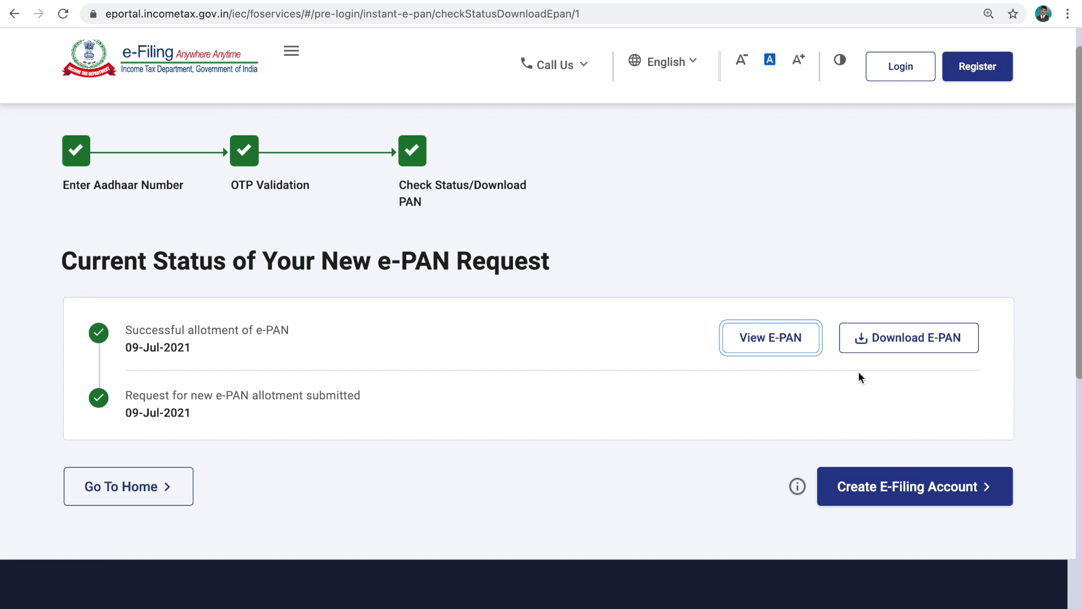
click(910, 343)
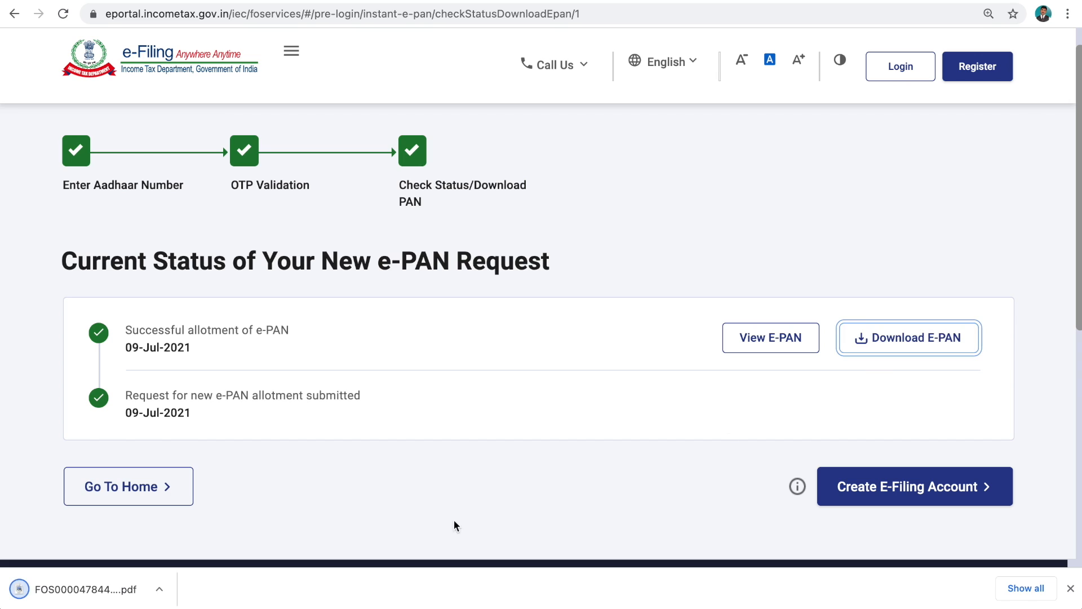
click(88, 590)
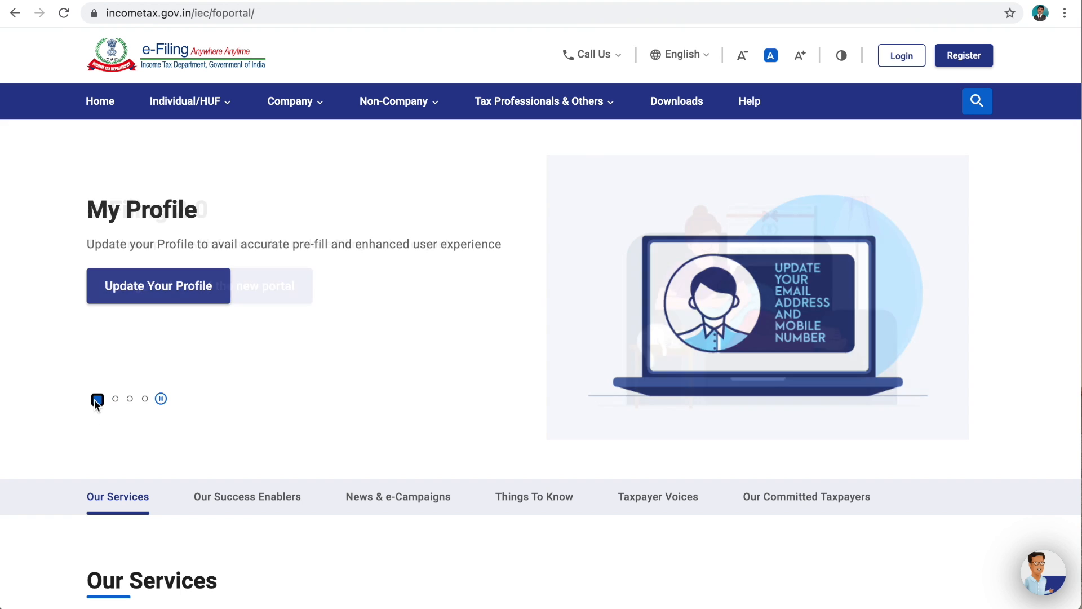
- From the portal home page, choose the Tax information card under Our Services
click(97, 399)
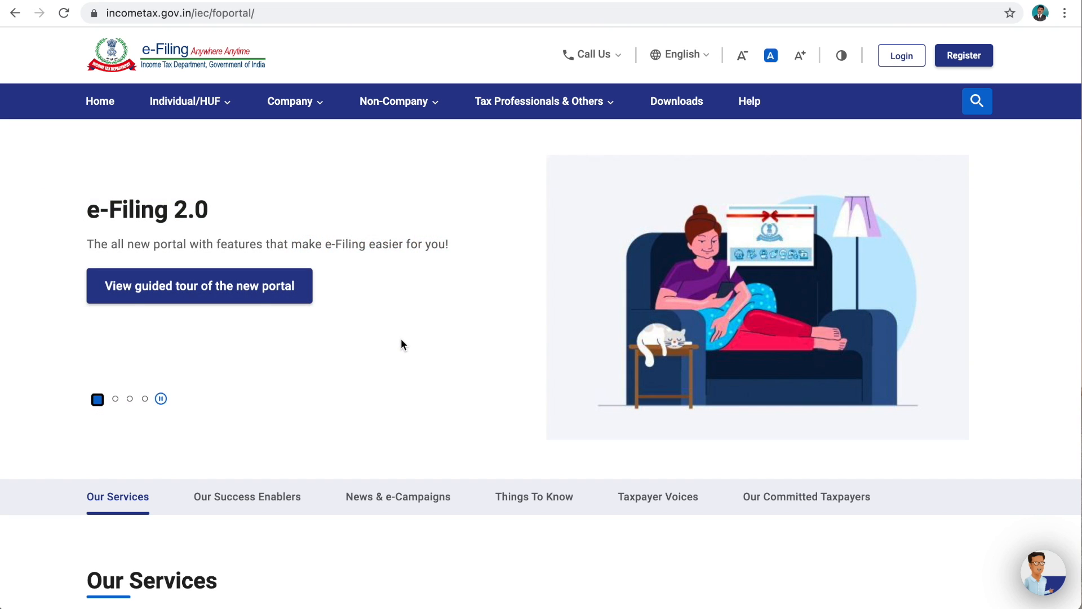
scroll(401, 338, down, 2)
scroll(401, 341, down, 4)
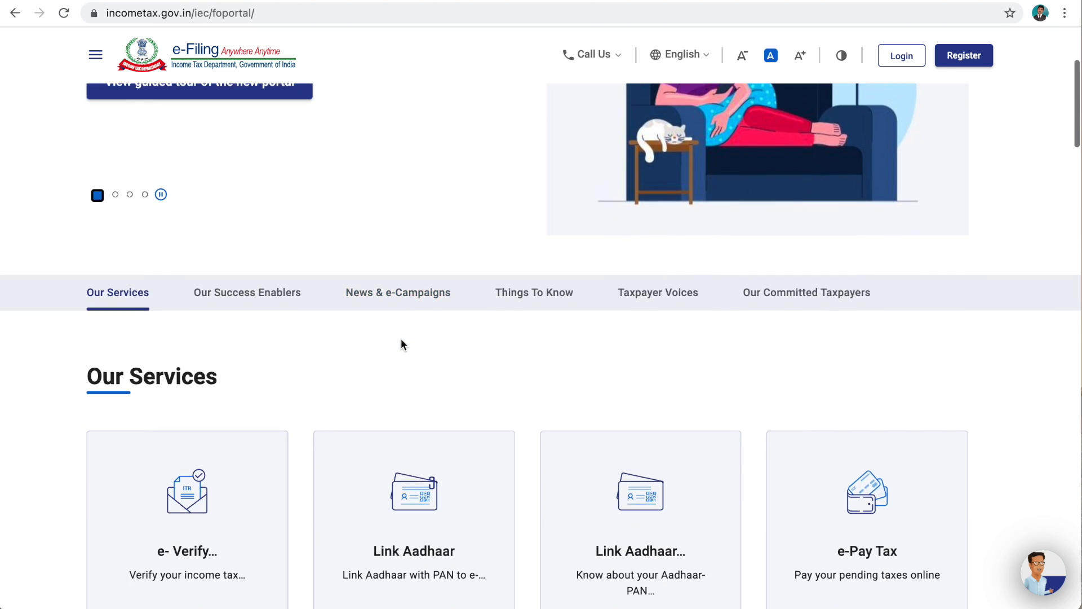
scroll(401, 341, down, 3)
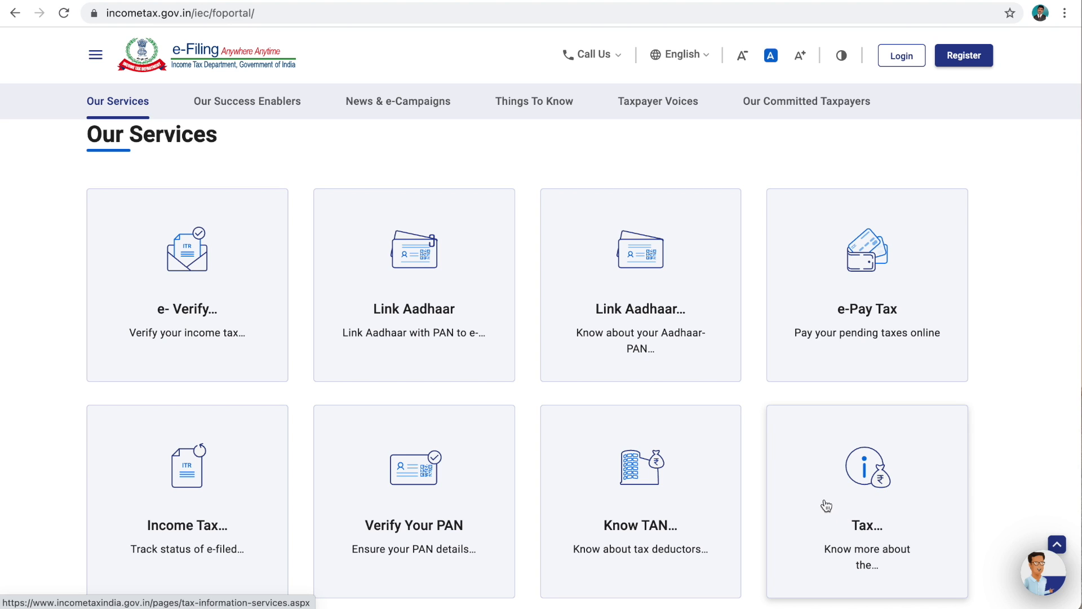
click(865, 502)
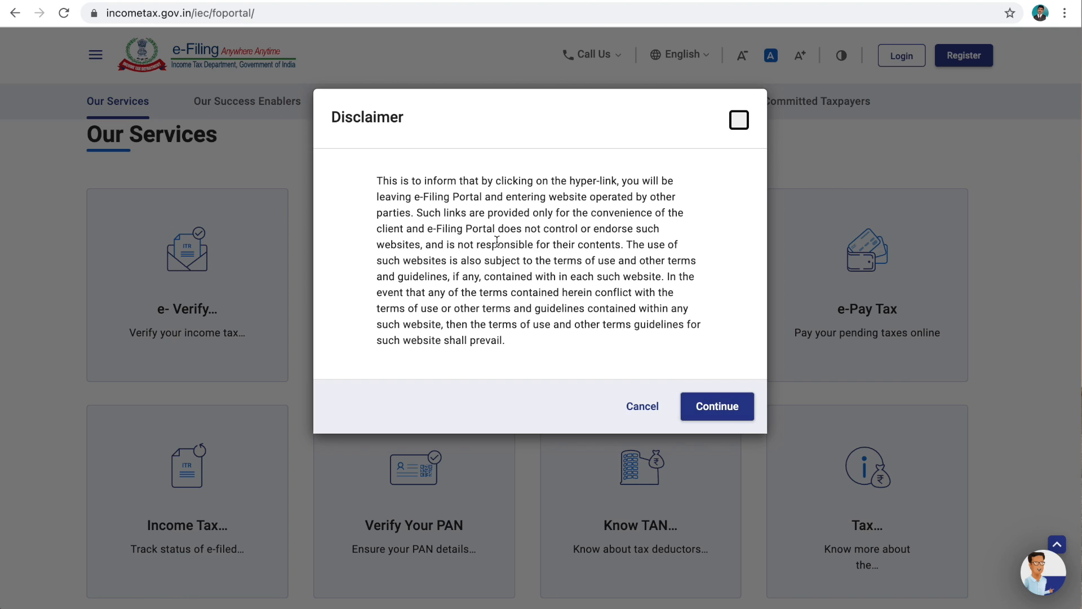
- Accept the disclaimer, then go PAN → 'Click to apply Online' → NSDL application form
click(708, 411)
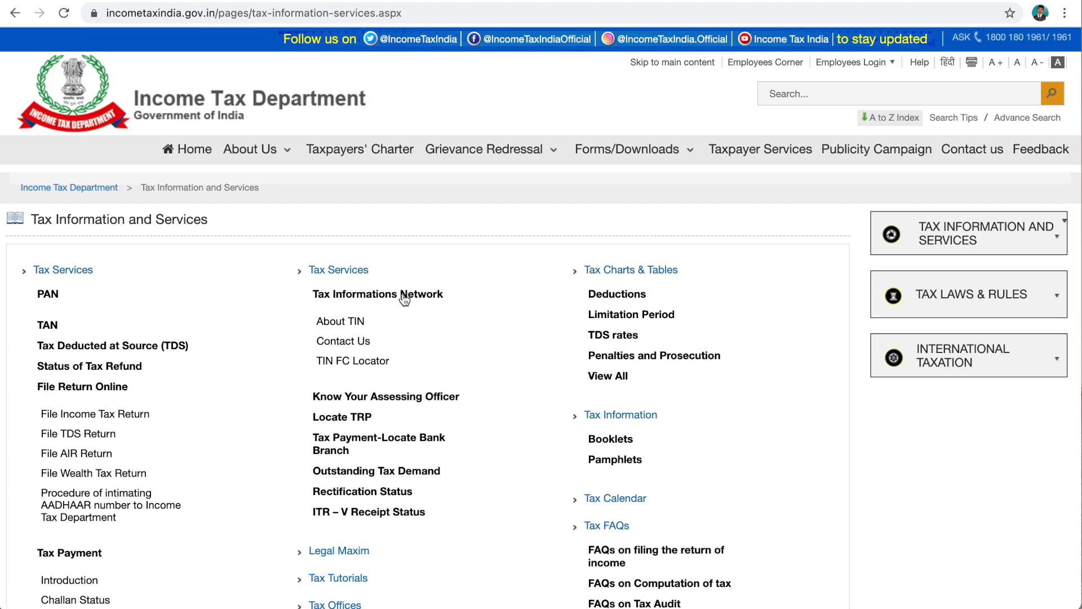
click(48, 298)
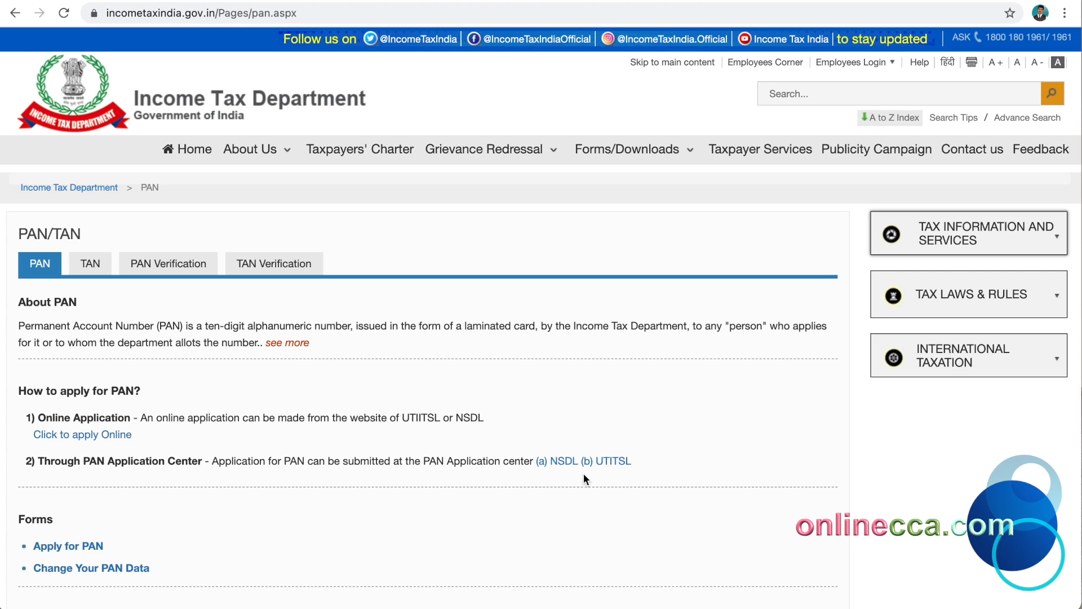
click(84, 435)
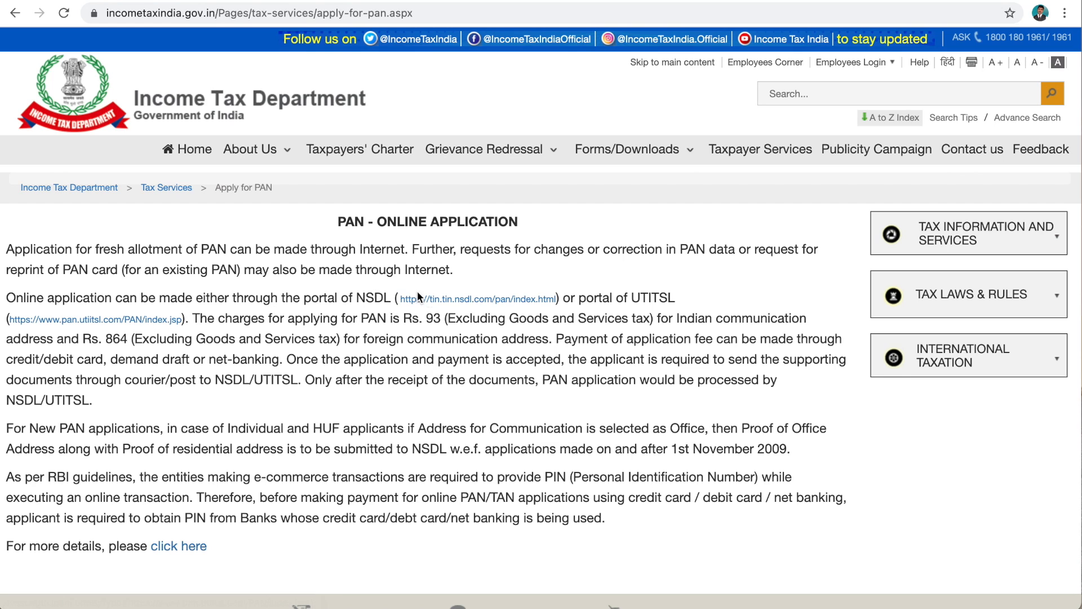
click(462, 305)
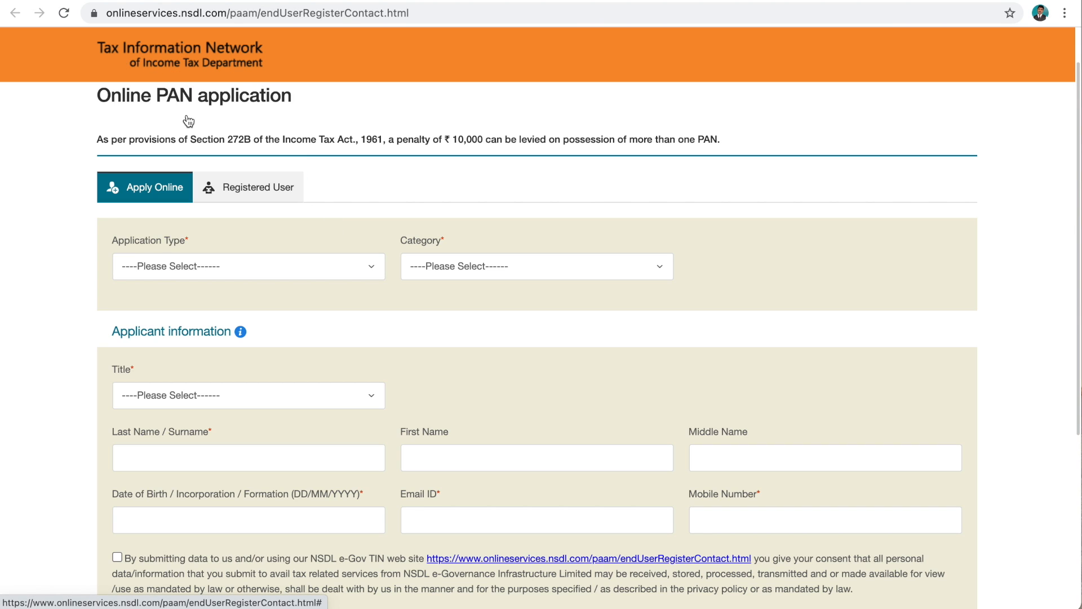
- Choose New PAN - Indian Citizen (Form 49A), category INDIVIDUAL, and title Shri
click(371, 270)
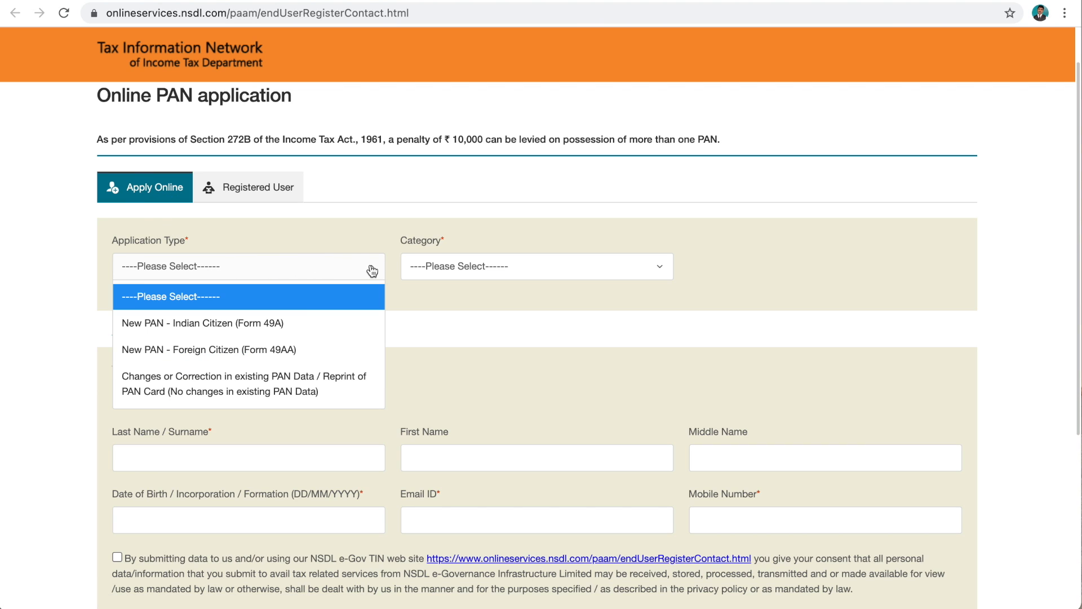
click(211, 327)
click(433, 268)
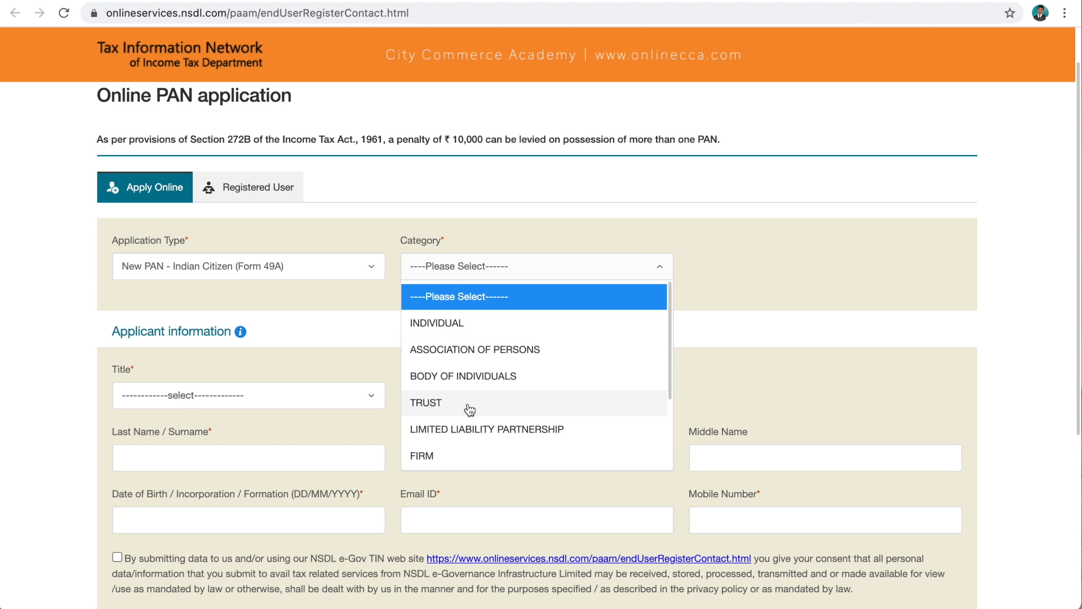
click(445, 329)
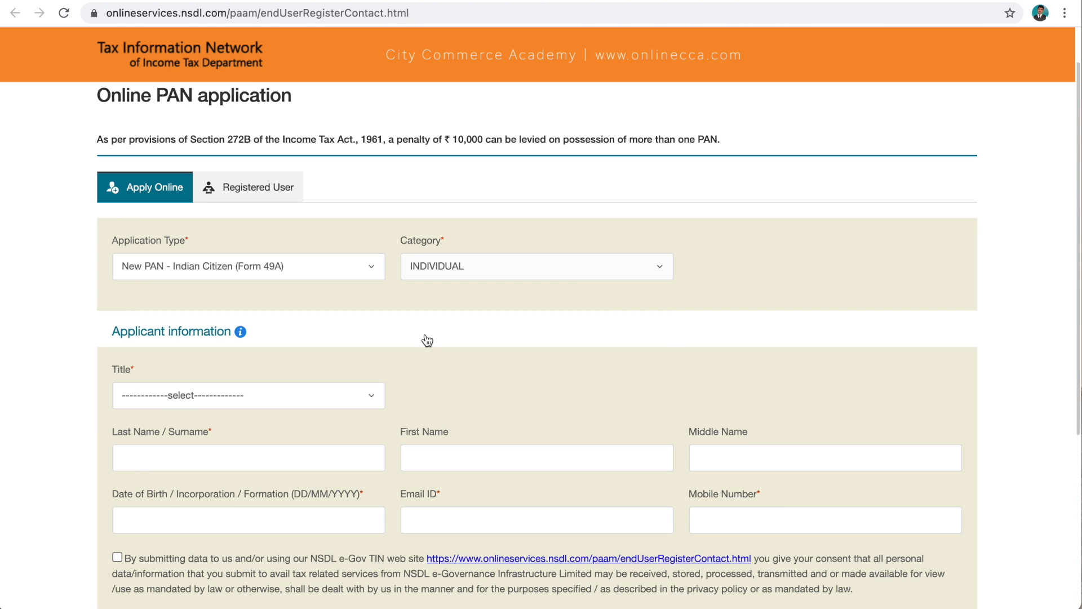
click(223, 404)
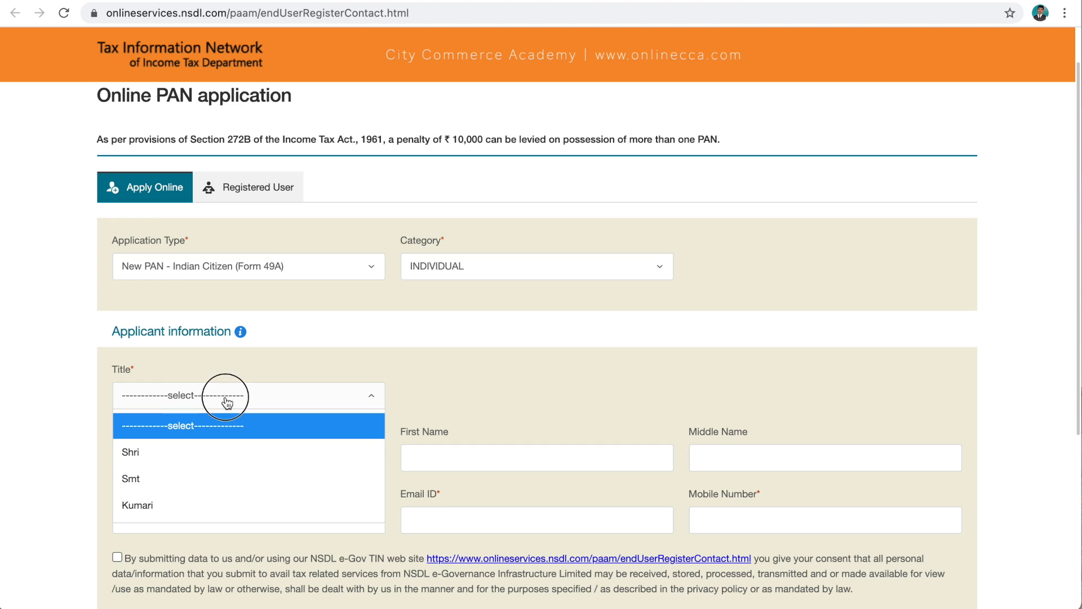
click(181, 455)
- Fill in the applicant's last name, first name and middle name fields
click(157, 464)
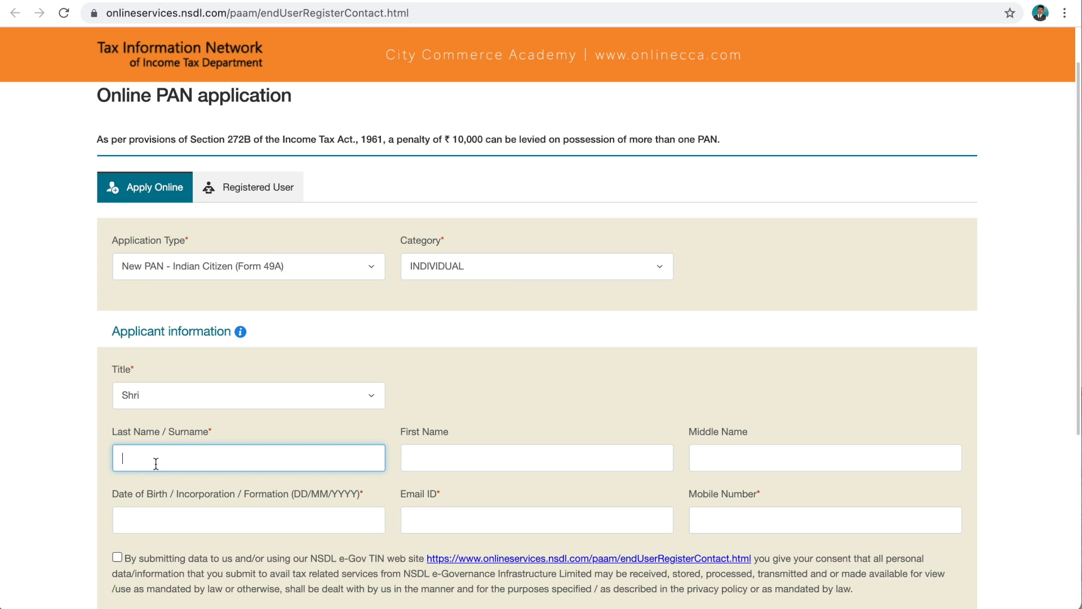
click(427, 468)
click(744, 450)
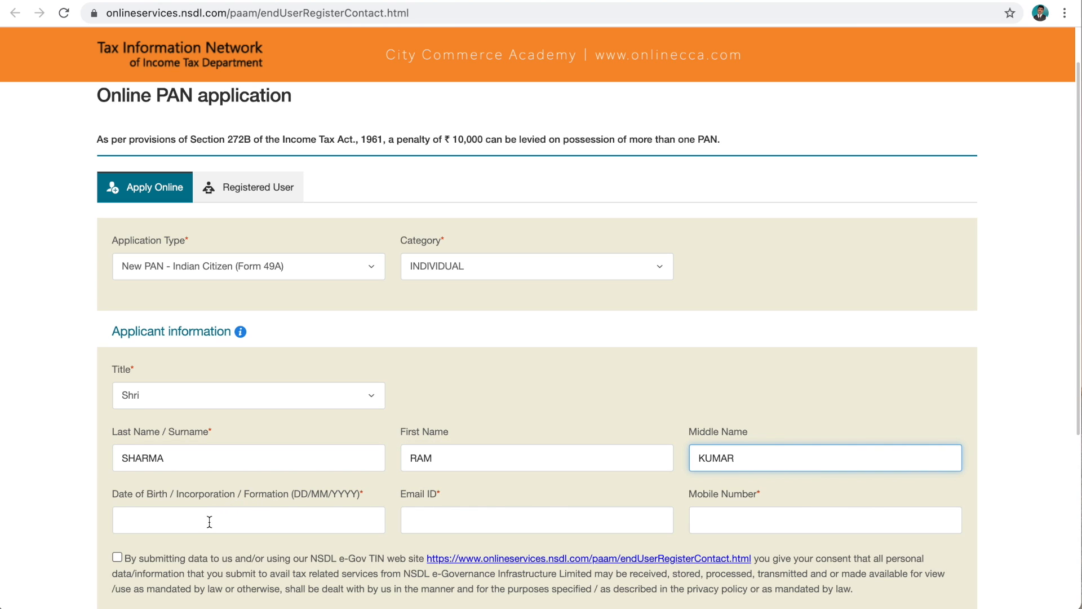
click(202, 524)
scroll(203, 524, down, 3)
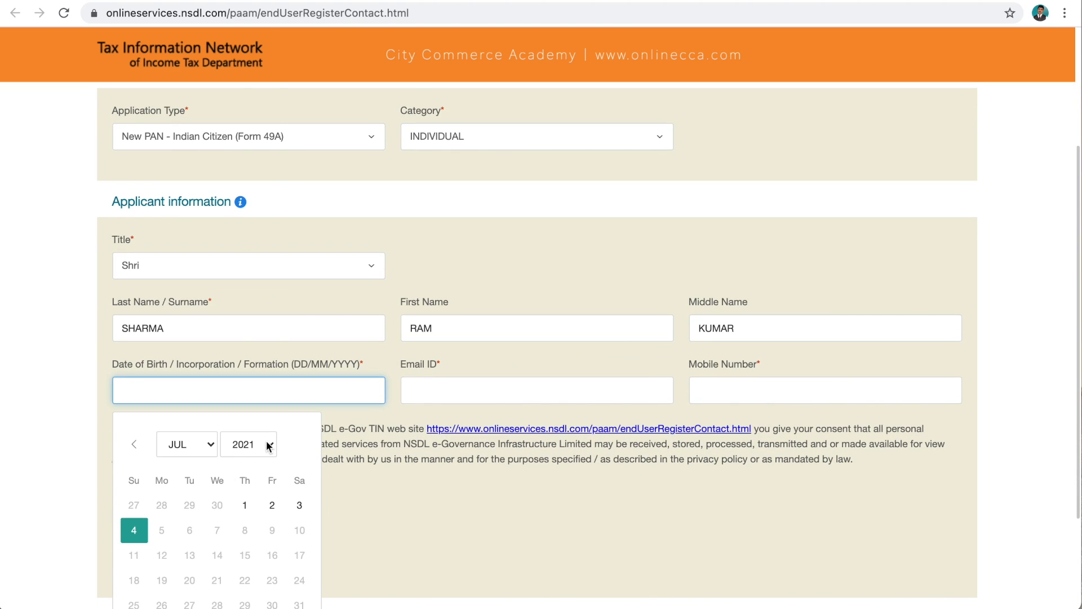
- Set the date of birth to 7 June 2001
click(270, 444)
click(256, 111)
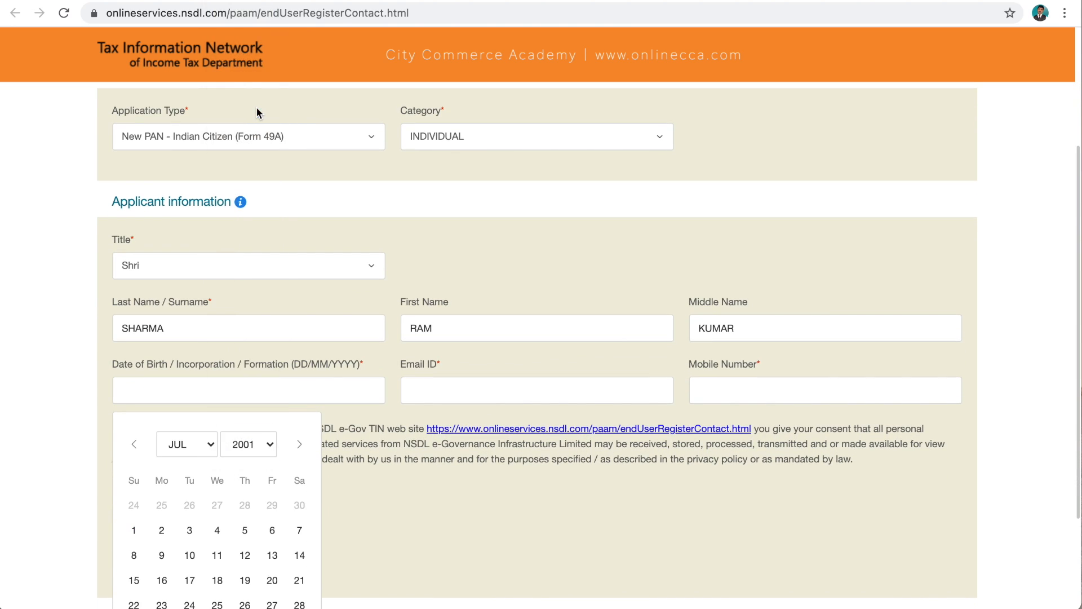
click(212, 446)
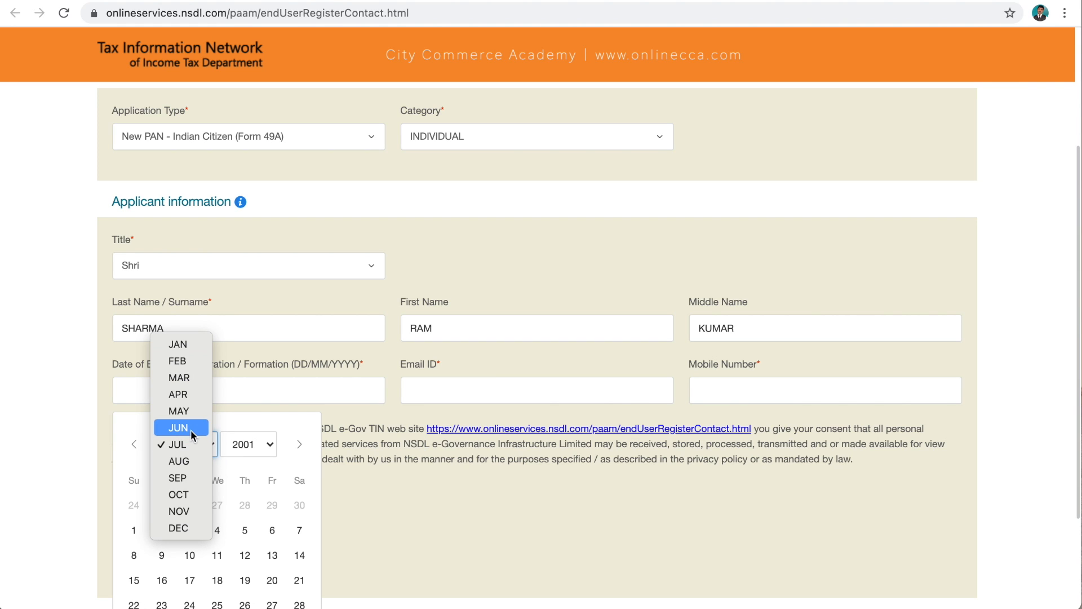
click(190, 430)
click(245, 530)
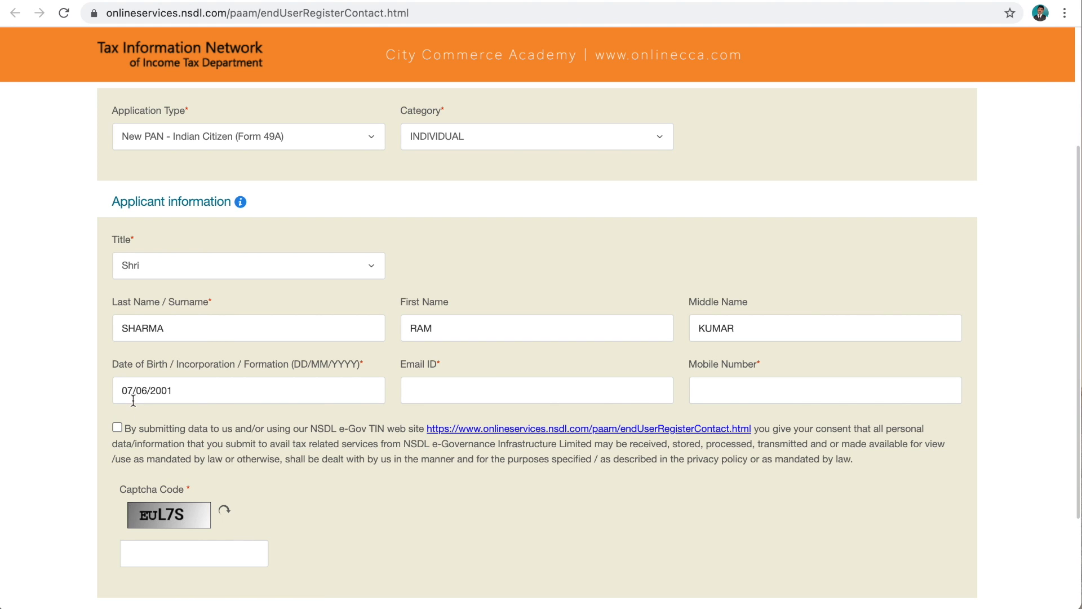
- Enter the applicant's e-mail and mobile number, accept the consent, fill the captcha and submit
click(418, 393)
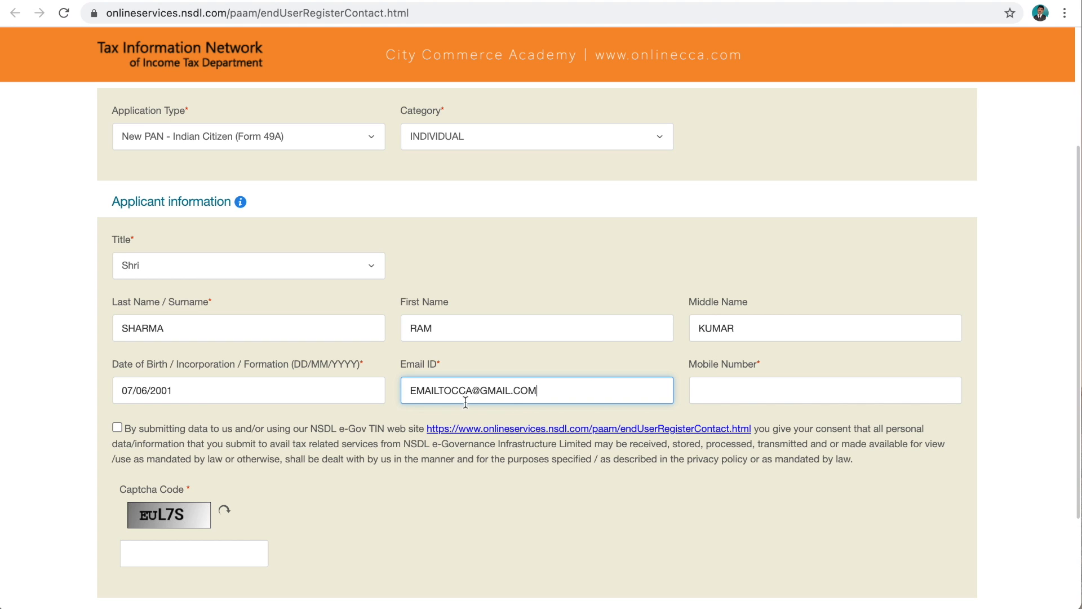
click(711, 396)
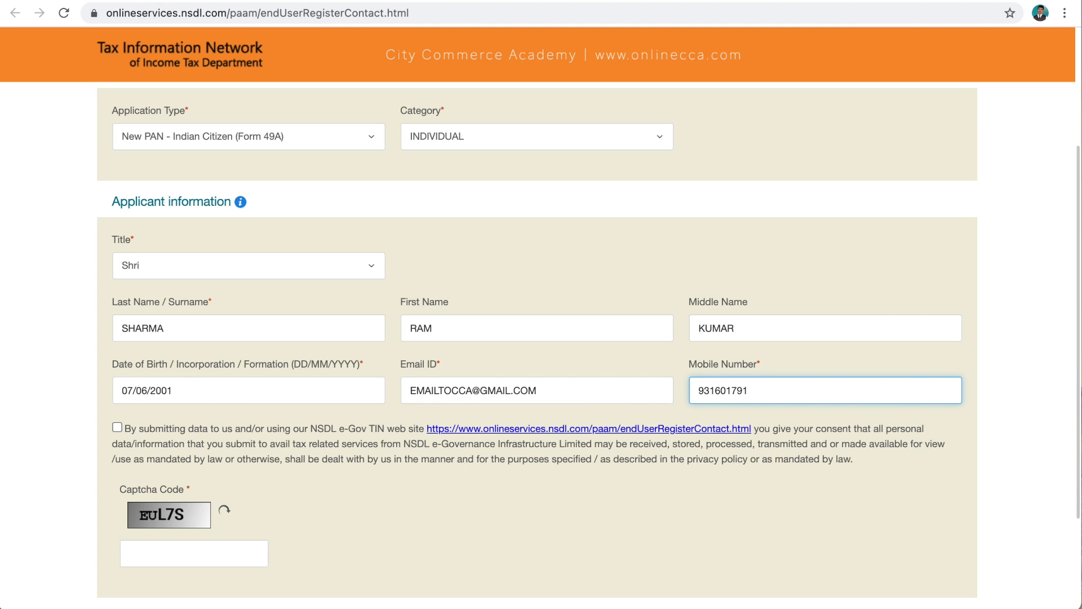
click(118, 429)
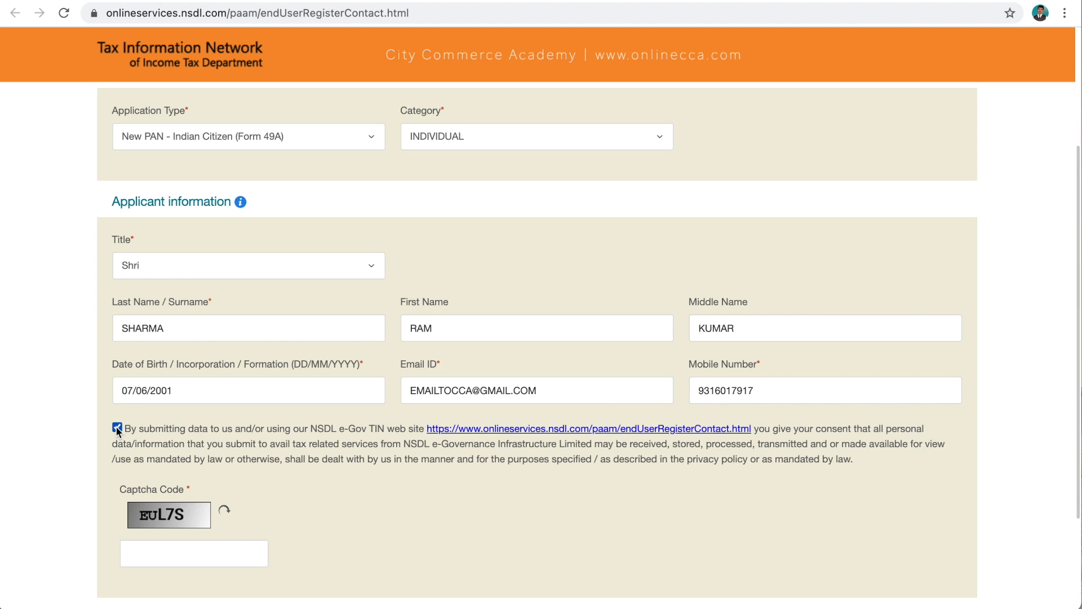
click(150, 553)
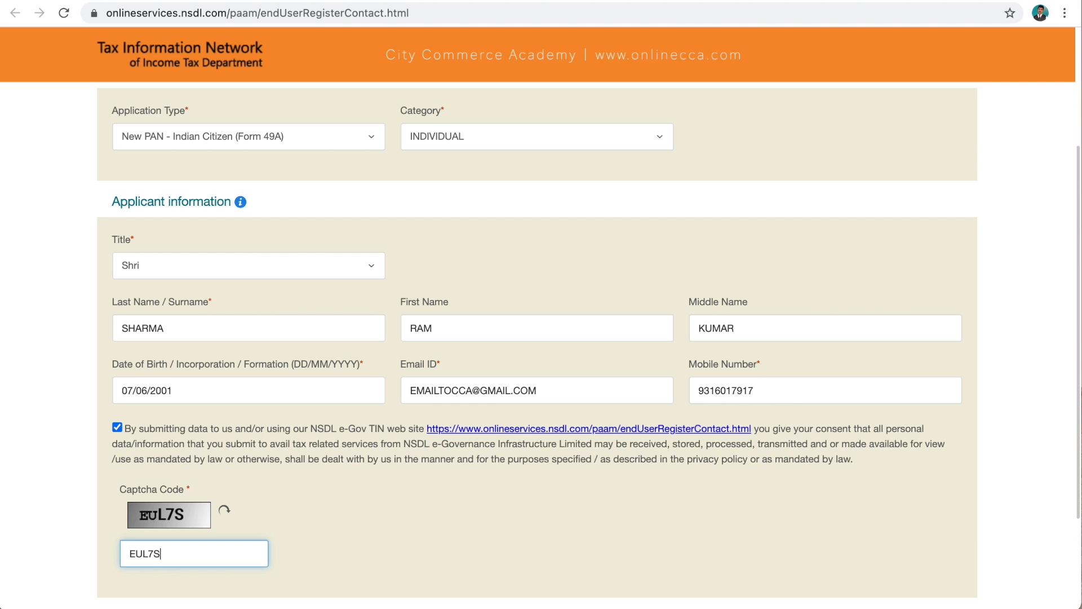
scroll(180, 581, down, 2)
click(186, 586)
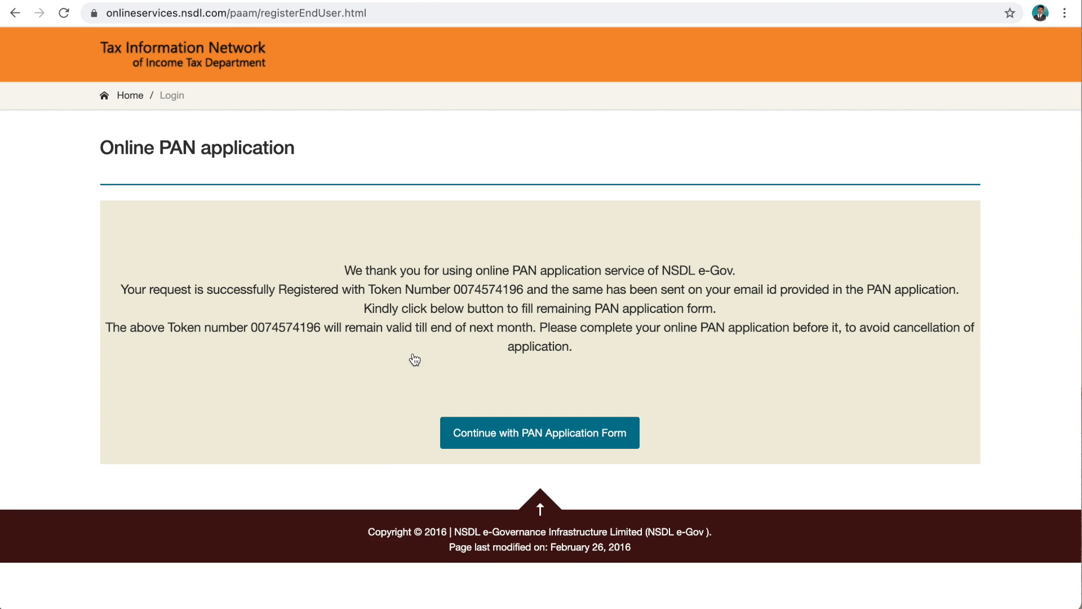
- Continue with the PAN Application Form for the generated token, landing on Personal Details
click(509, 443)
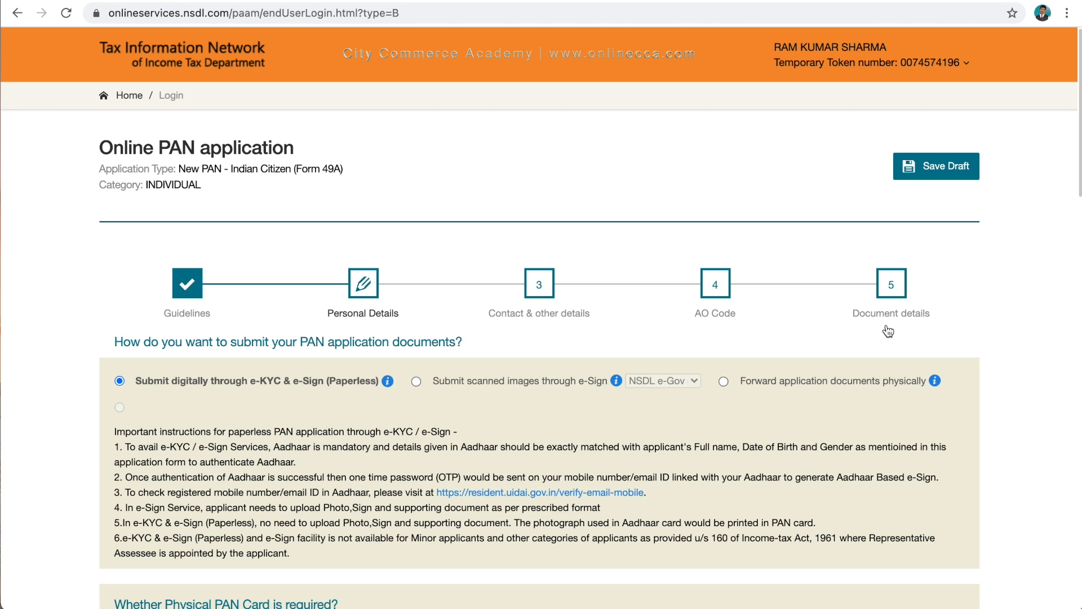
- Go back to Guidelines and read through the fees, payment rules and document submission modes
click(185, 291)
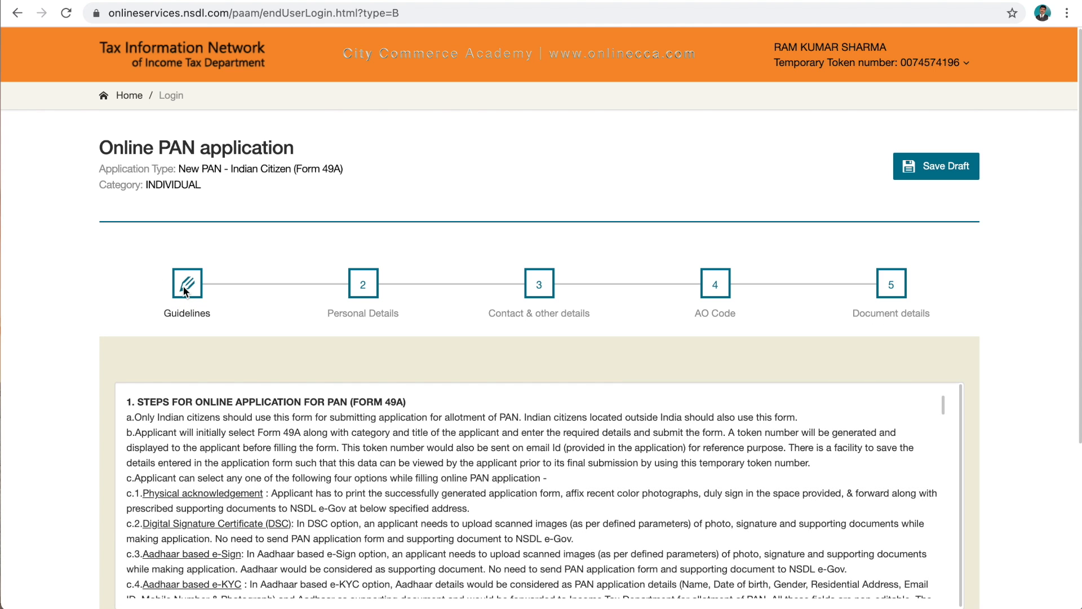
scroll(274, 372, down, 2)
scroll(274, 372, down, 3)
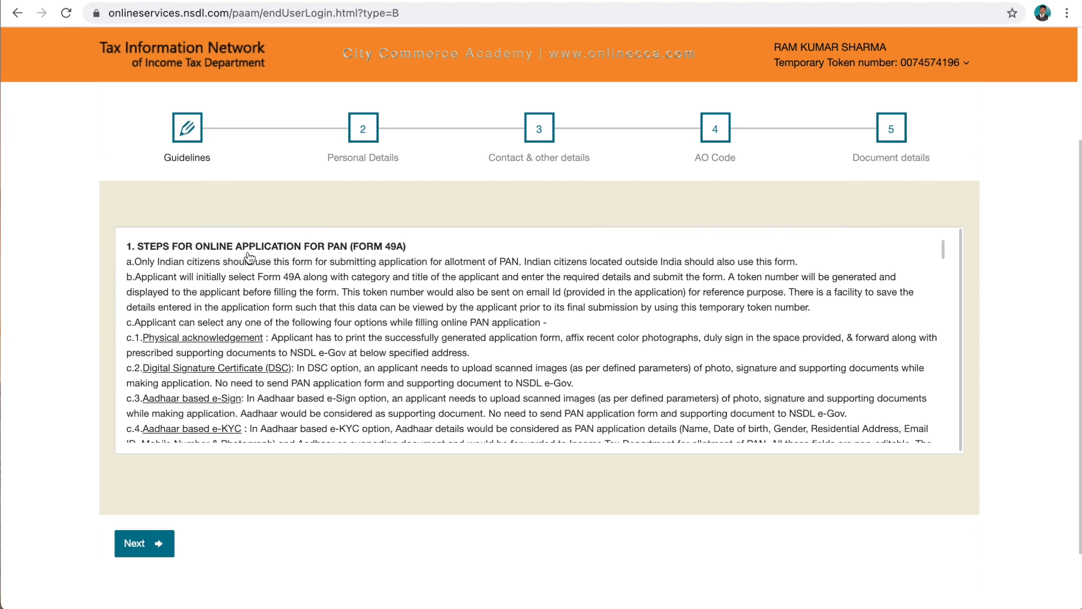
scroll(341, 339, down, 3)
scroll(341, 339, down, 9)
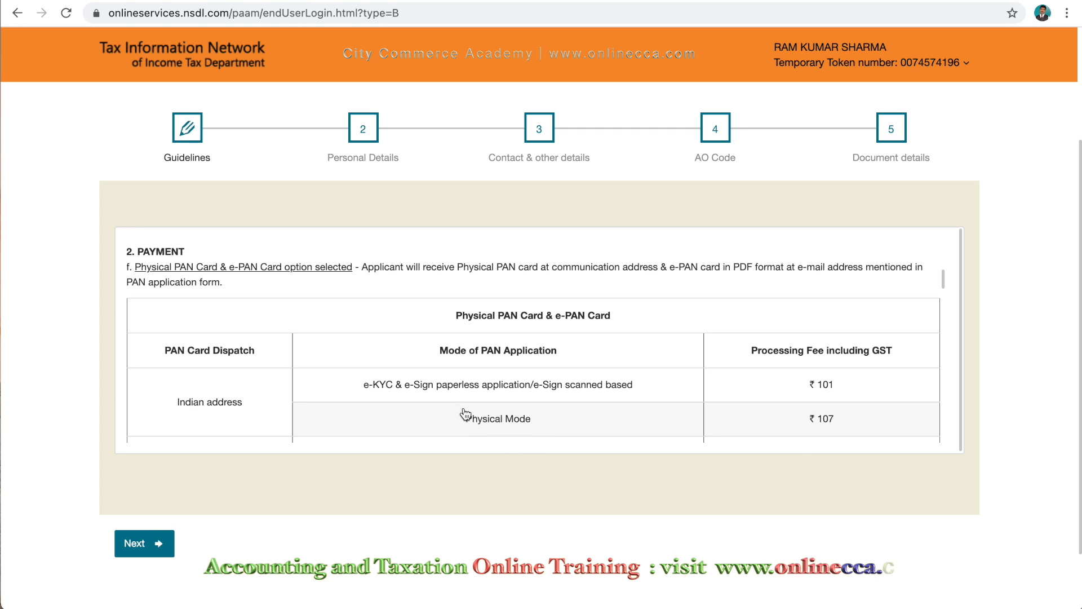
scroll(473, 400, down, 3)
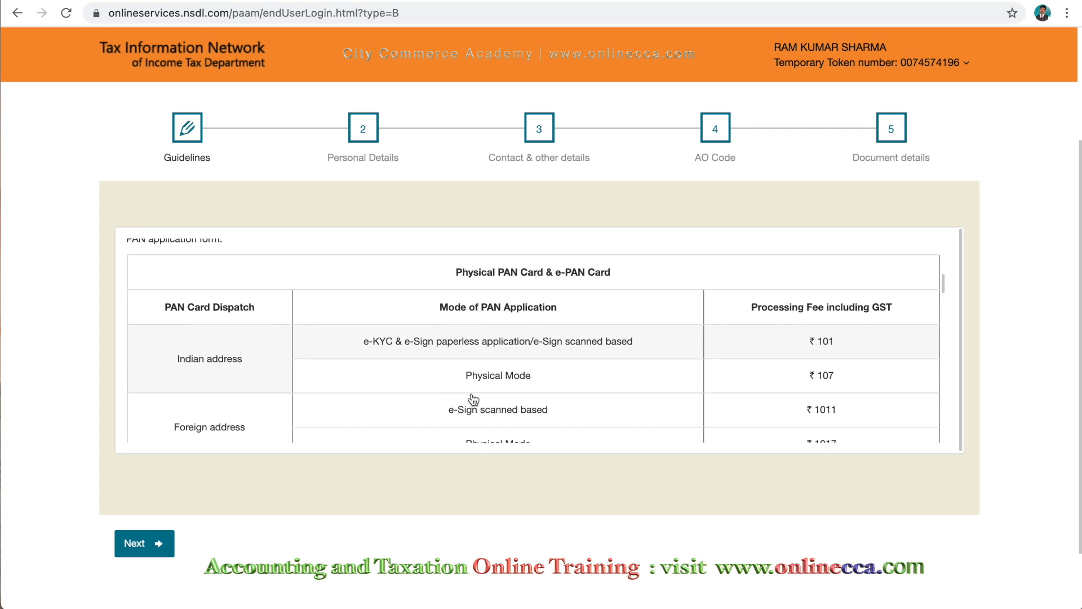
scroll(473, 400, down, 2)
scroll(451, 400, up, 2)
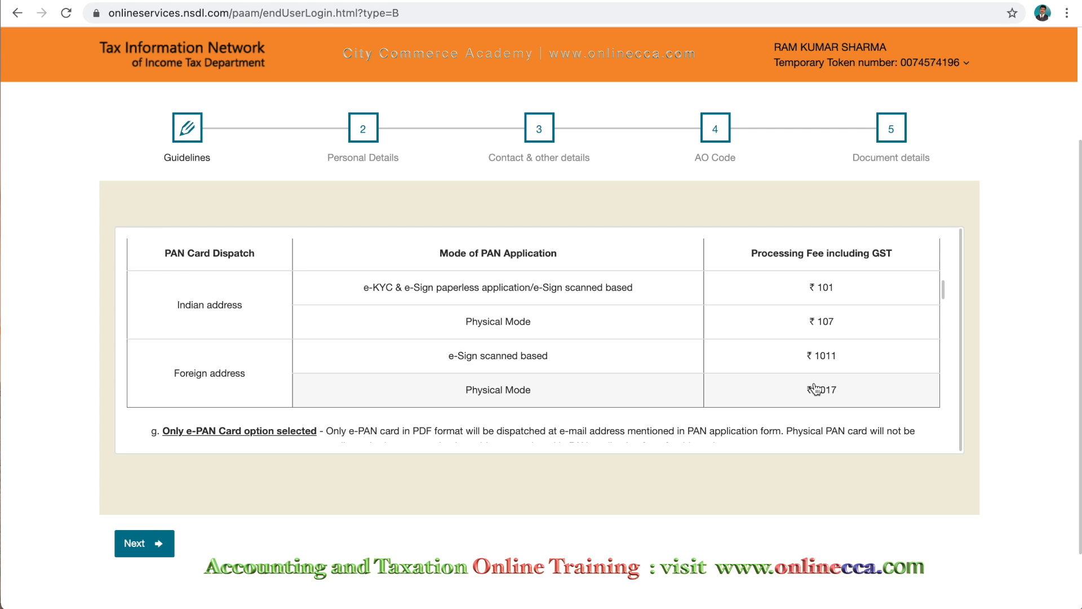
scroll(542, 405, down, 5)
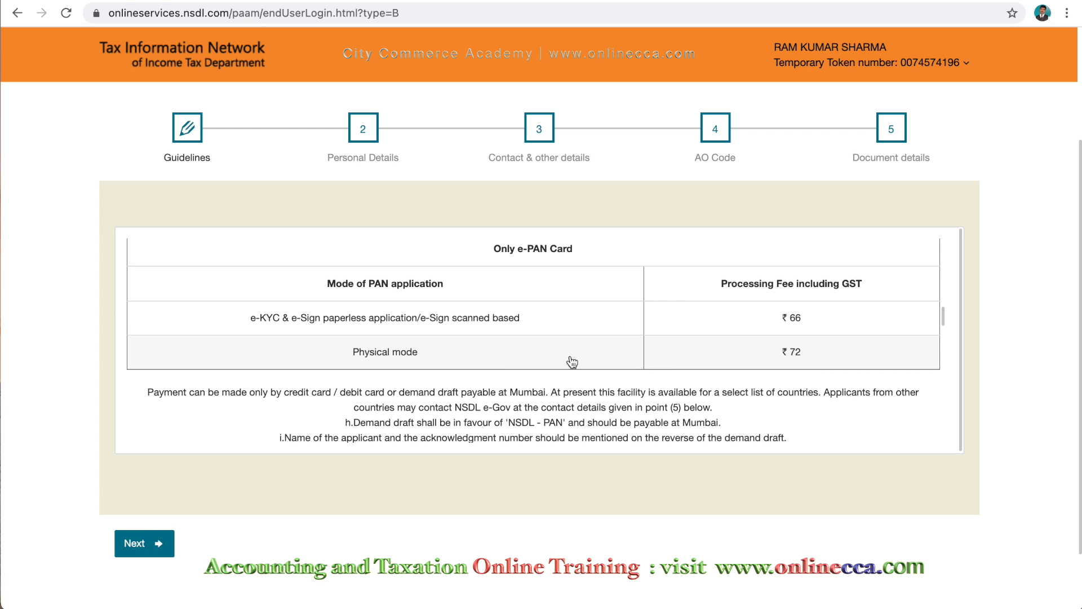
scroll(560, 358, down, 5)
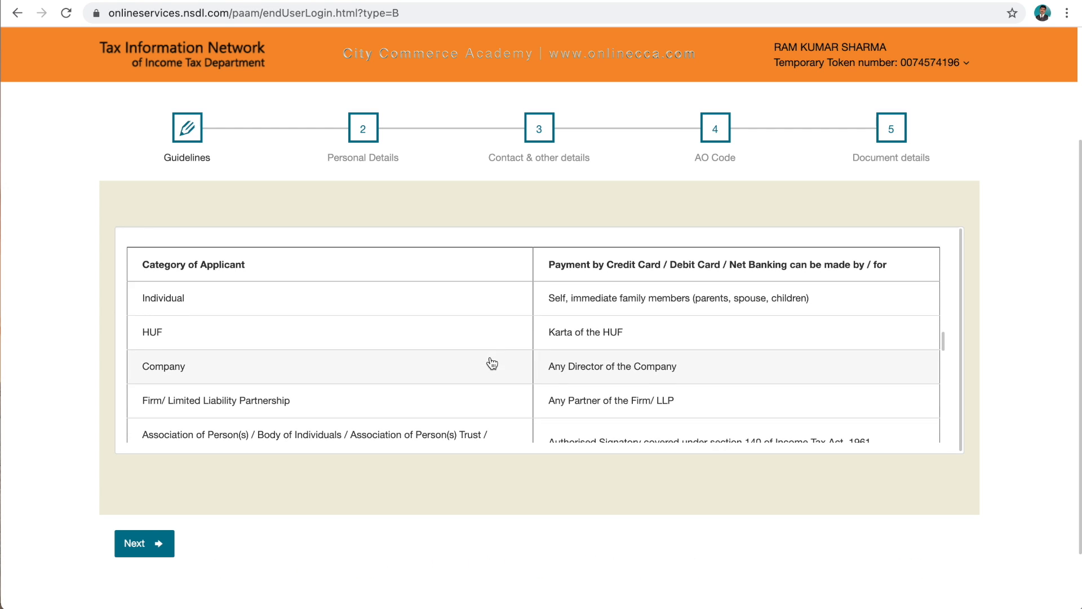
scroll(491, 362, down, 1)
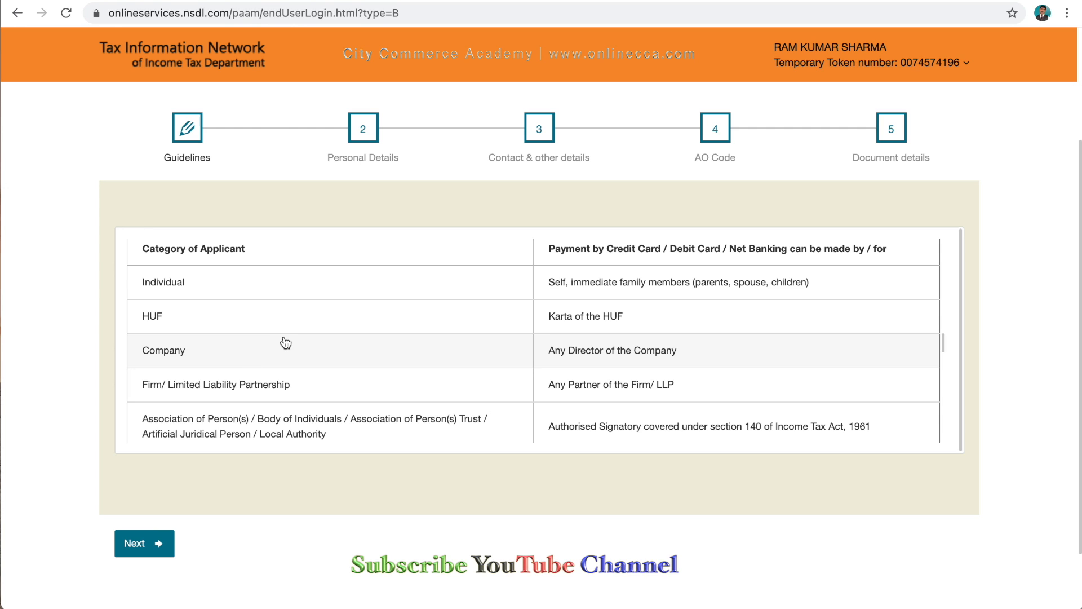
scroll(282, 345, down, 5)
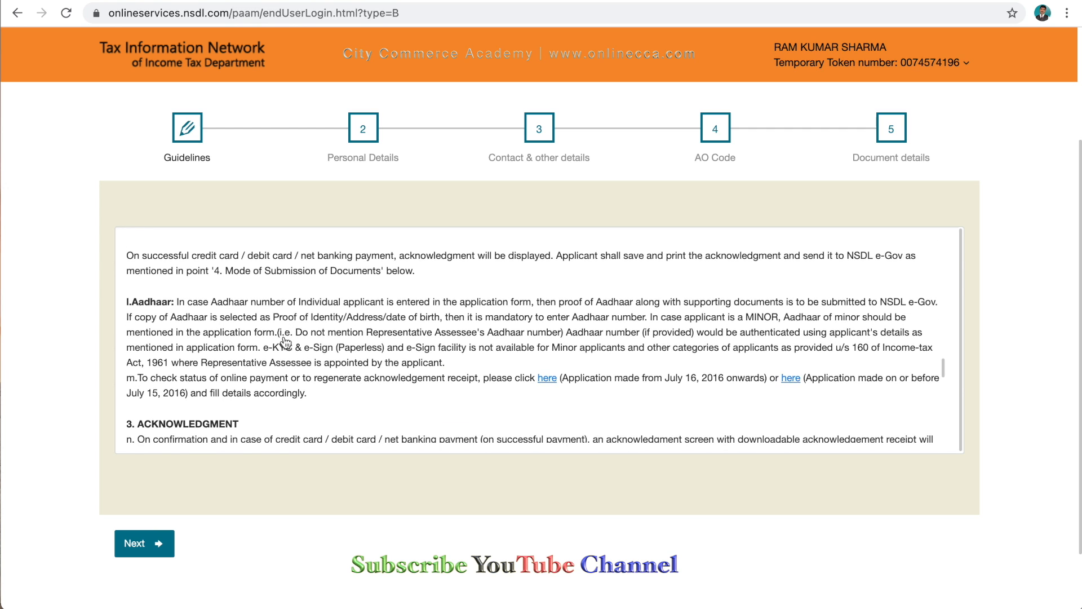
scroll(285, 342, down, 1)
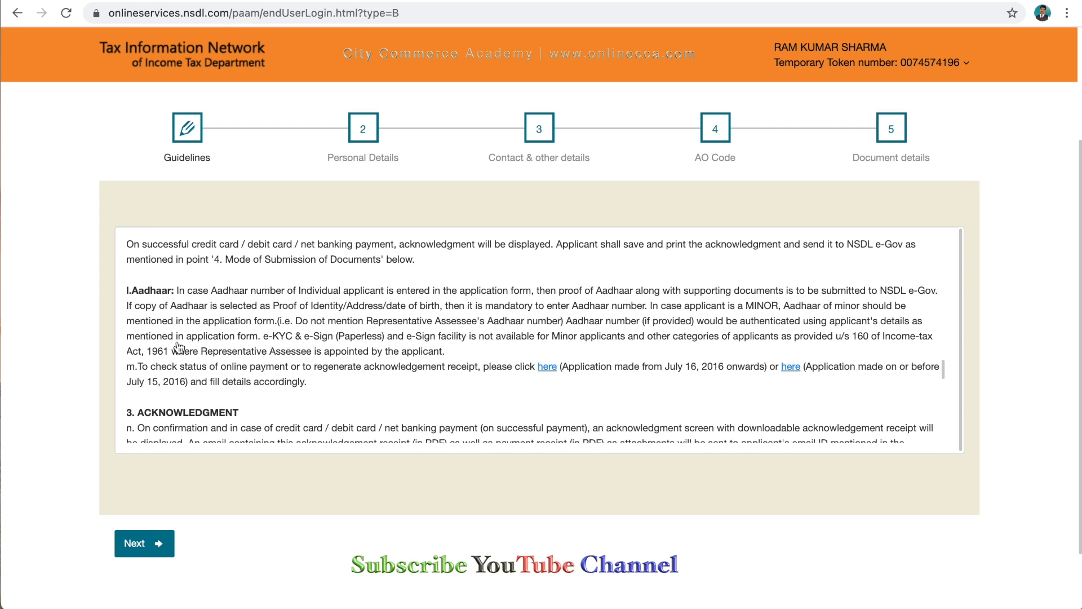
scroll(179, 346, down, 8)
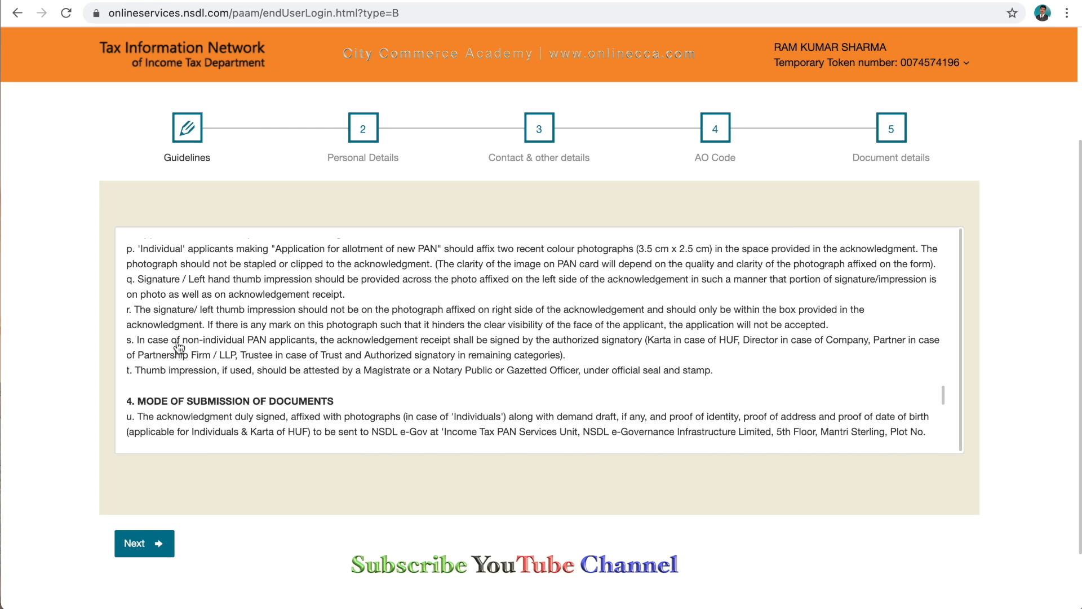
scroll(179, 347, down, 5)
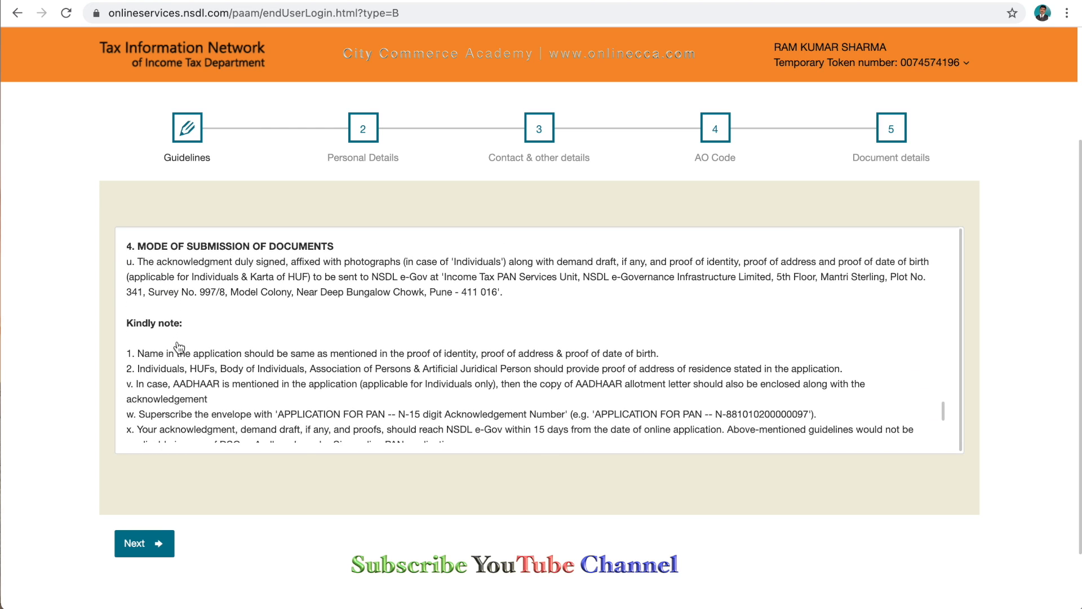
scroll(178, 347, down, 6)
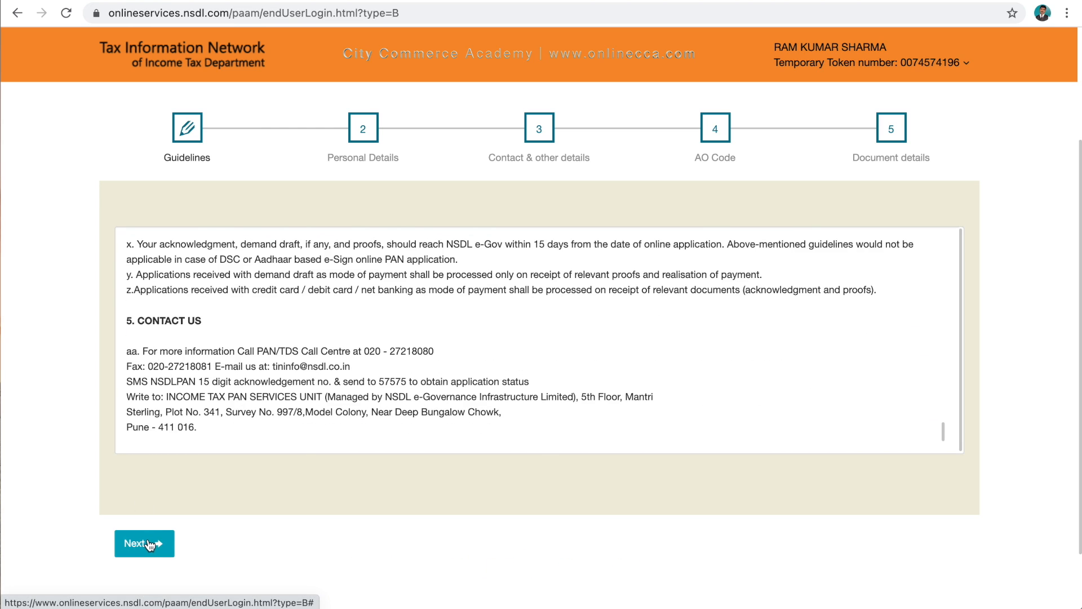
- Move to Personal Details and, after trying other submission modes, keep paperless e-KYC & e-Sign
click(150, 544)
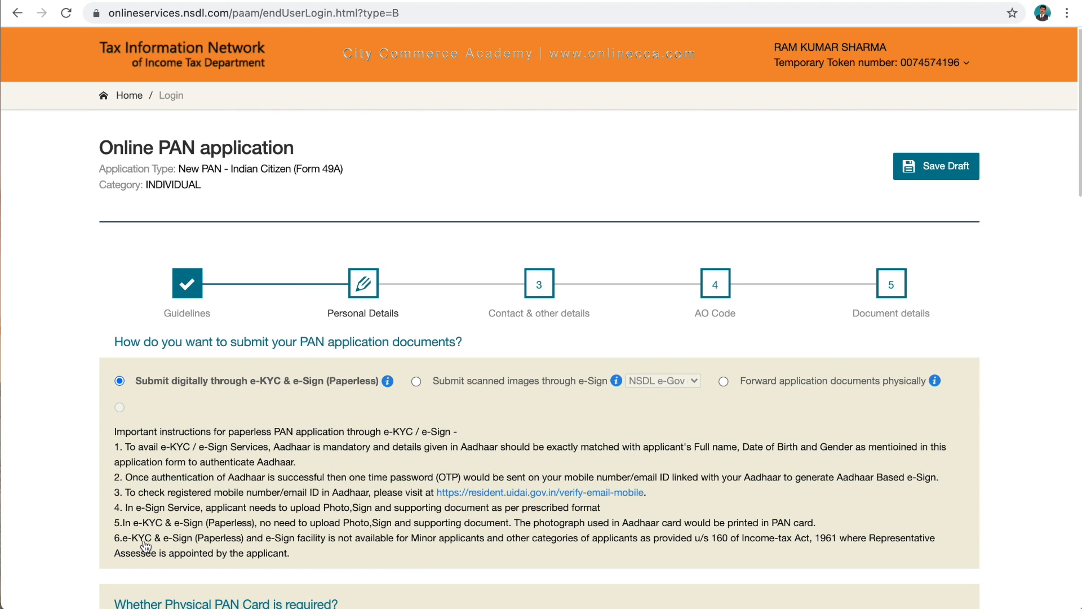
scroll(363, 290, down, 3)
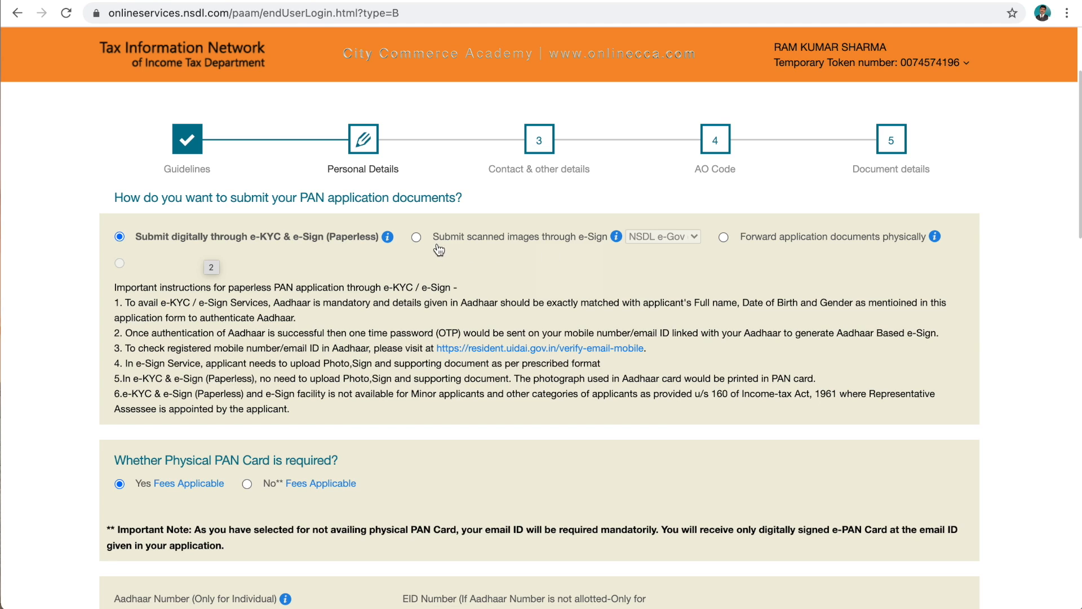
click(416, 237)
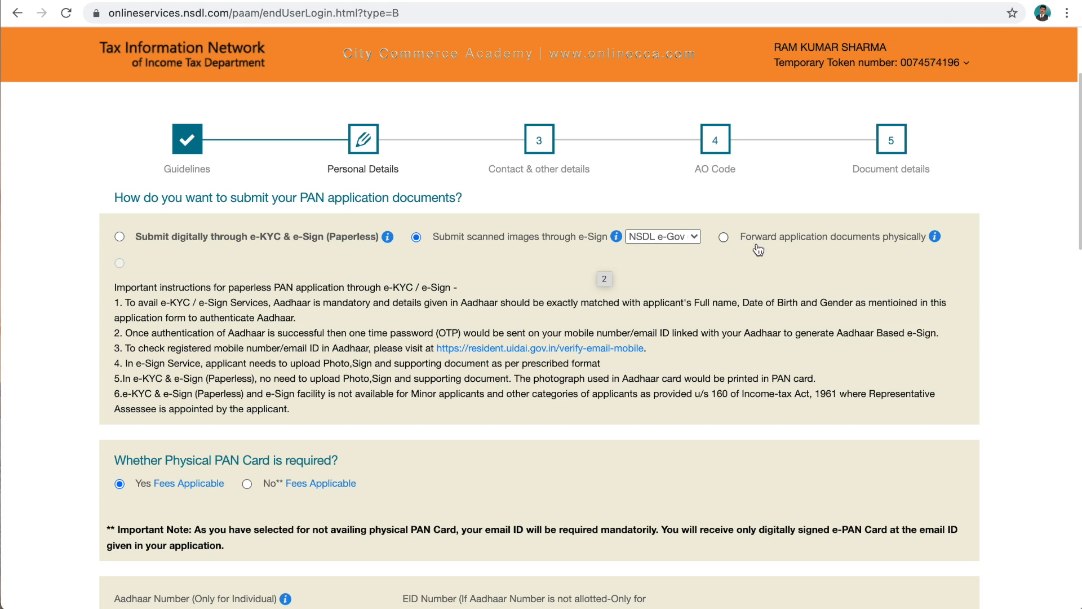
click(724, 238)
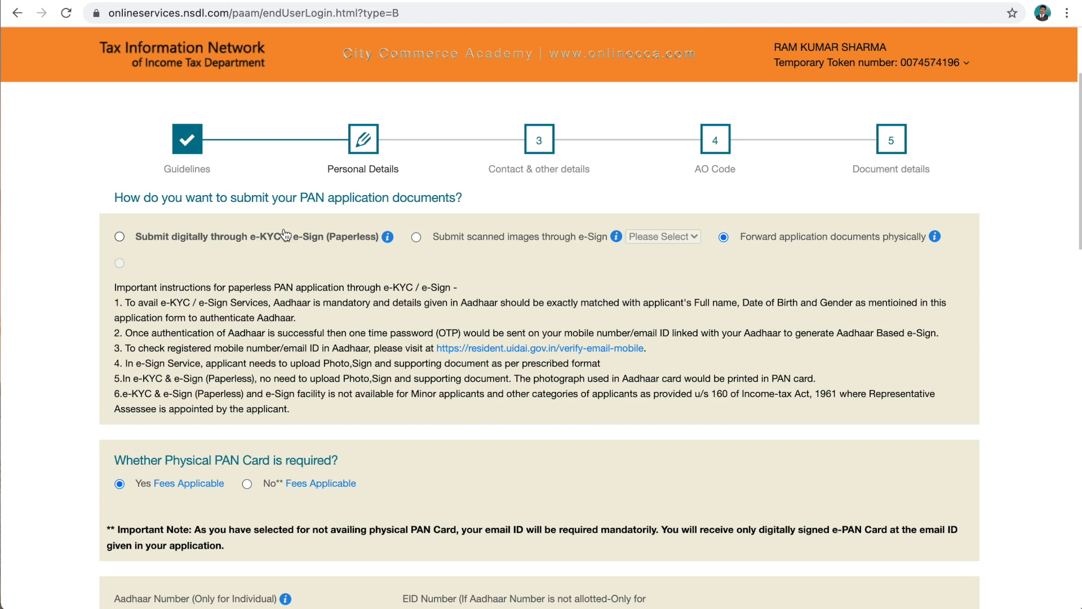
click(120, 238)
scroll(207, 298, down, 5)
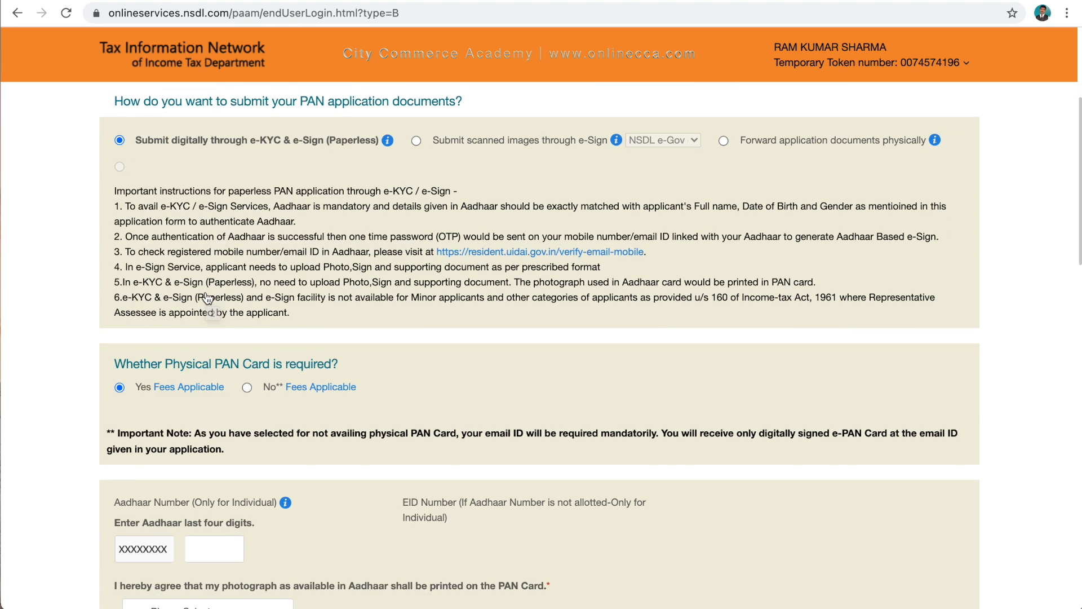
scroll(208, 297, down, 2)
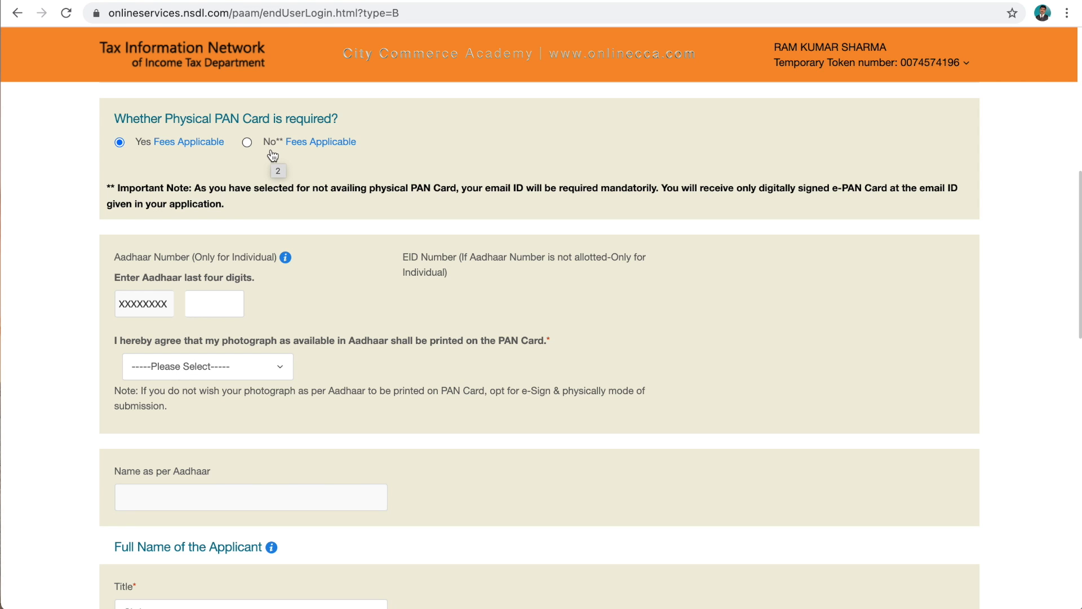
click(247, 142)
click(120, 143)
scroll(142, 257, down, 3)
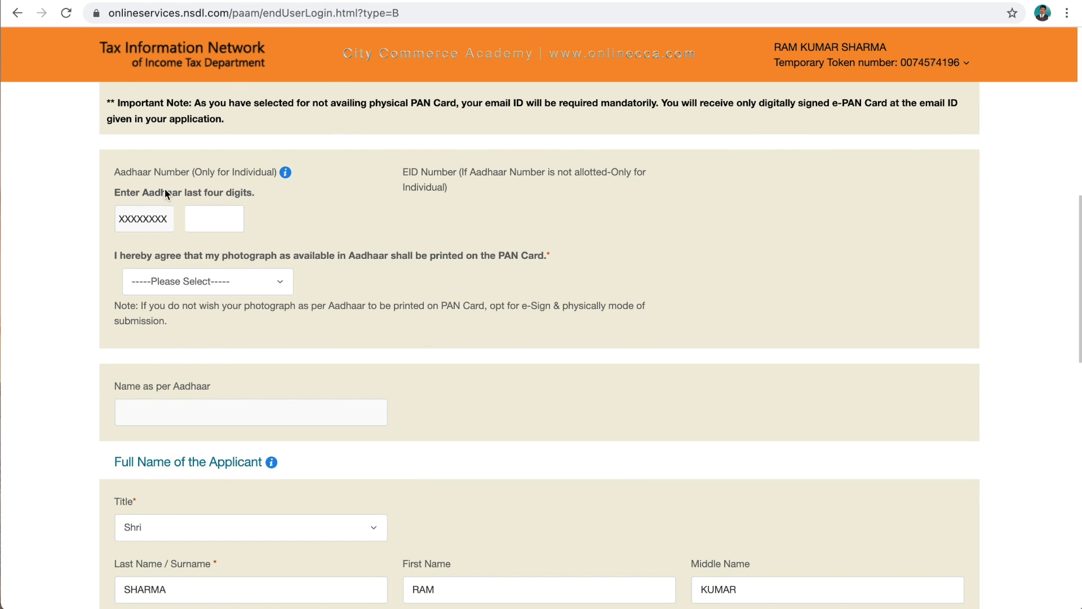
click(207, 214)
key(Delete)
key(Delete)
key(Delete)
key(Delete)
scroll(282, 233, down, 2)
scroll(293, 234, down, 1)
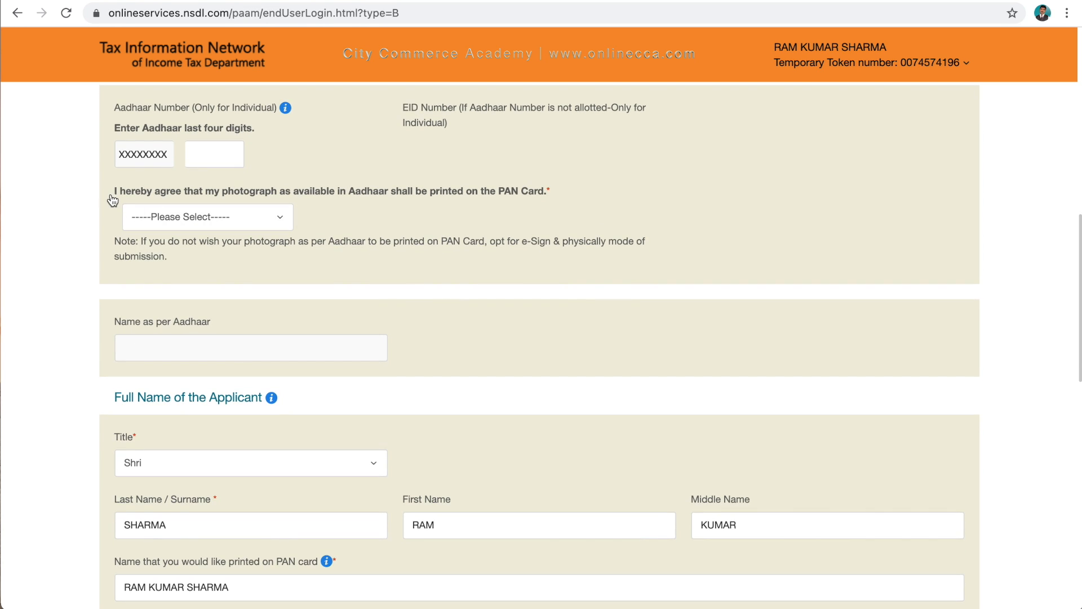
text(2876)
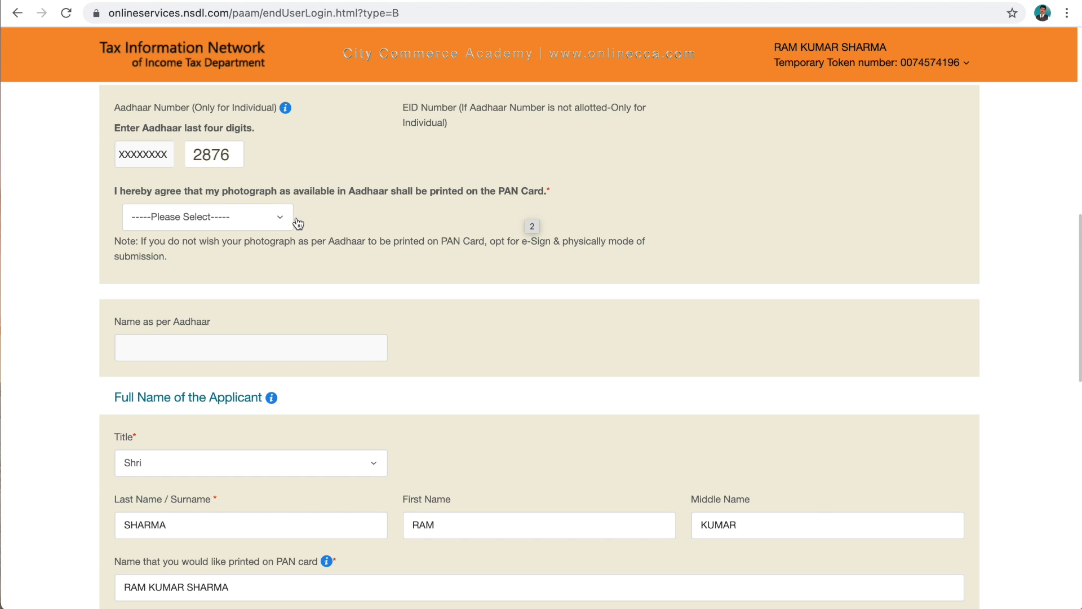
click(279, 221)
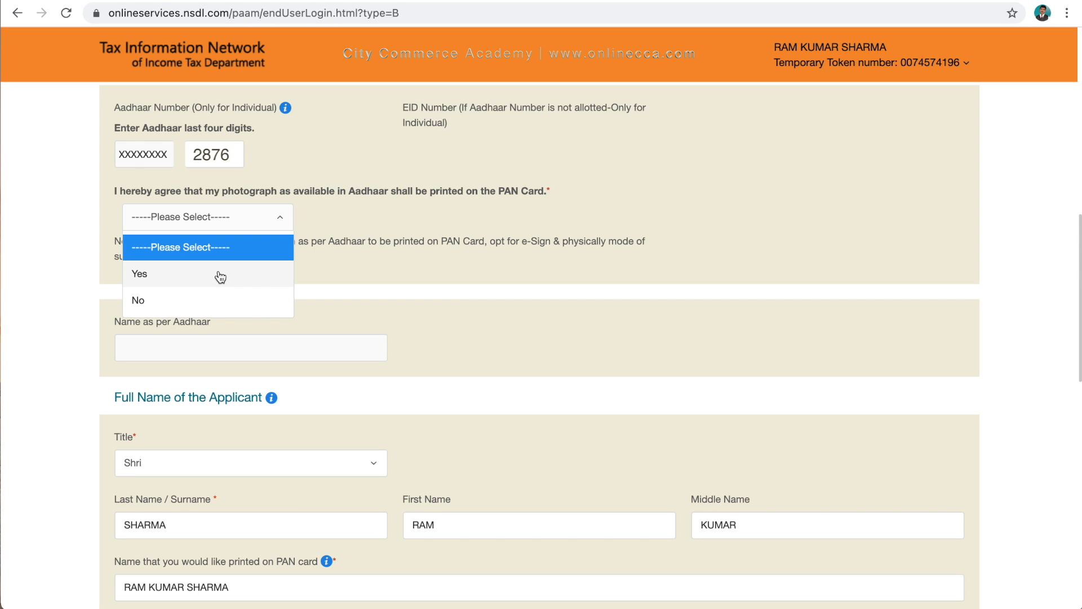
click(178, 276)
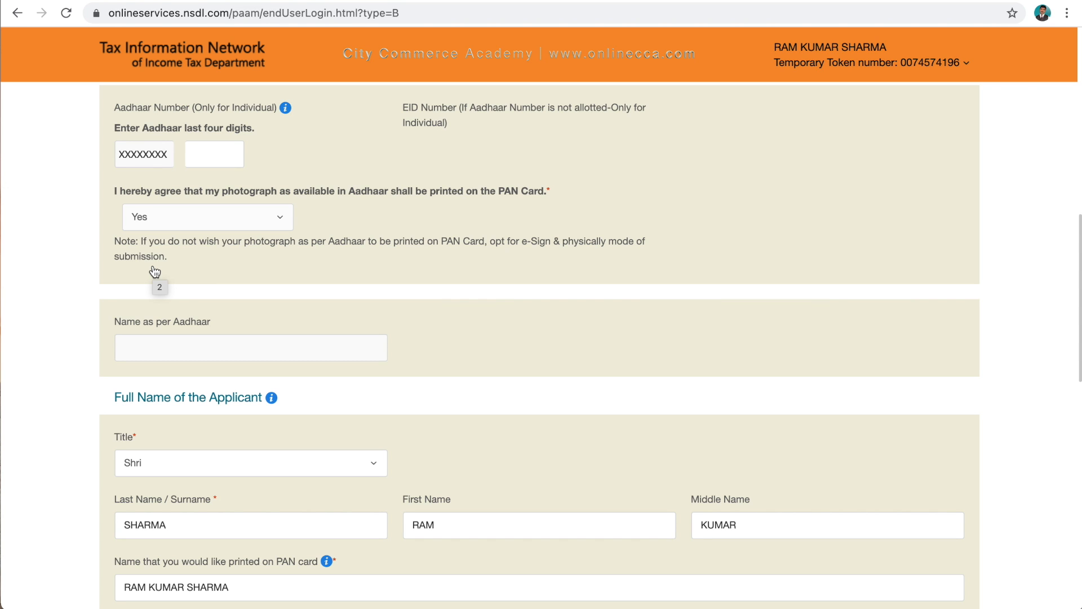
scroll(154, 271, down, 3)
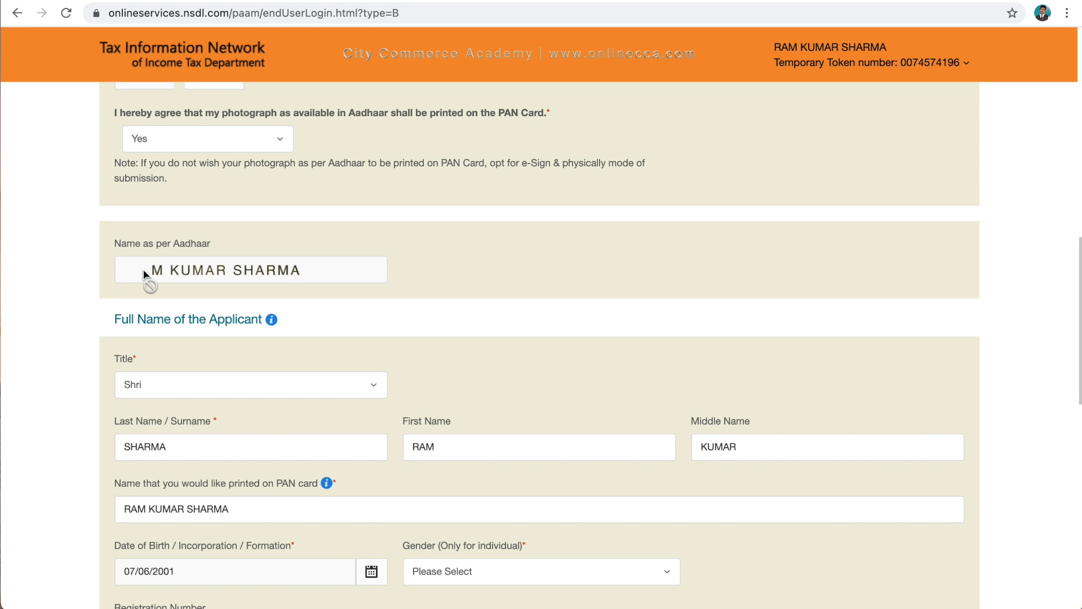
scroll(143, 275, down, 1)
scroll(144, 275, down, 5)
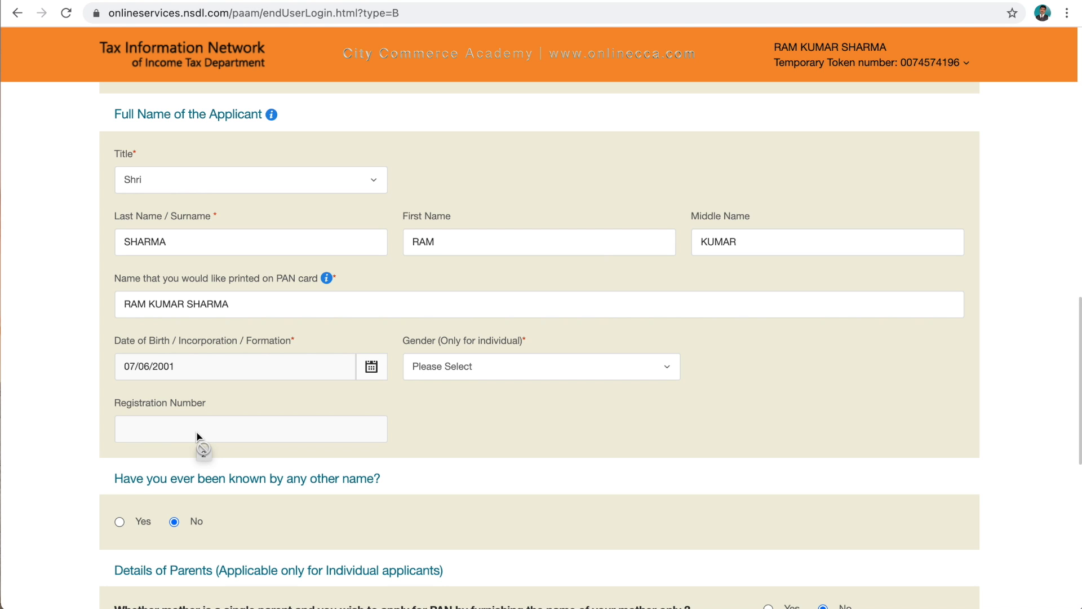
- Fill in the father's surname, first name and middle name fields
scroll(197, 436, down, 7)
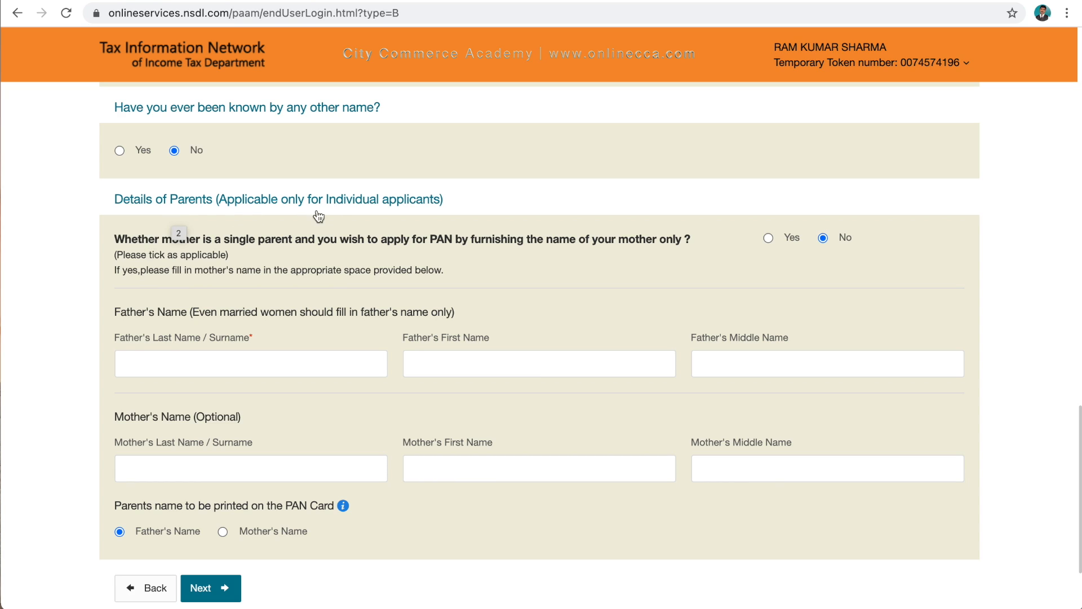
click(169, 363)
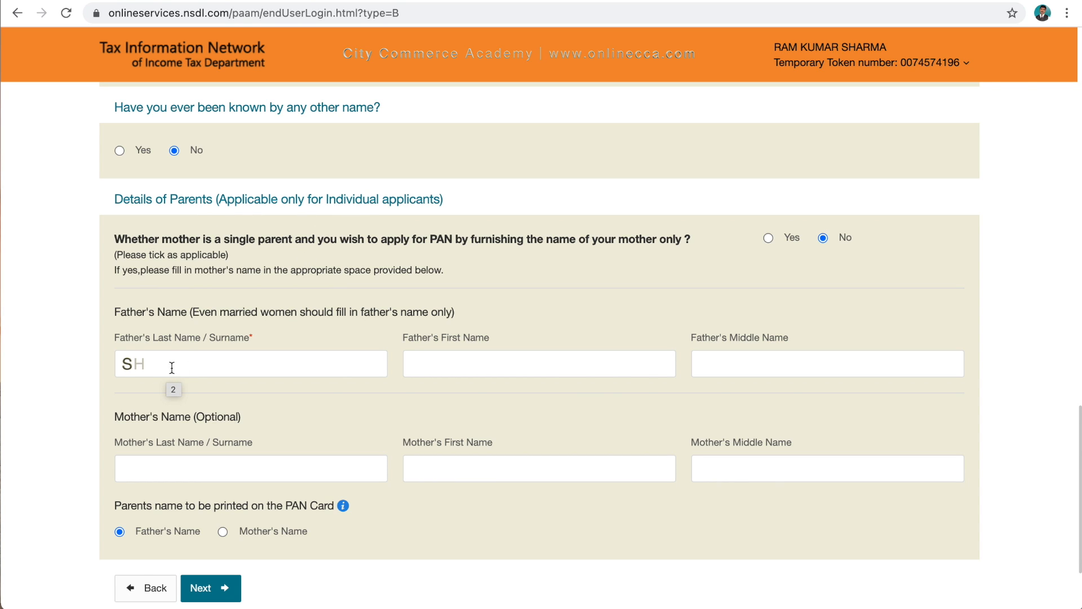
key(Tab)
key(Tab)
- Keep Father's Name as the name printed on the card and advance to Contact & other details
scroll(448, 496, down, 2)
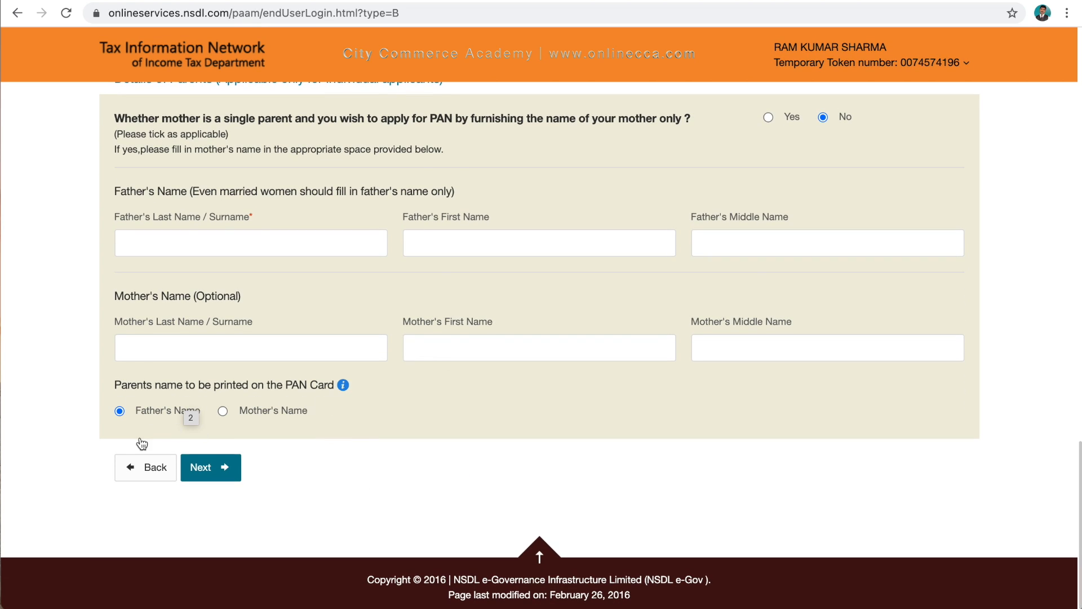
click(223, 411)
scroll(226, 440, up, 2)
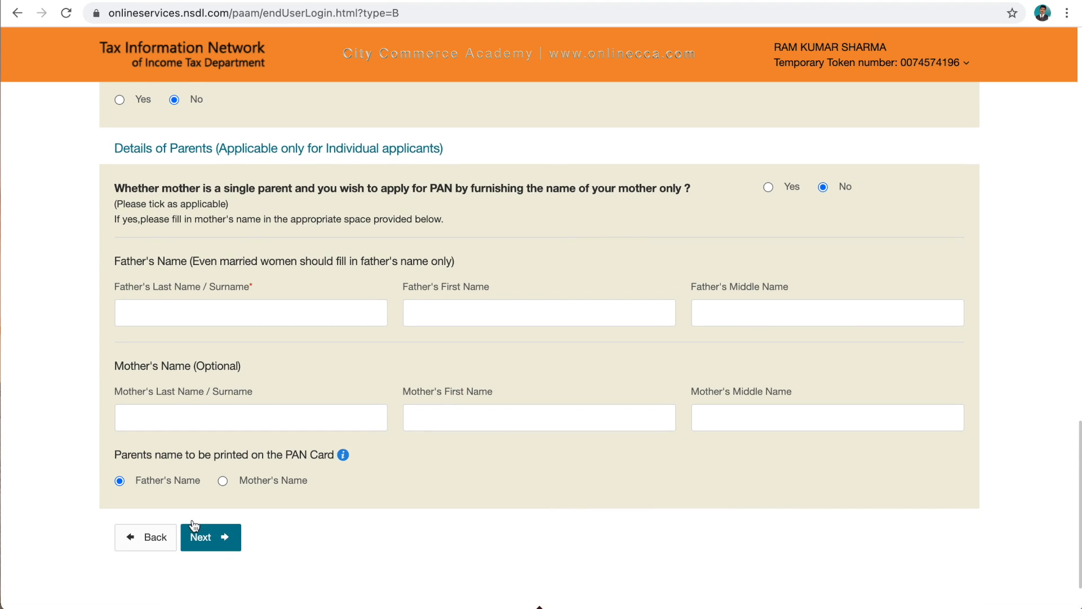
click(206, 537)
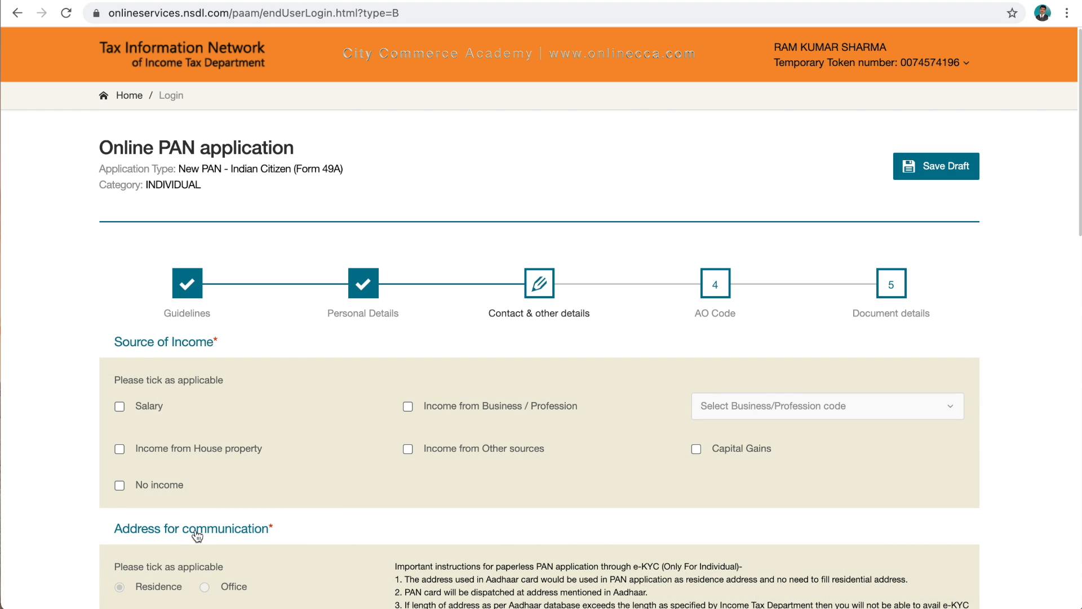
- Tick Salary as the only source of income, leaving Business/Profession unticked
scroll(358, 310, down, 1)
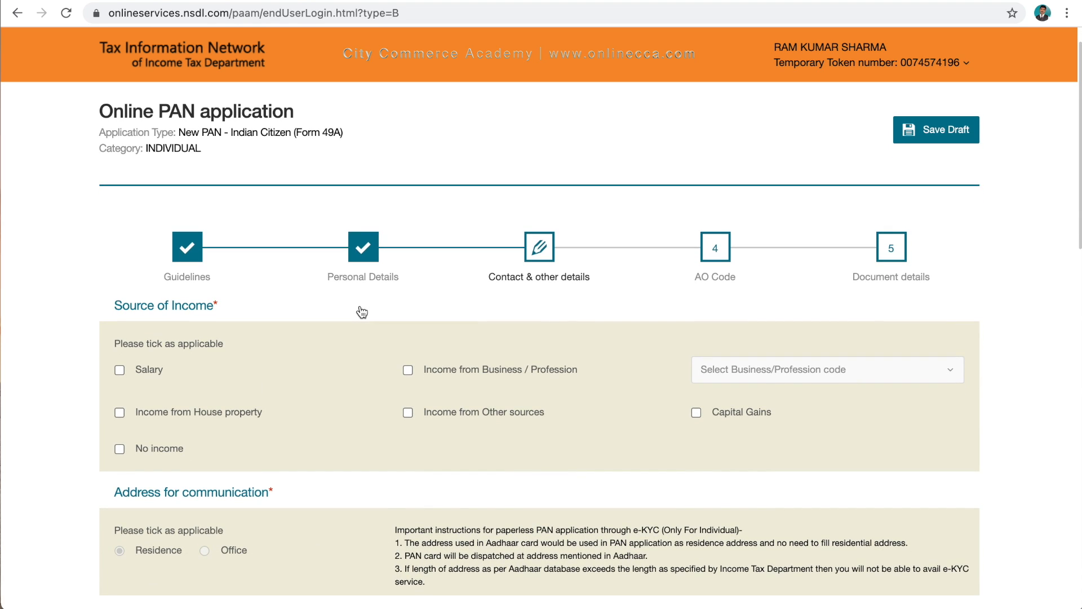
scroll(362, 312, down, 4)
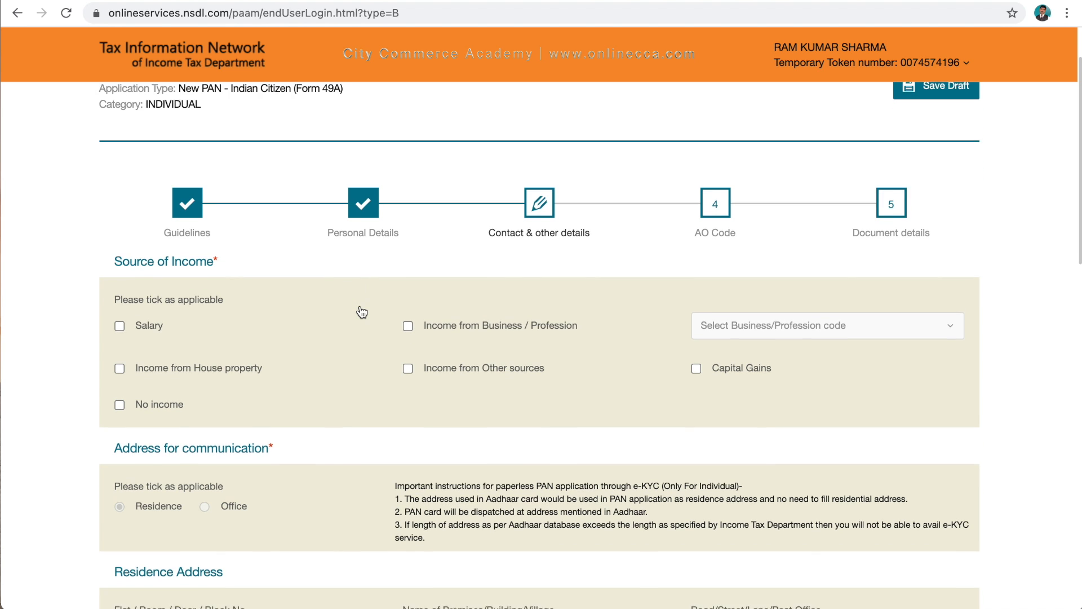
scroll(362, 312, down, 2)
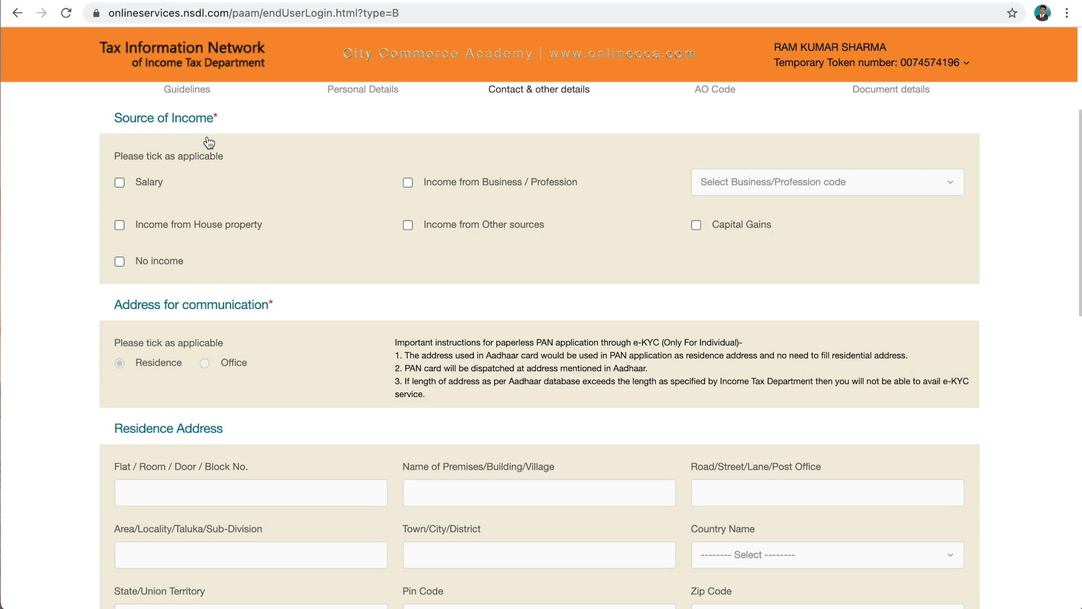
click(121, 182)
click(410, 184)
click(409, 182)
- Check the prefilled mobile number and e-mail ID fields and scroll down to Next
scroll(218, 257, down, 4)
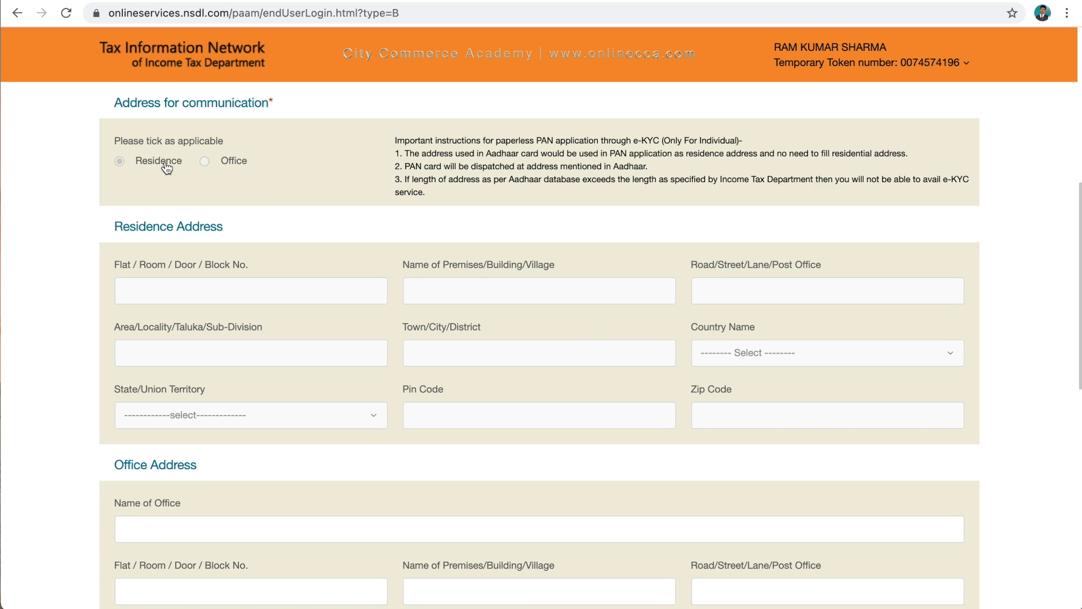
click(204, 162)
triple_click(142, 293)
scroll(270, 408, down, 5)
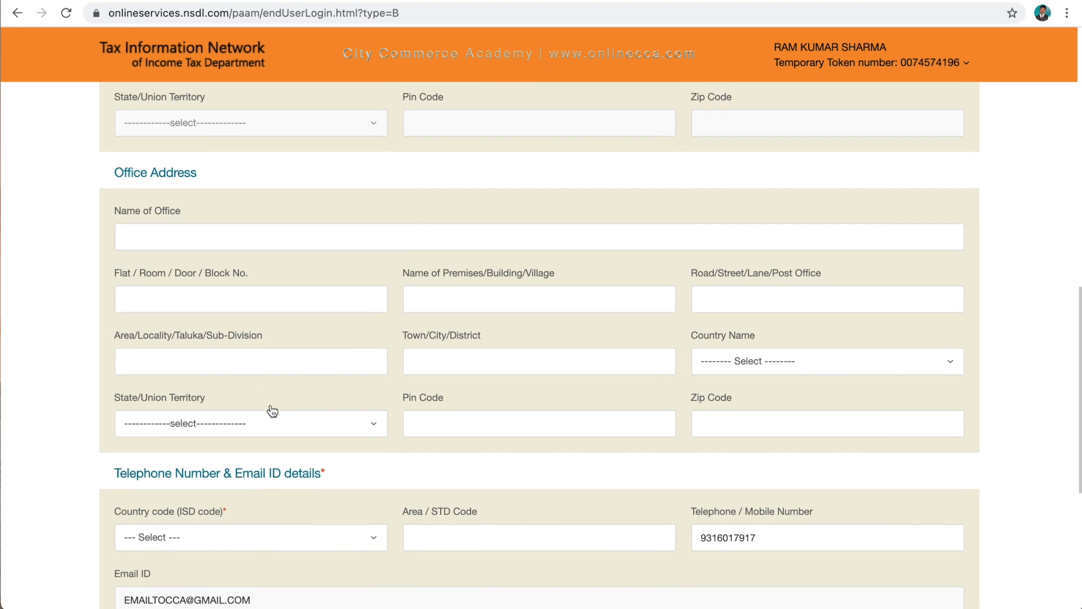
scroll(272, 410, down, 2)
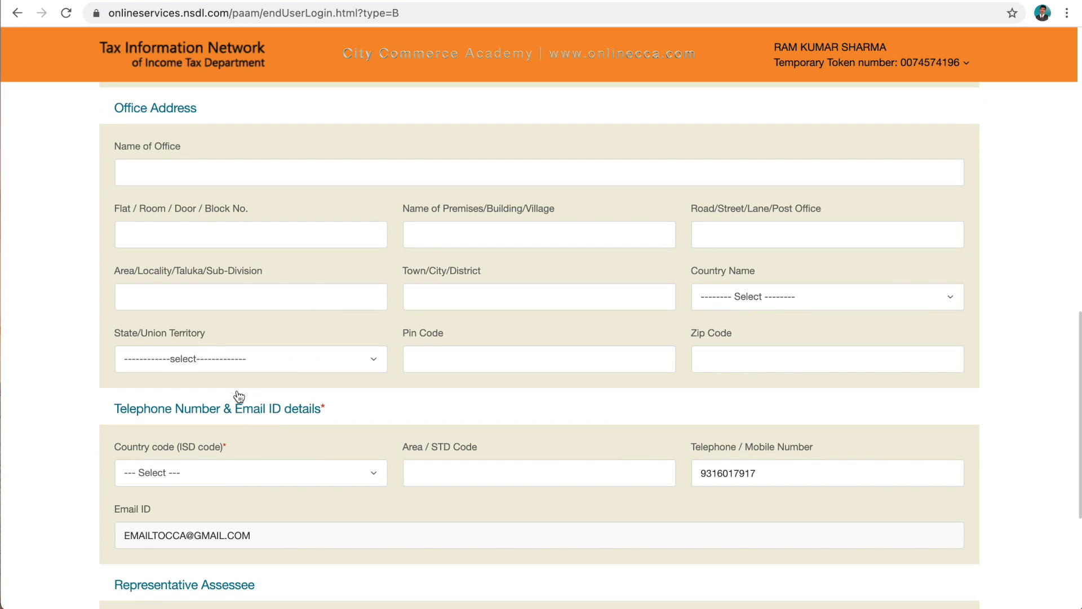
scroll(270, 427, down, 3)
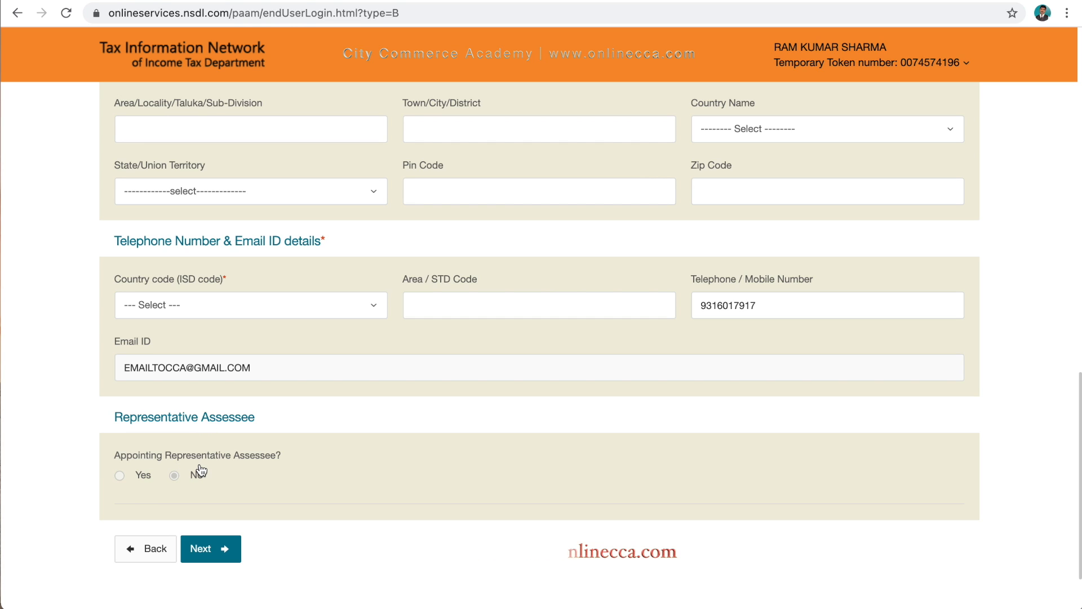
- On the AO Code step, look up Indian-citizen codes with state and city CHANDIGARH
click(205, 549)
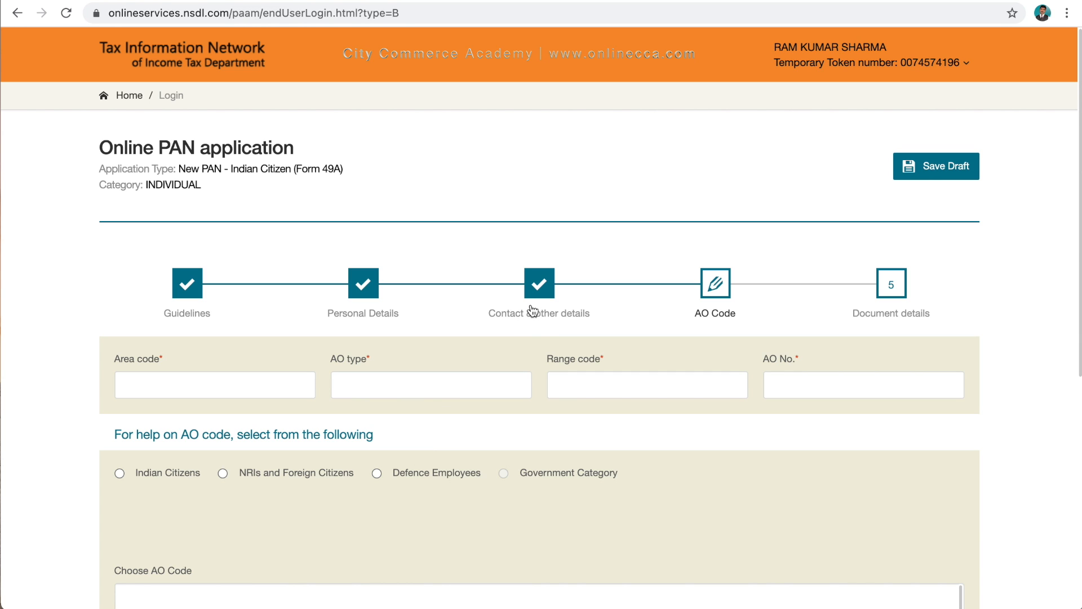
scroll(533, 311, down, 3)
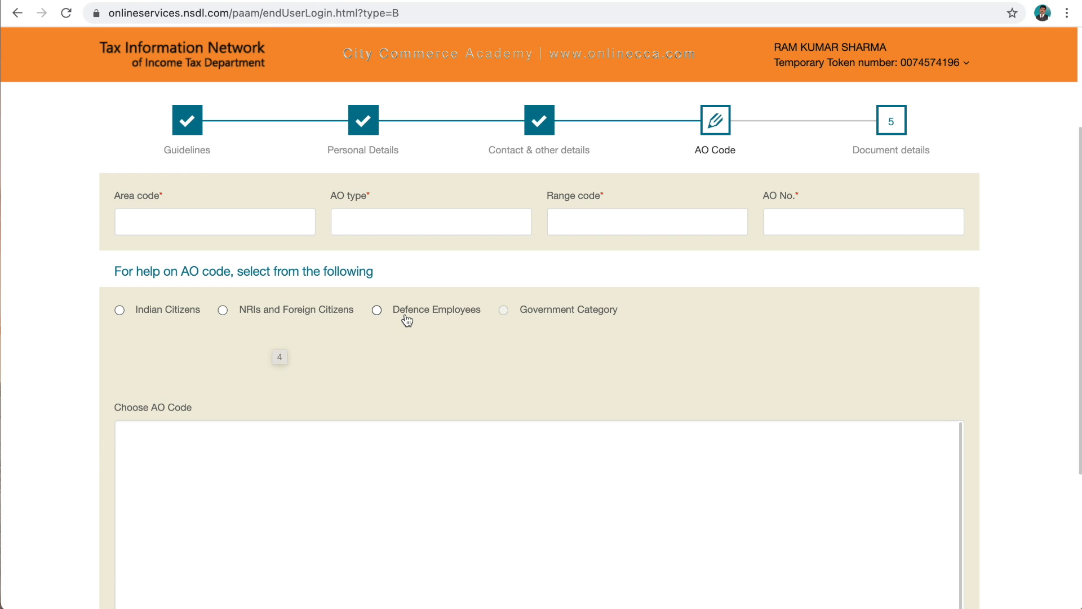
click(119, 310)
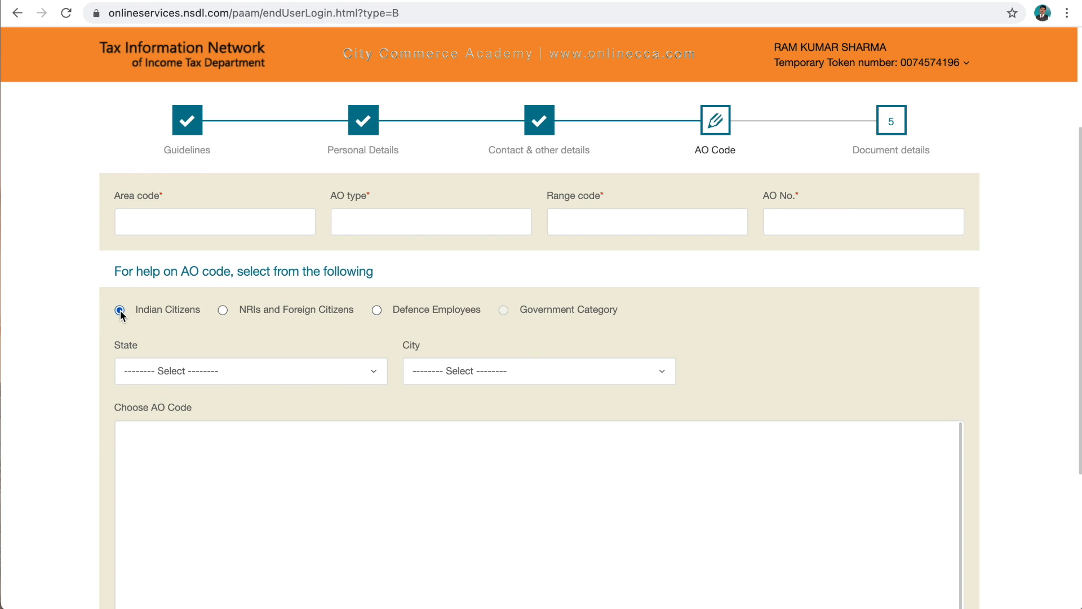
click(371, 375)
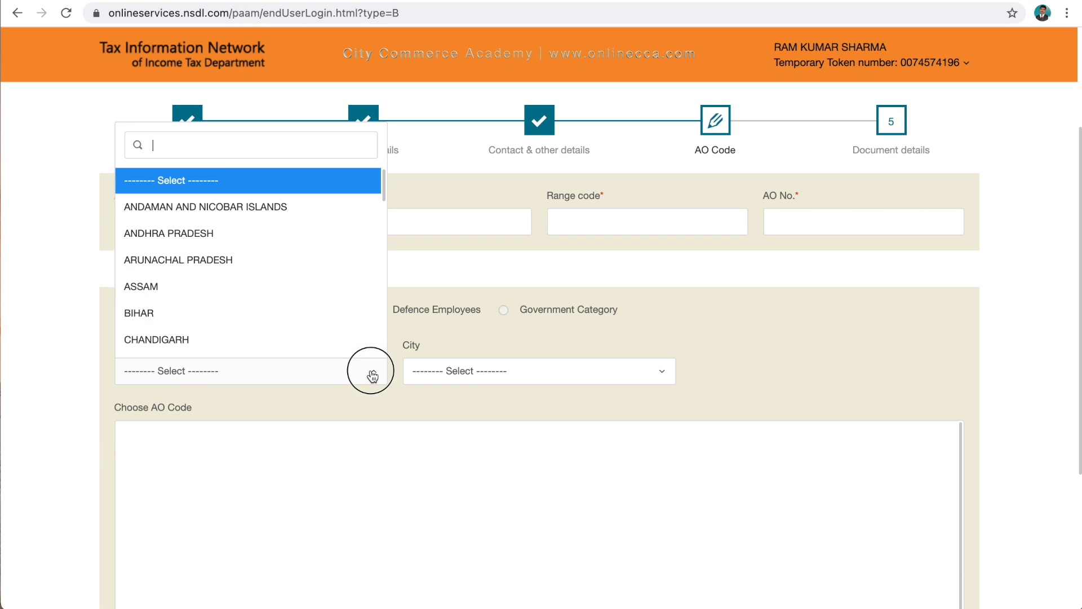
click(163, 345)
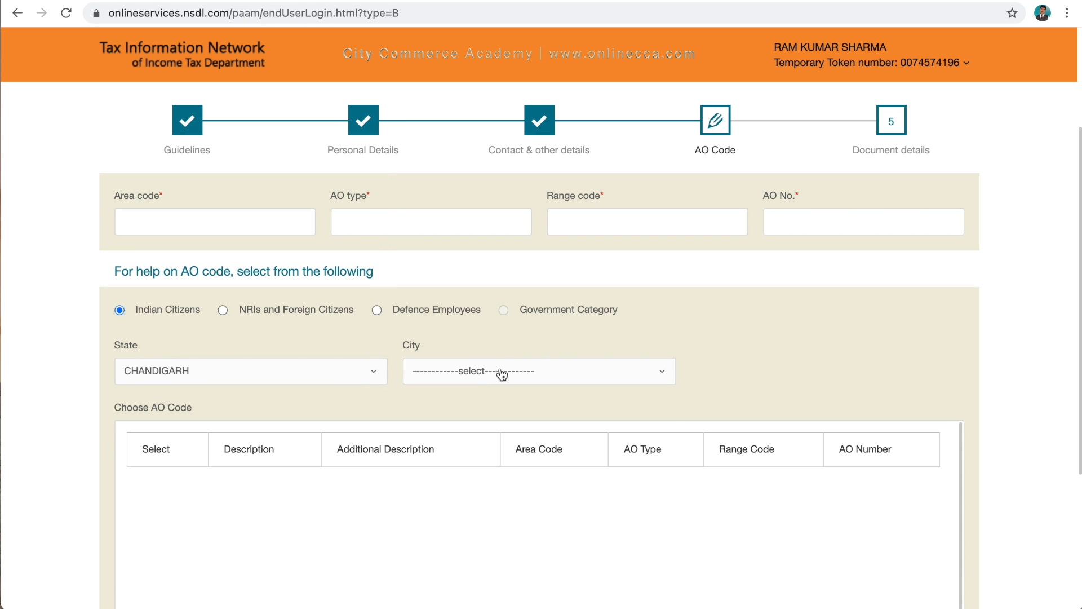
click(521, 374)
click(455, 432)
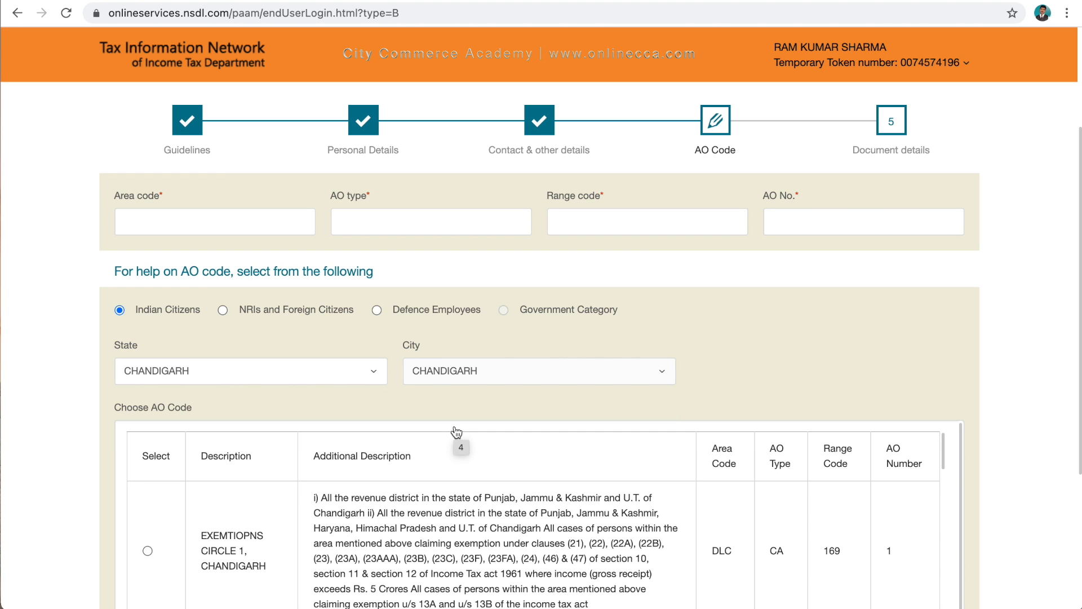
- Select the DCIT/ACIT(E)(C-2) row (DLC, CA, 170, 1) and advance to Document details
scroll(464, 442, down, 1)
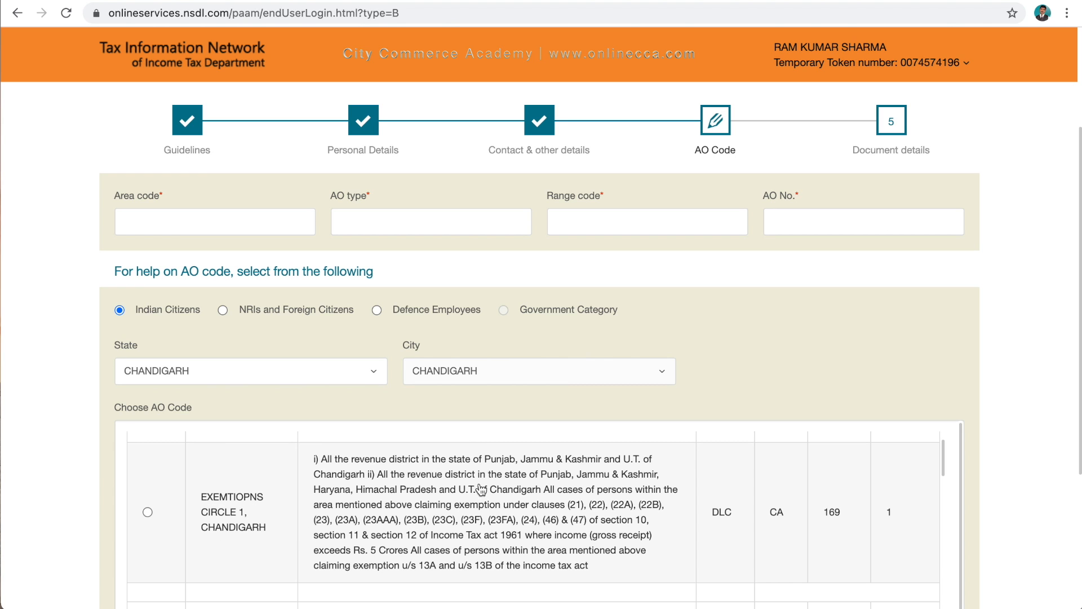
scroll(556, 513, down, 2)
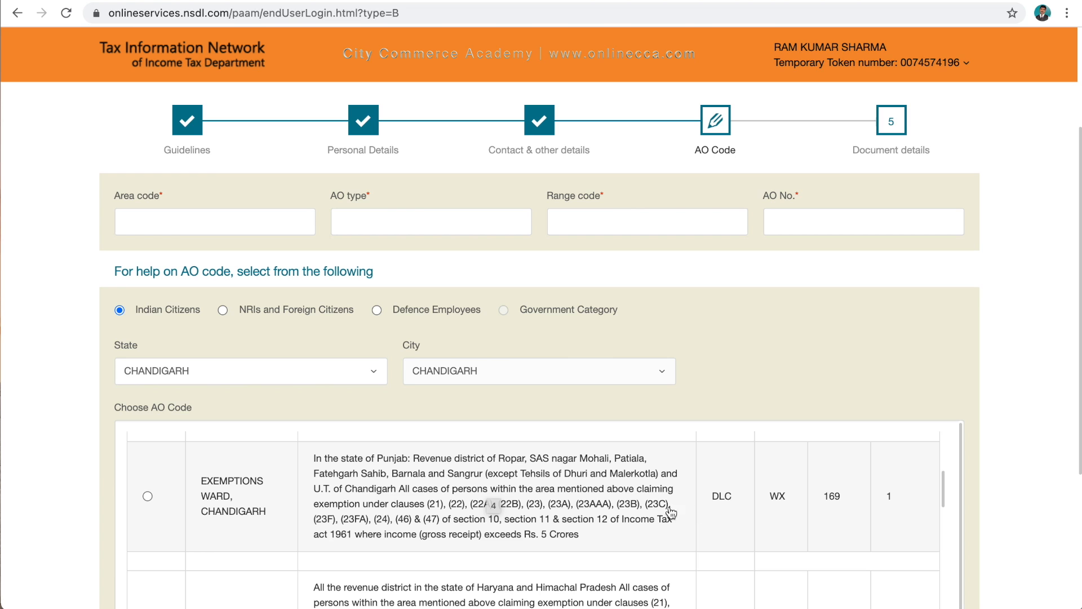
scroll(652, 517, down, 2)
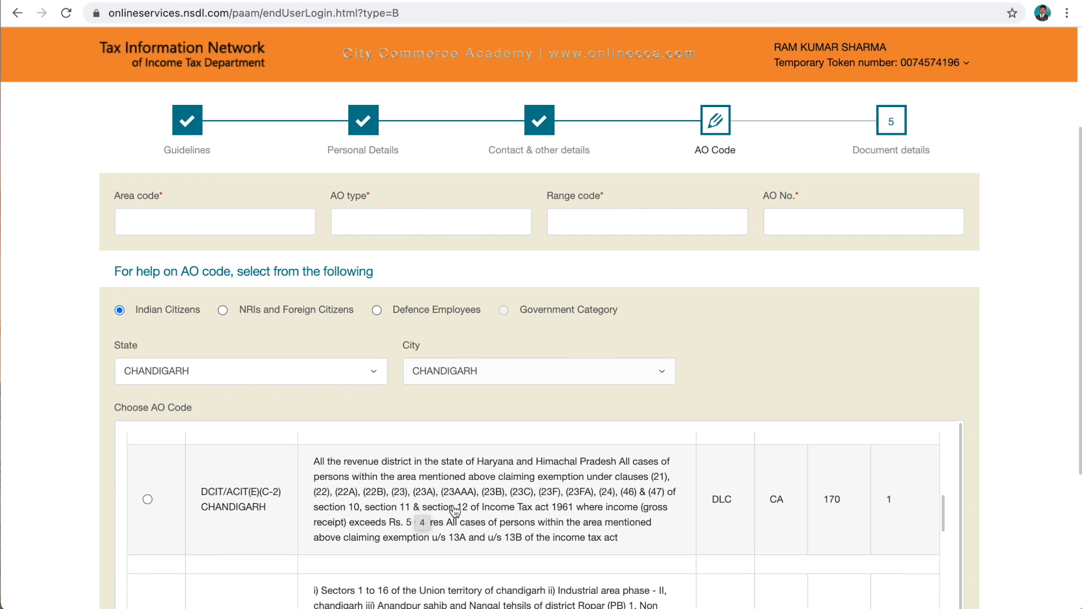
scroll(550, 511, down, 2)
scroll(546, 505, up, 2)
click(148, 492)
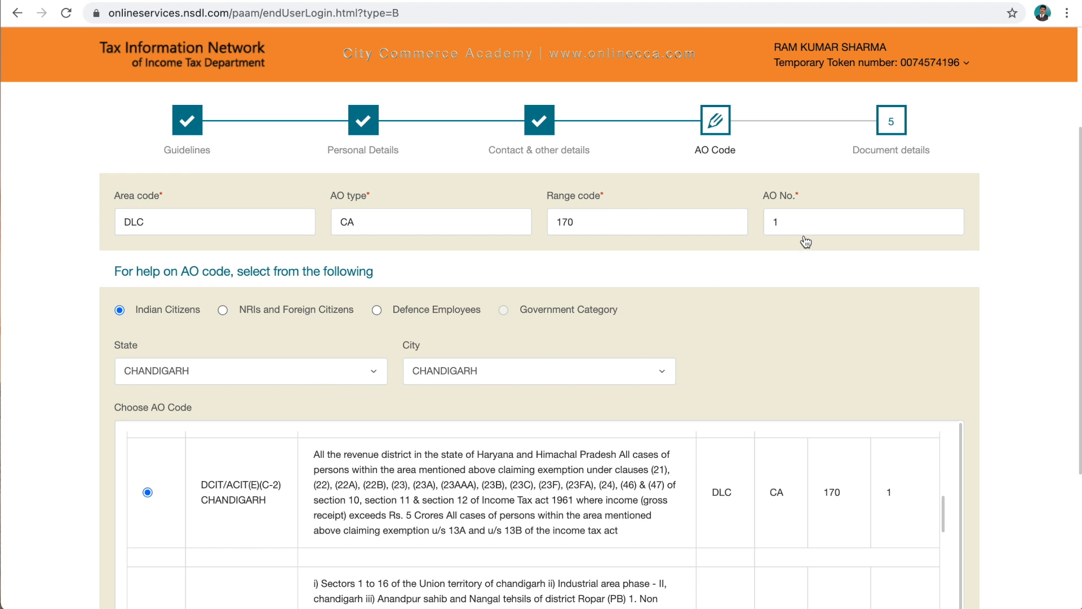
scroll(626, 327, down, 4)
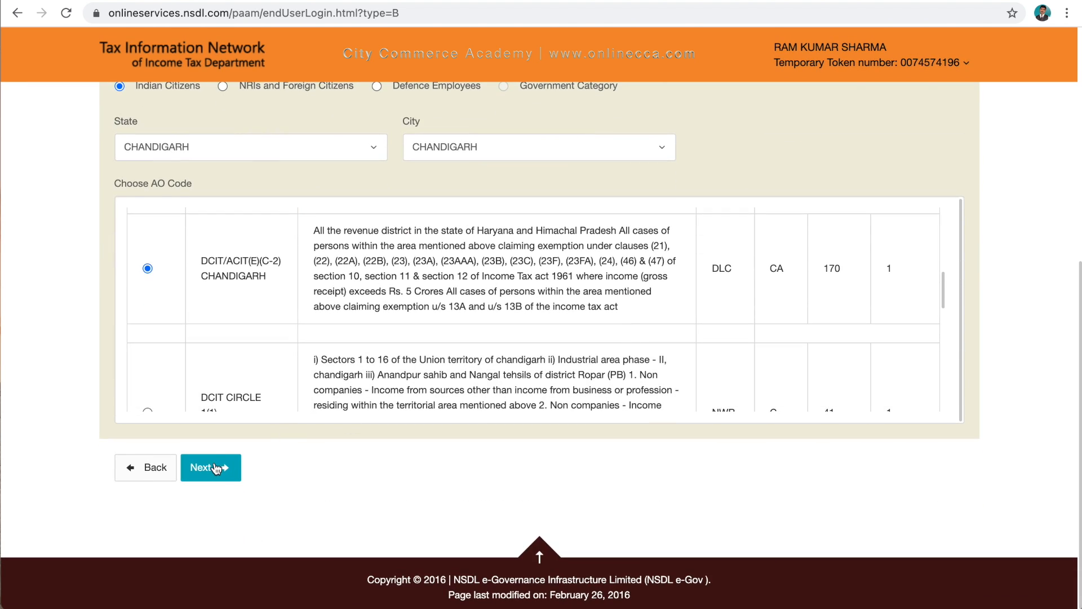
click(216, 468)
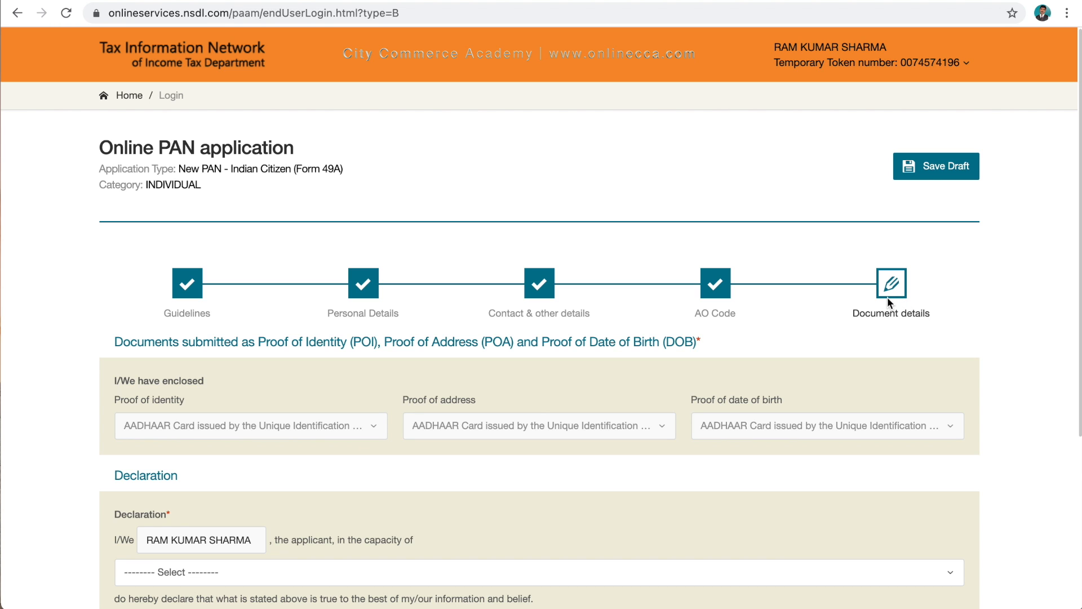
- Set the declaration capacity to Himself/Herself and place to Chandigarh, then submit
scroll(887, 296, down, 3)
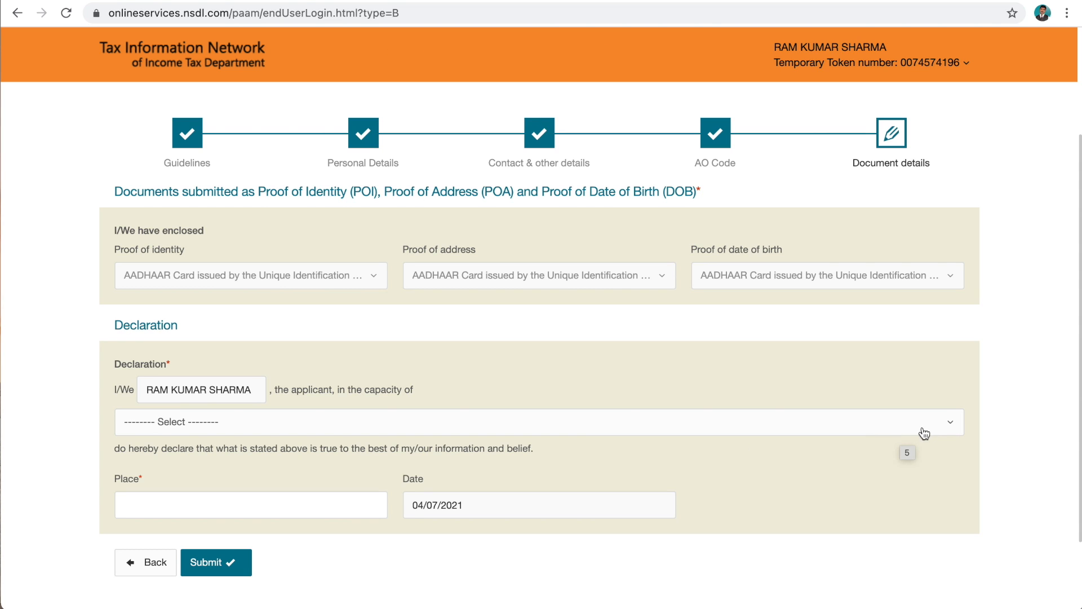
click(944, 430)
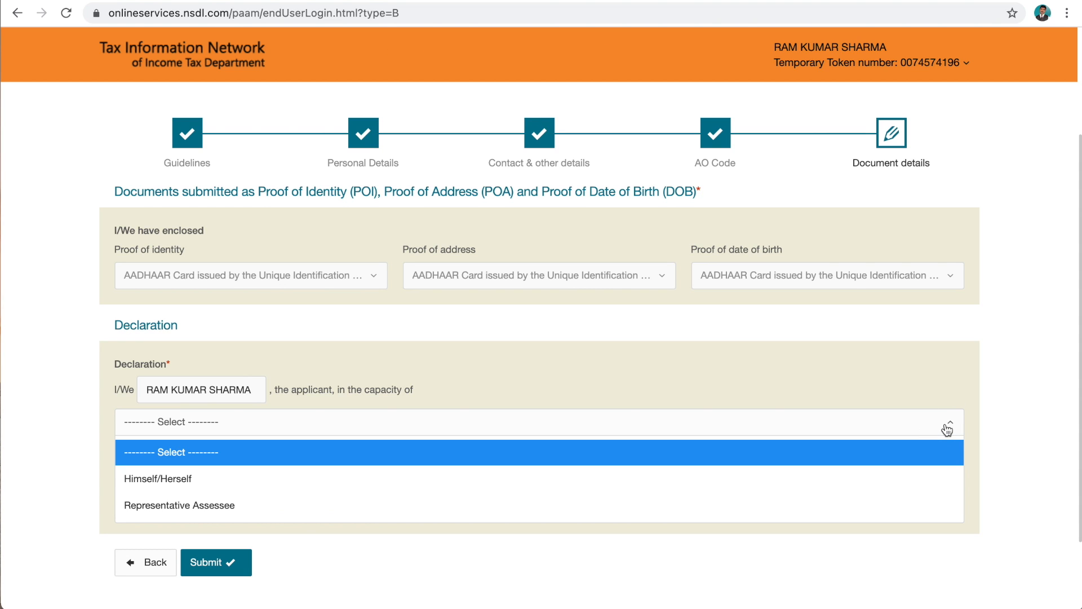
click(172, 486)
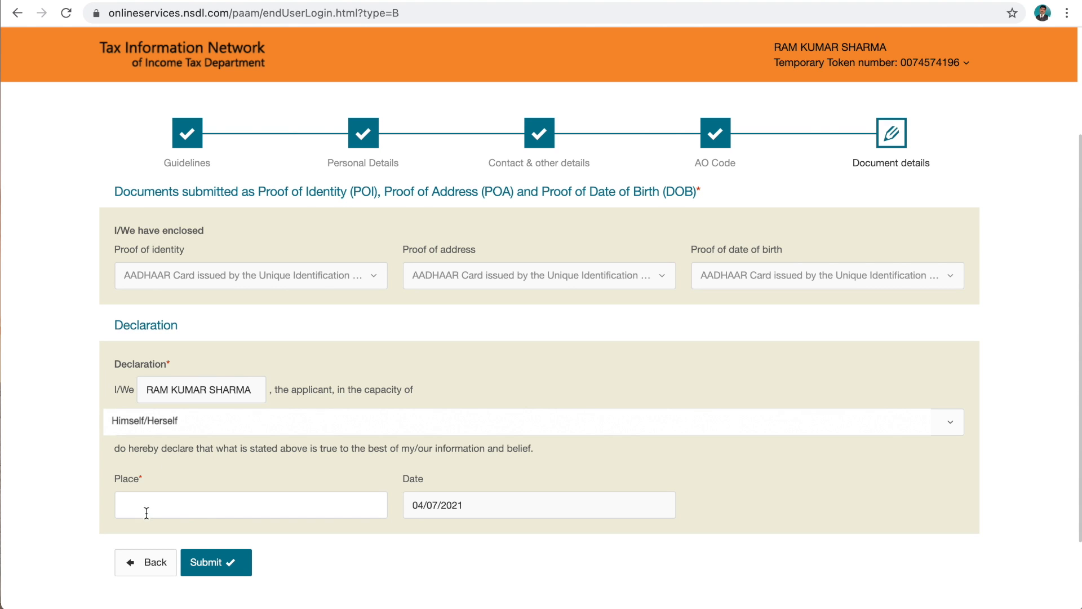
click(144, 510)
text(Chandigarh)
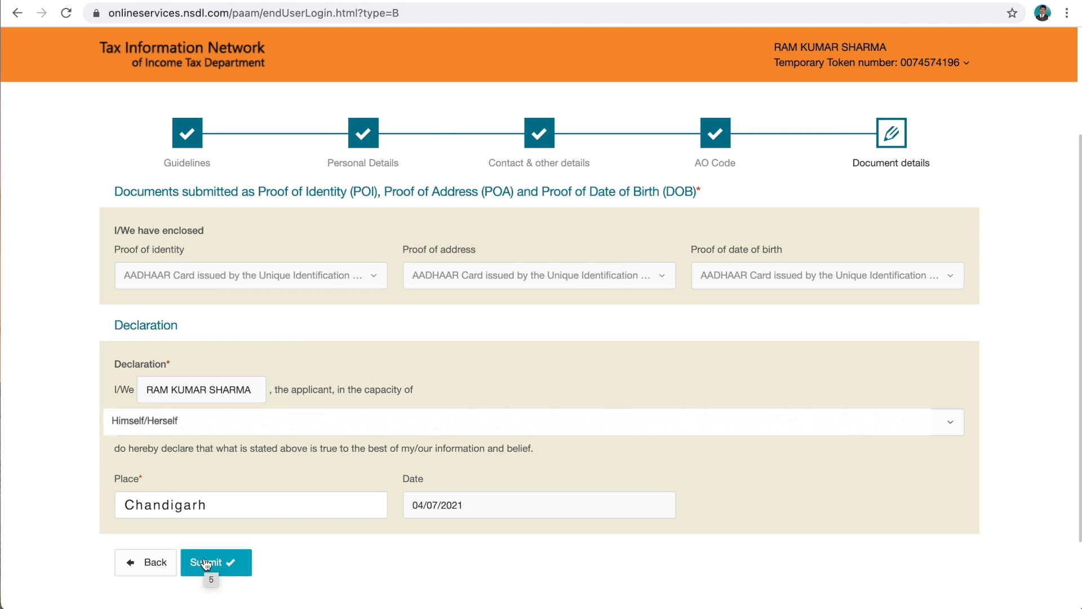
scroll(565, 320, up, 3)
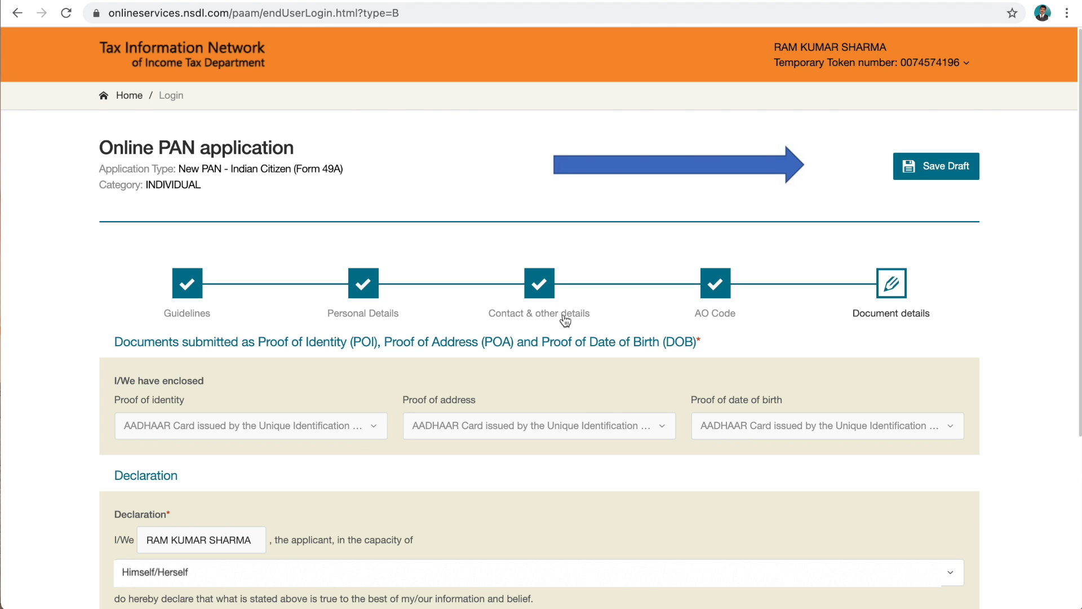
scroll(447, 510, down, 3)
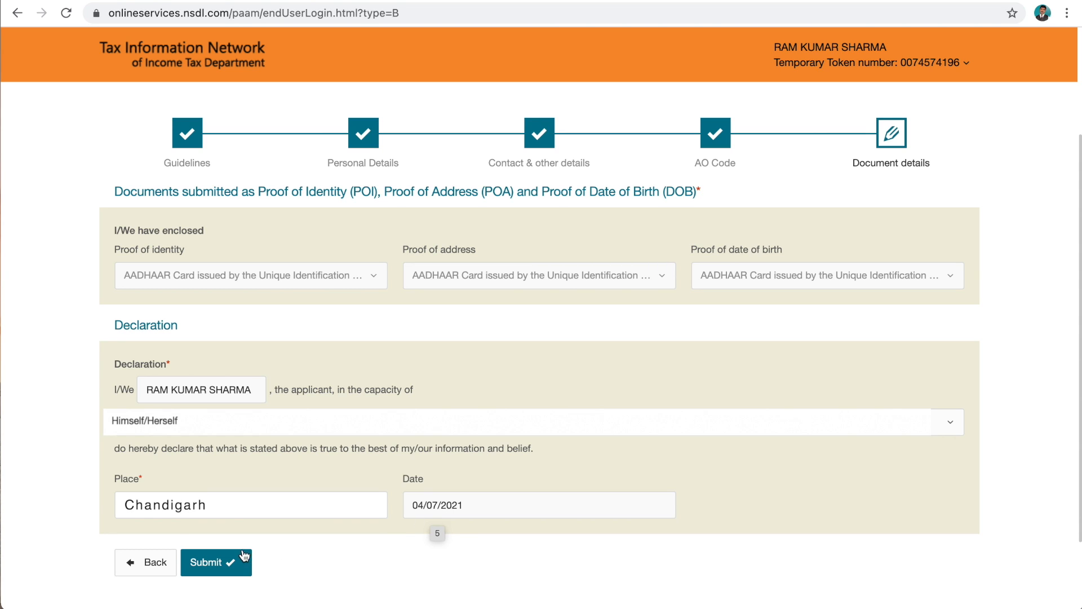
click(206, 562)
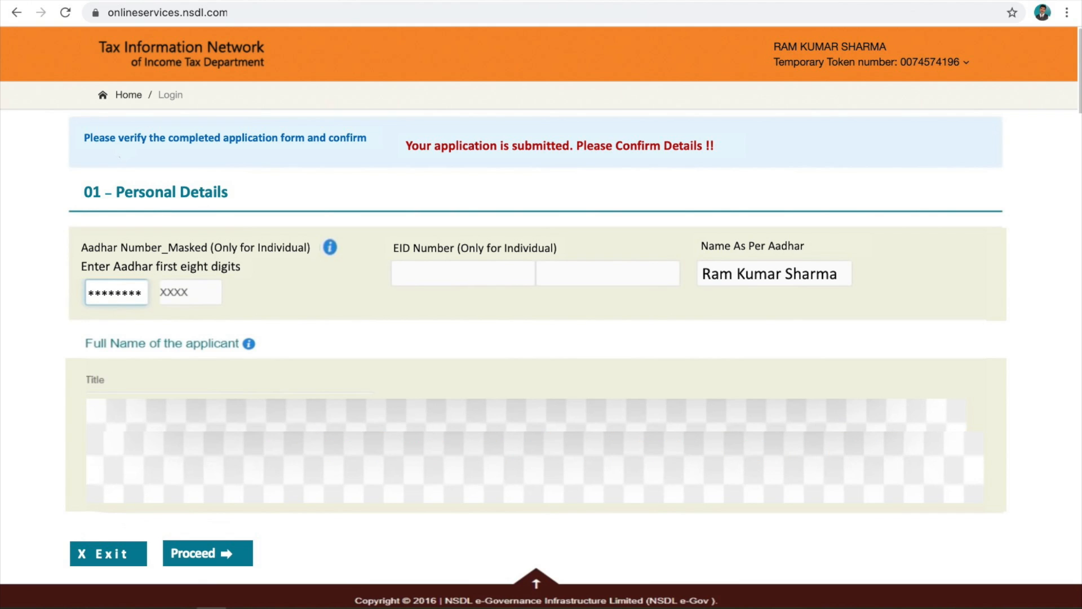
- Accept the reviewed application details and proceed to the Payment page
click(192, 552)
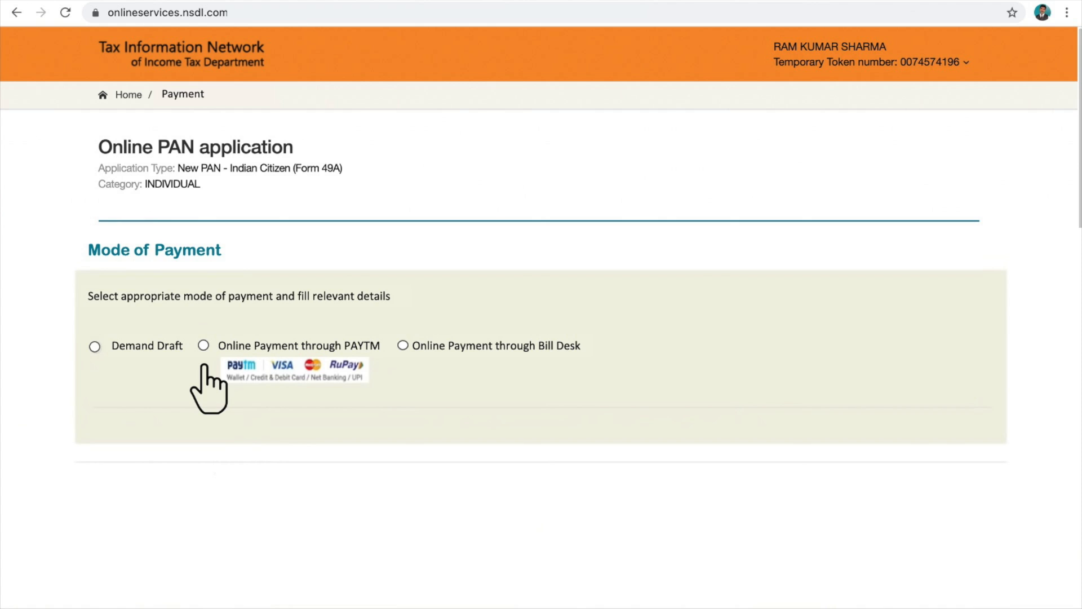
- Pay the 106.90 fee via Bill Desk with terms accepted, then continue from the receipt
click(403, 346)
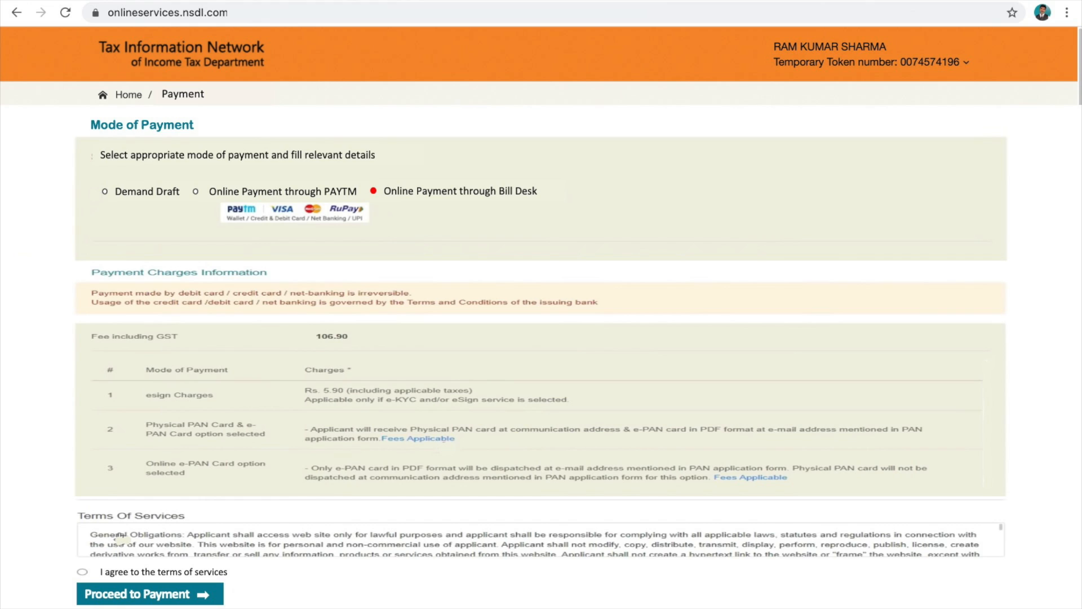
click(83, 572)
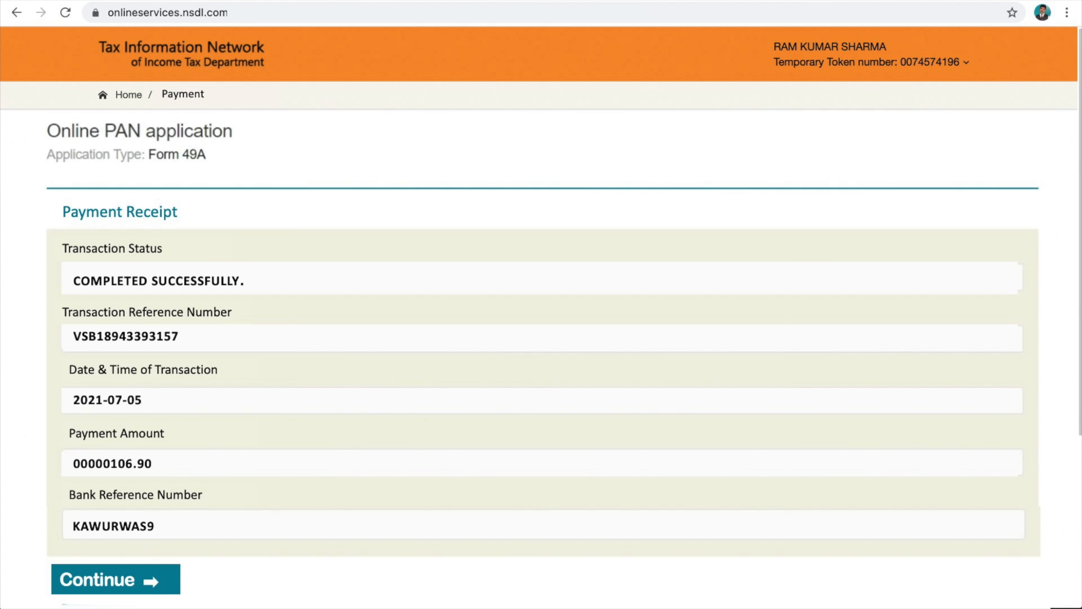
click(148, 581)
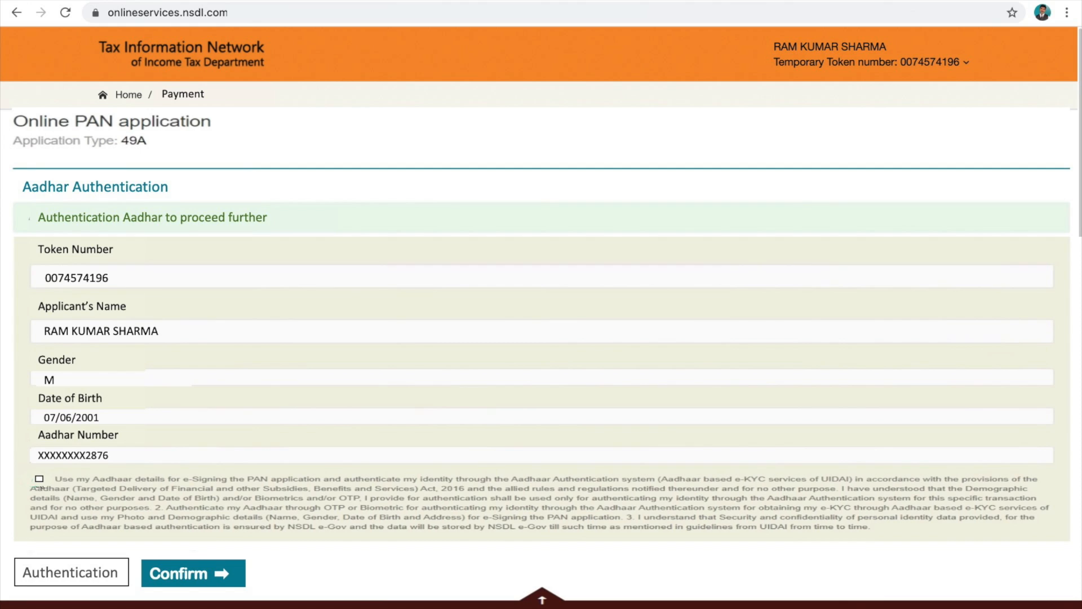
- Give Aadhaar consent for e-signing and continue with eSign
click(37, 480)
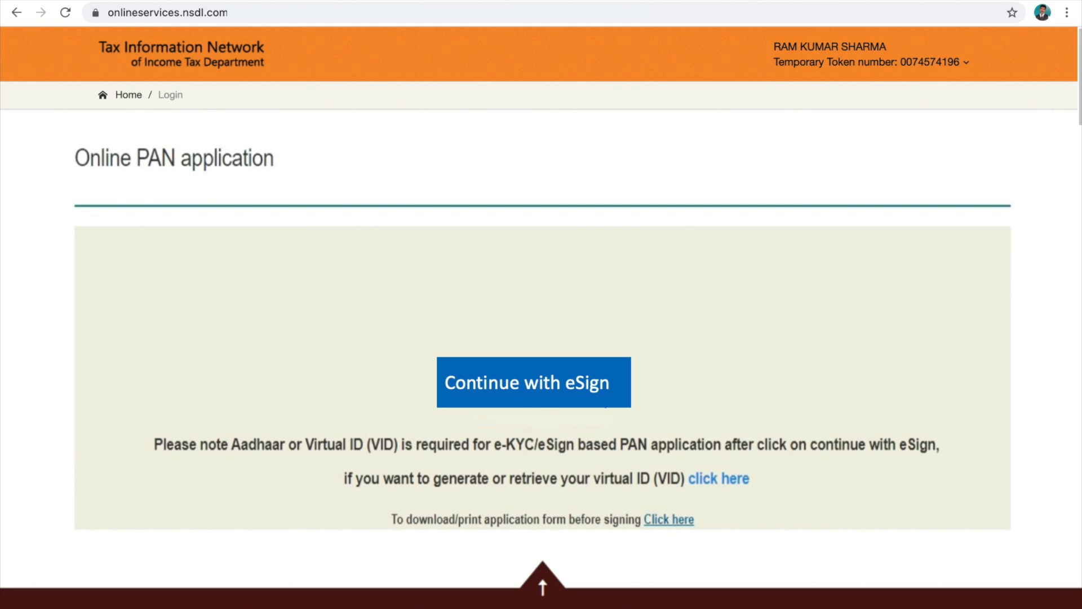
click(523, 396)
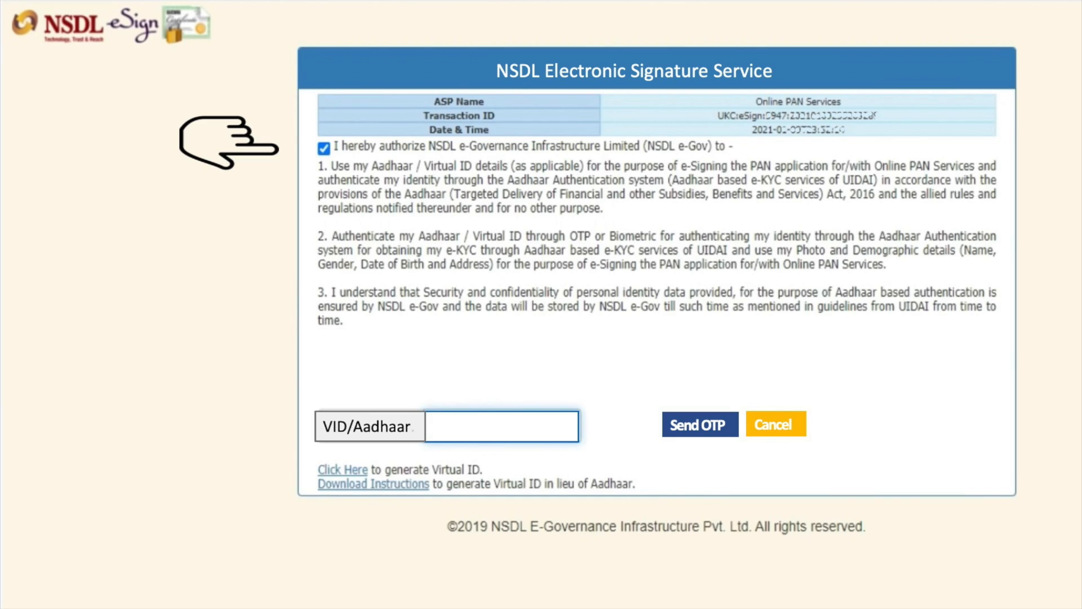
- Request the Aadhaar OTP and enter the received code to e-sign the application
click(698, 425)
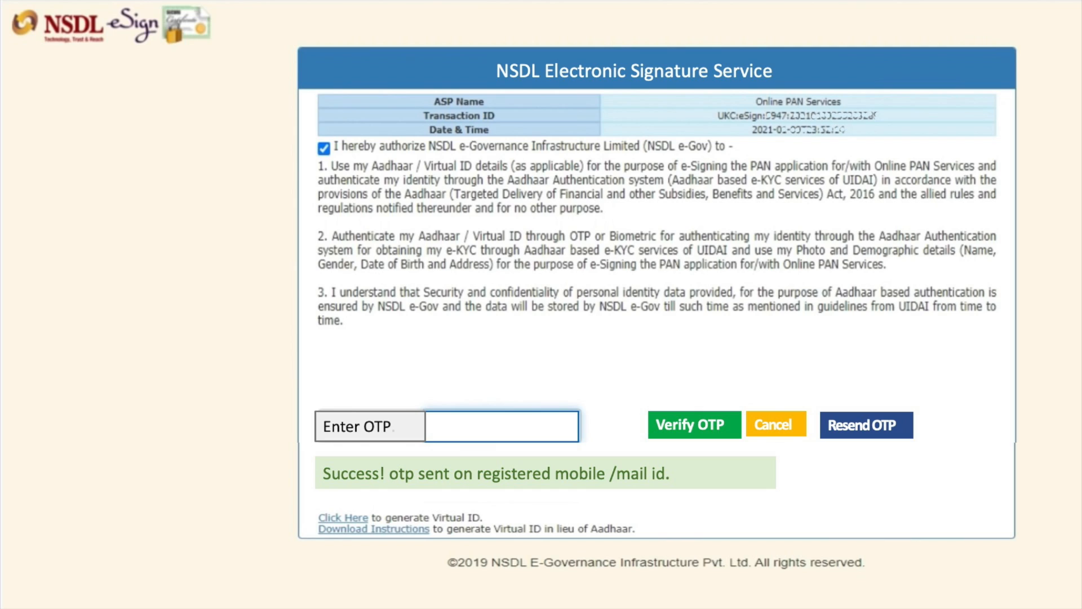
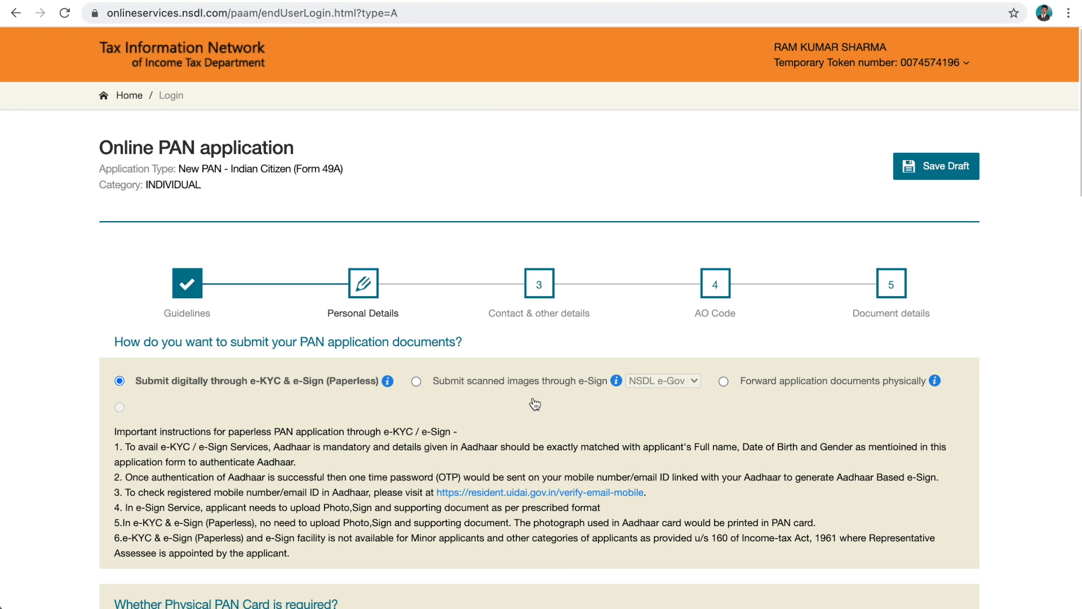
- Choose 'Submit scanned images through e-Sign' and jump to step 5, Document details
click(416, 382)
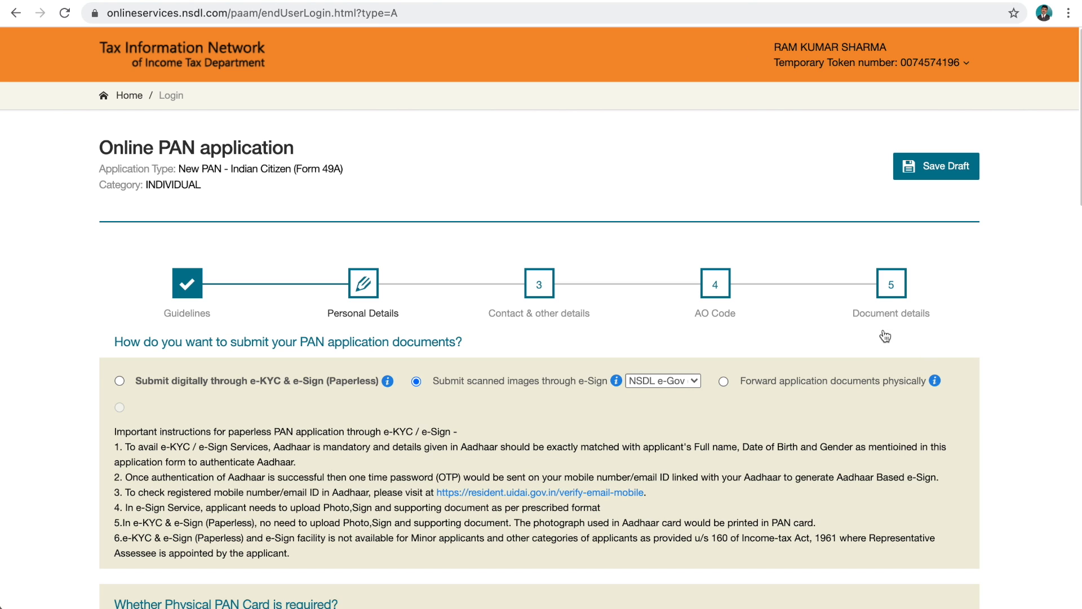
click(891, 290)
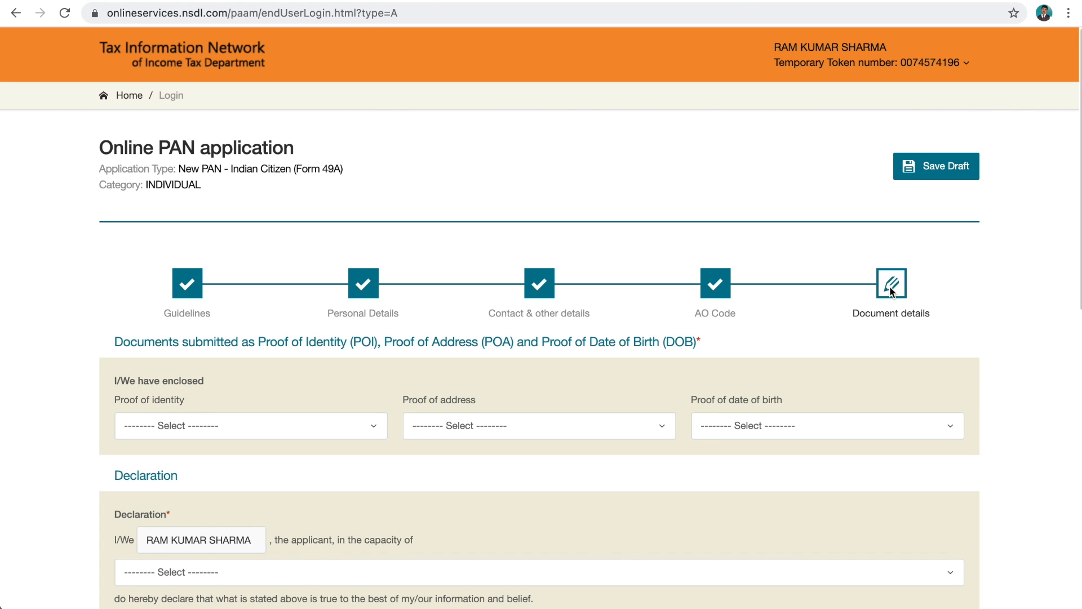
- Set proofs: identity Driving License, address Passport, date of birth Matriculation certificate
scroll(512, 374, down, 2)
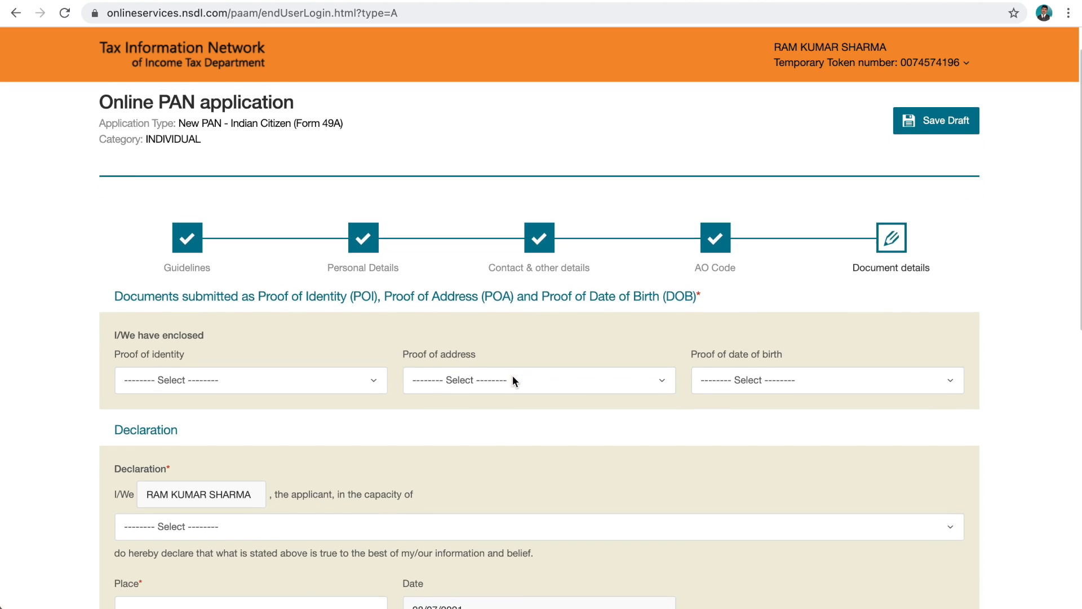
scroll(512, 376, down, 1)
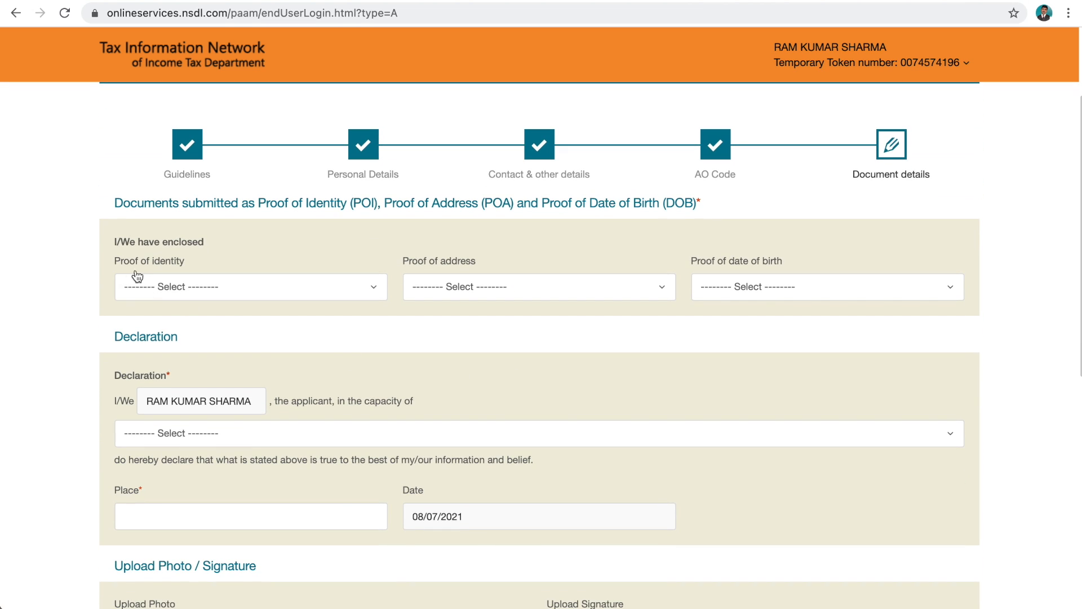
click(372, 292)
scroll(284, 418, down, 2)
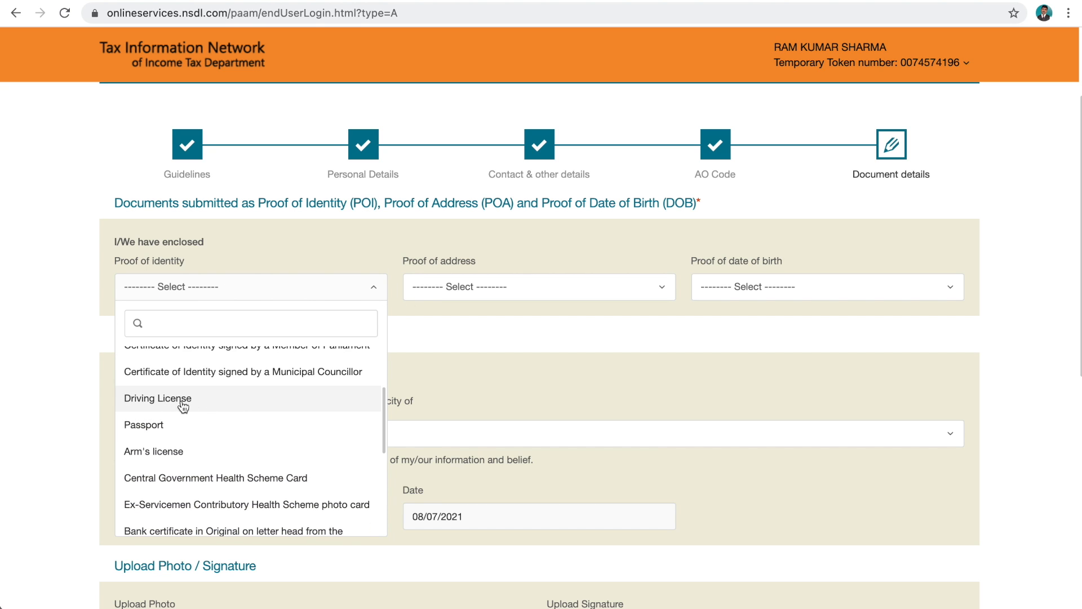
click(183, 405)
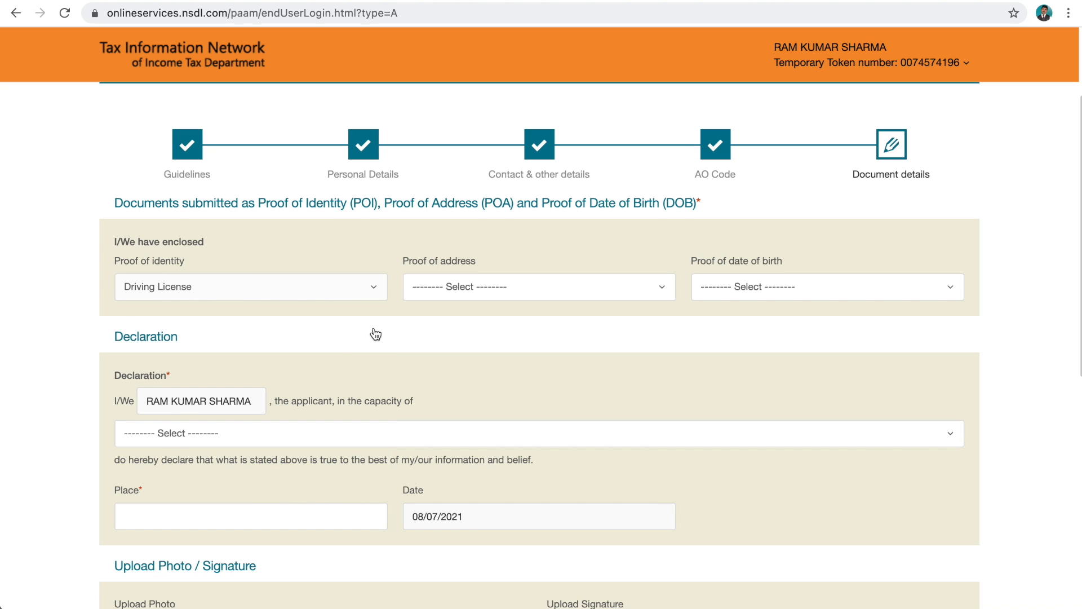
click(655, 293)
scroll(497, 398, down, 1)
scroll(497, 398, down, 5)
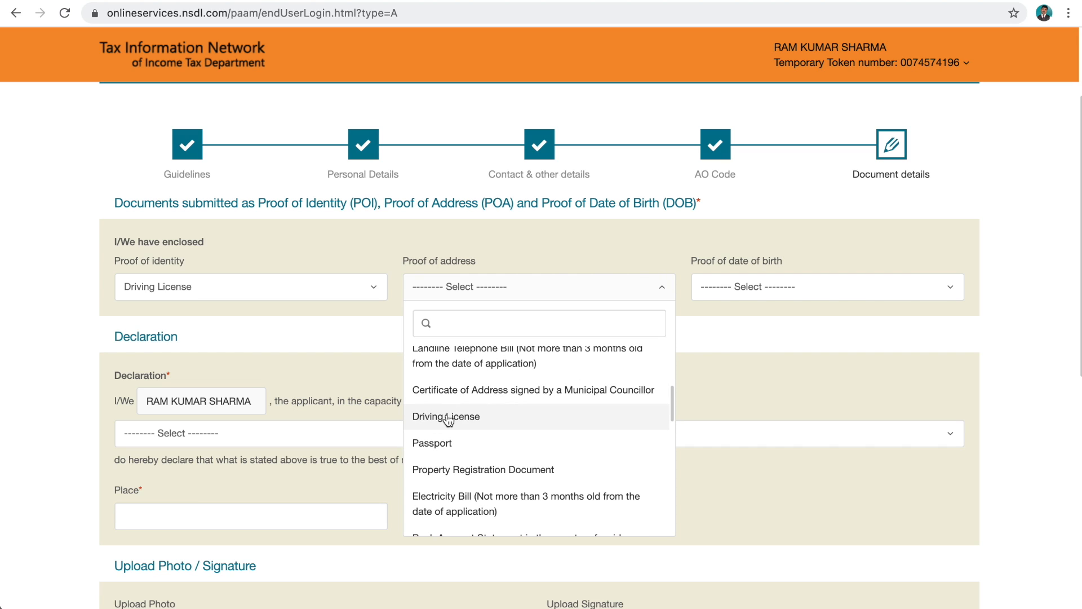
click(437, 444)
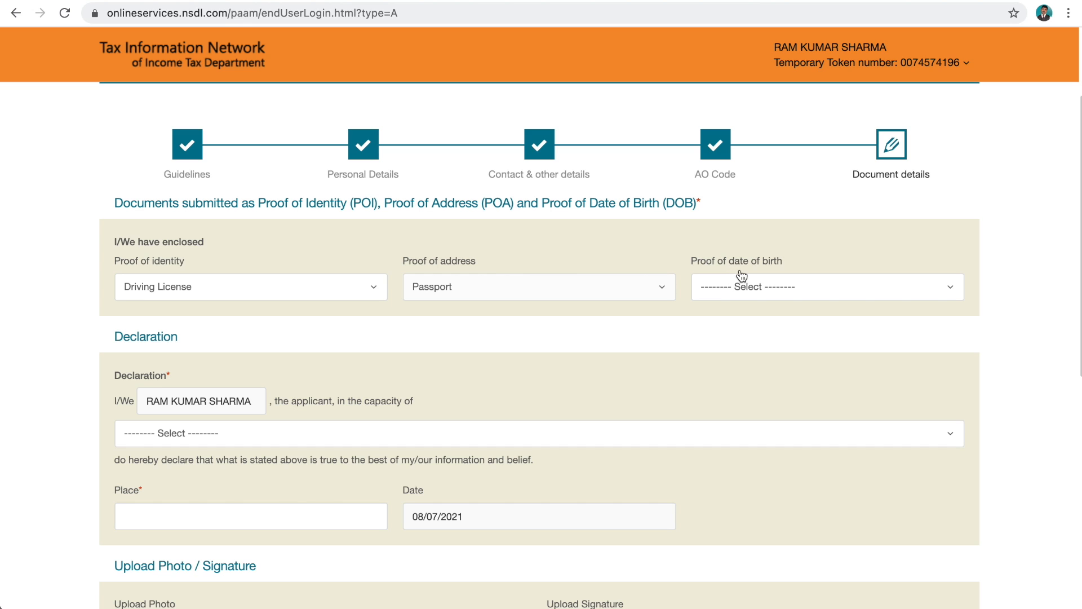
click(945, 292)
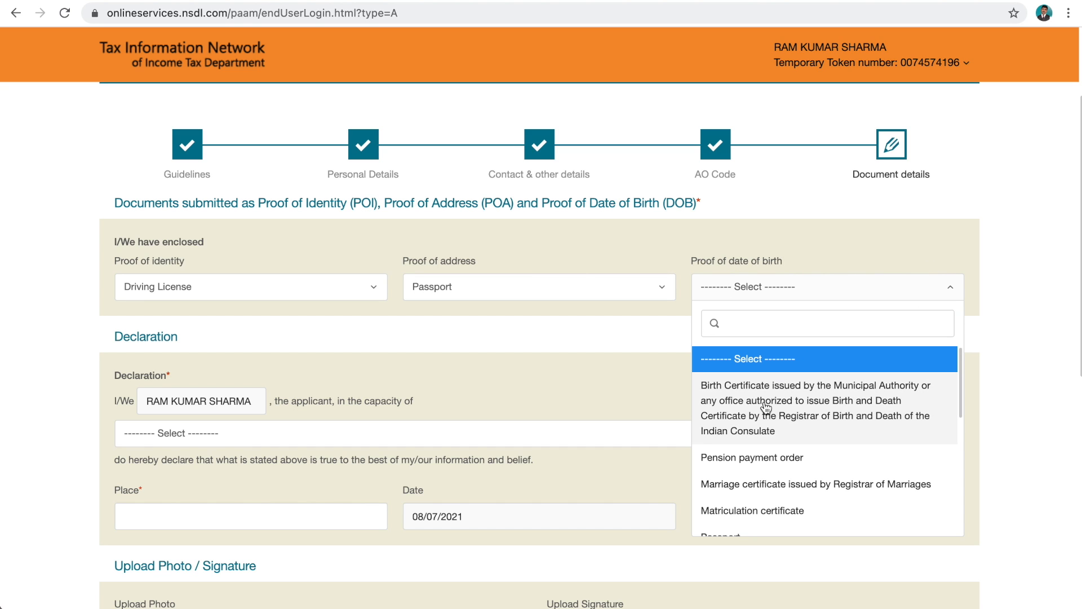
scroll(767, 406, down, 3)
scroll(767, 406, down, 1)
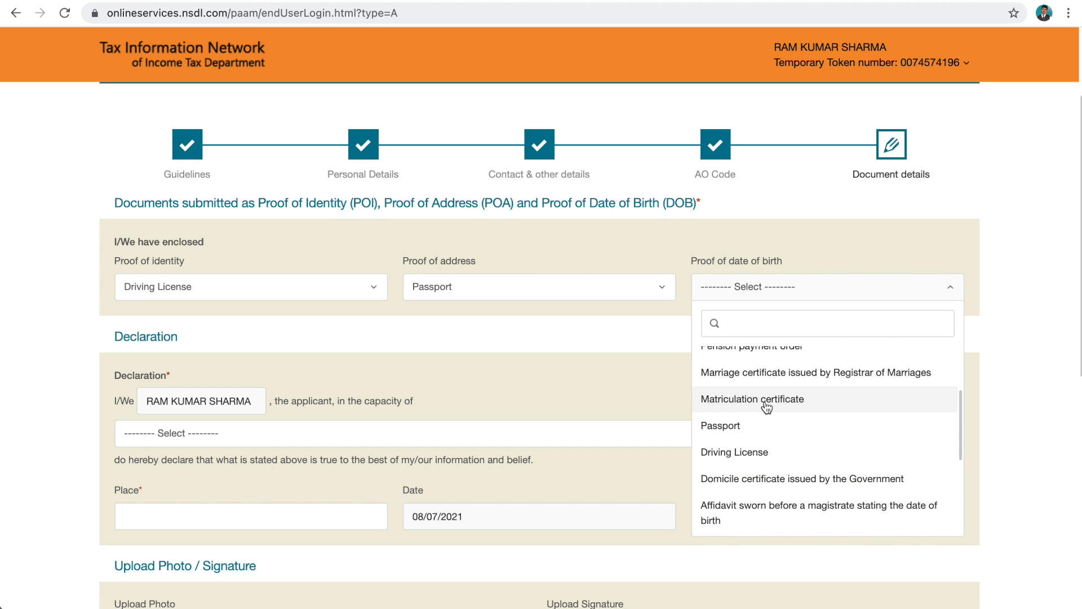
click(749, 401)
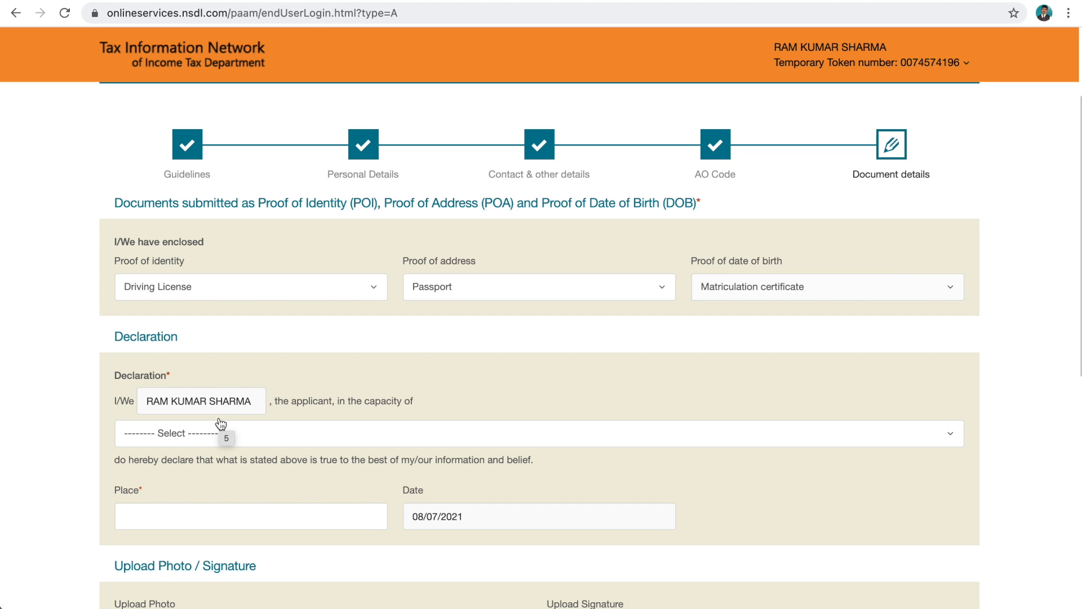
- Complete the declaration in the capacity Himself/Herself with place CHANDIGARH
click(951, 436)
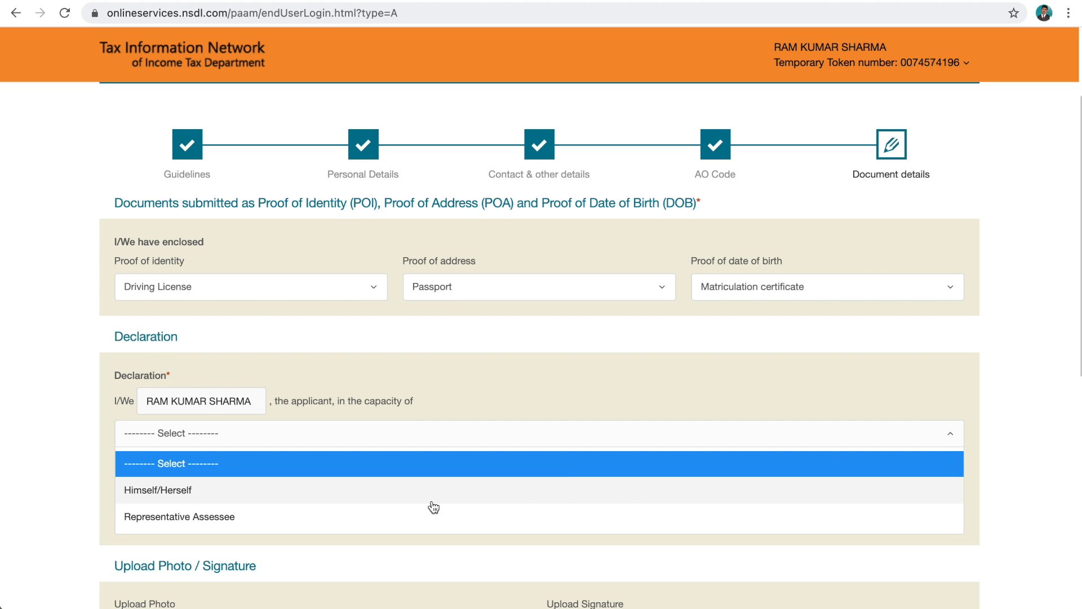
click(211, 492)
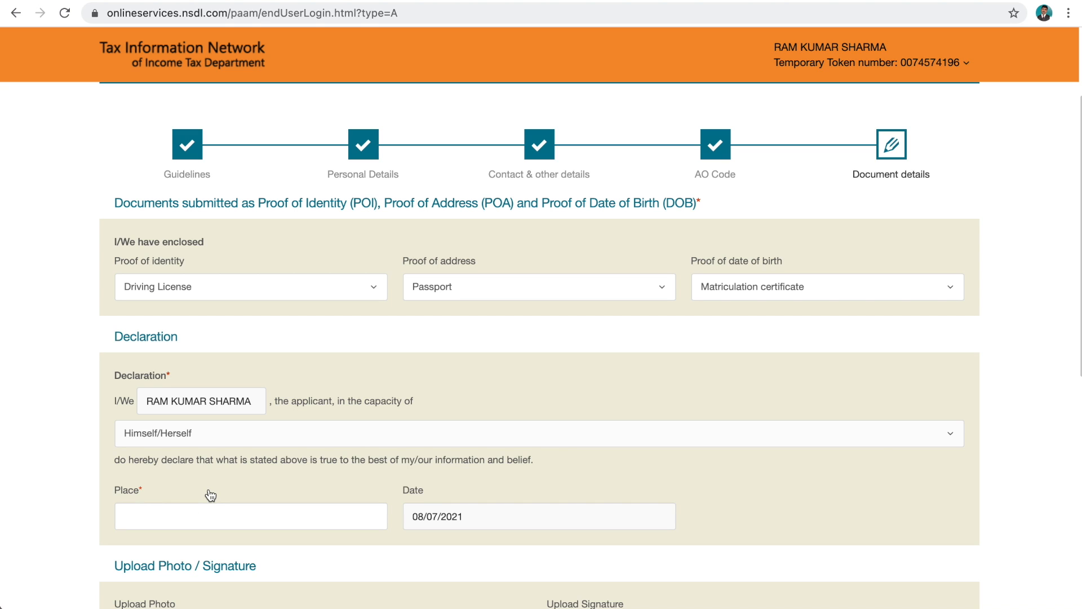
click(160, 517)
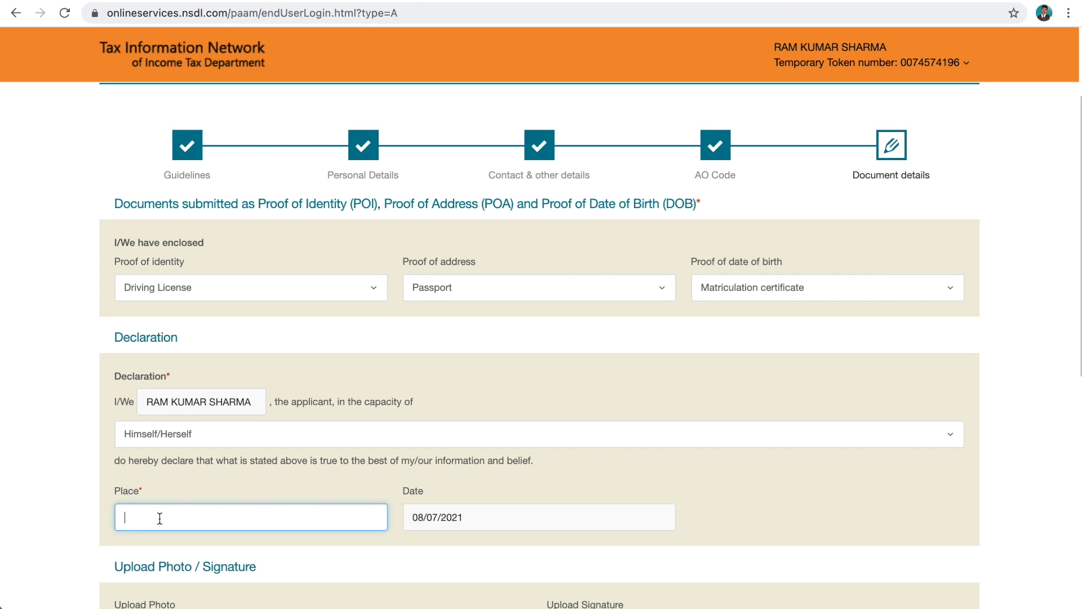
text(CHANDIGARH)
scroll(414, 533, down, 5)
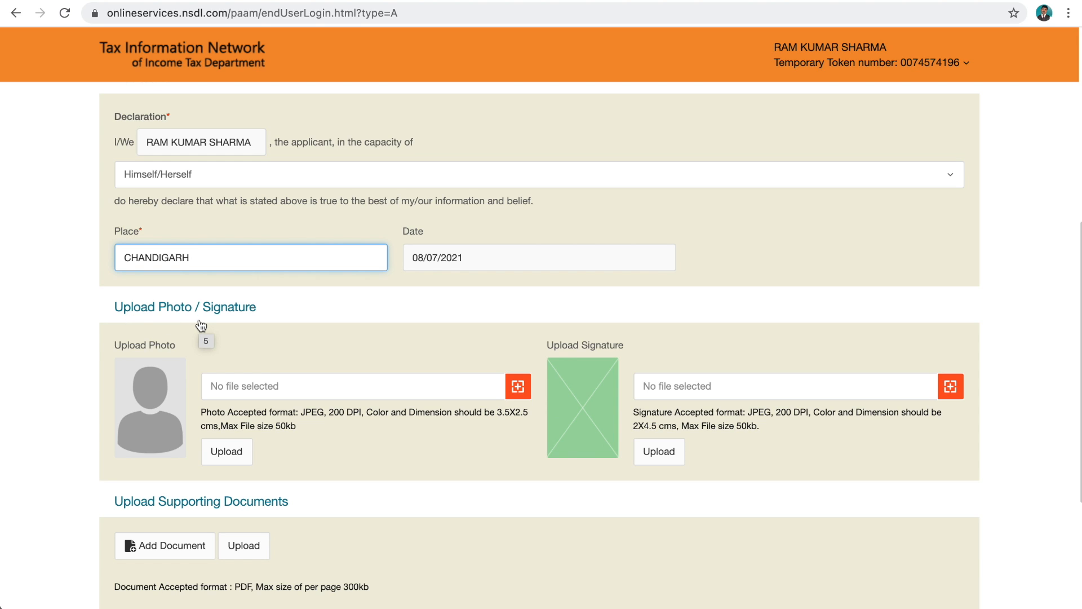
- Attach the applicant's photo JPEG from the Desktop and upload it
click(518, 388)
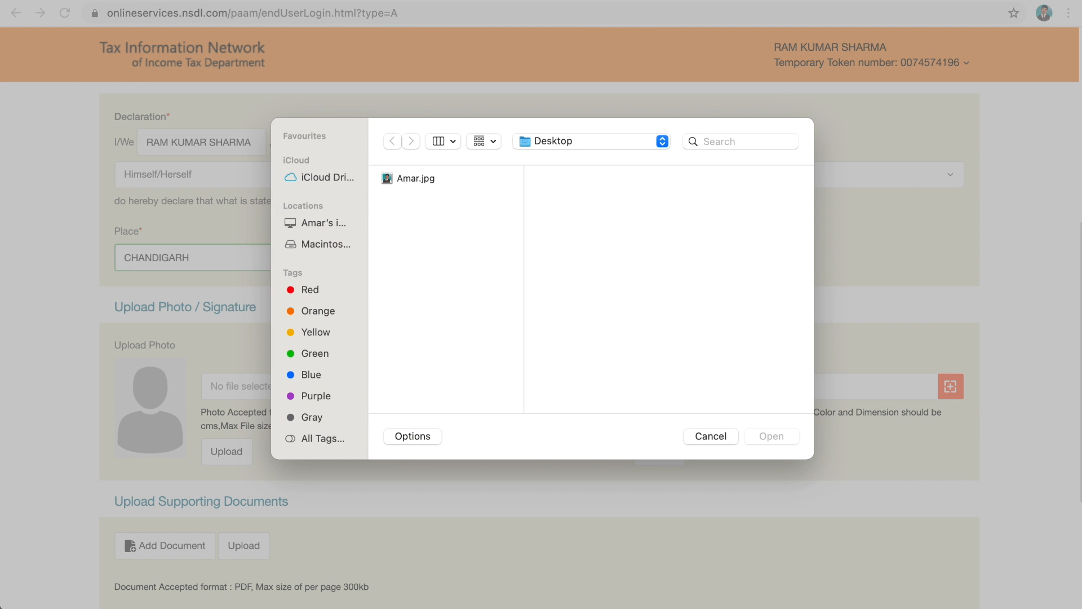
click(410, 180)
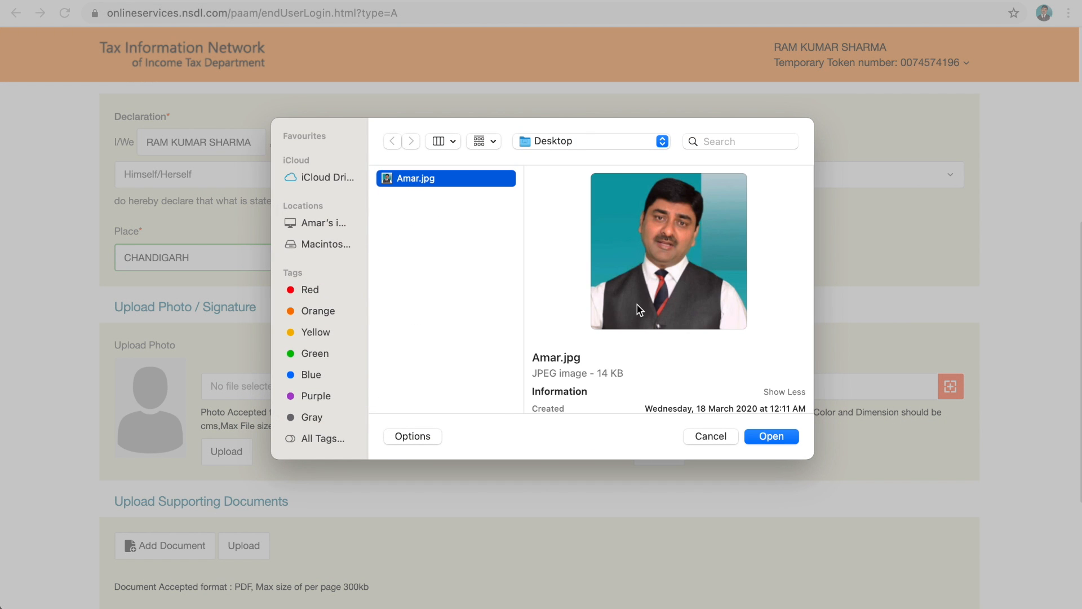
click(767, 437)
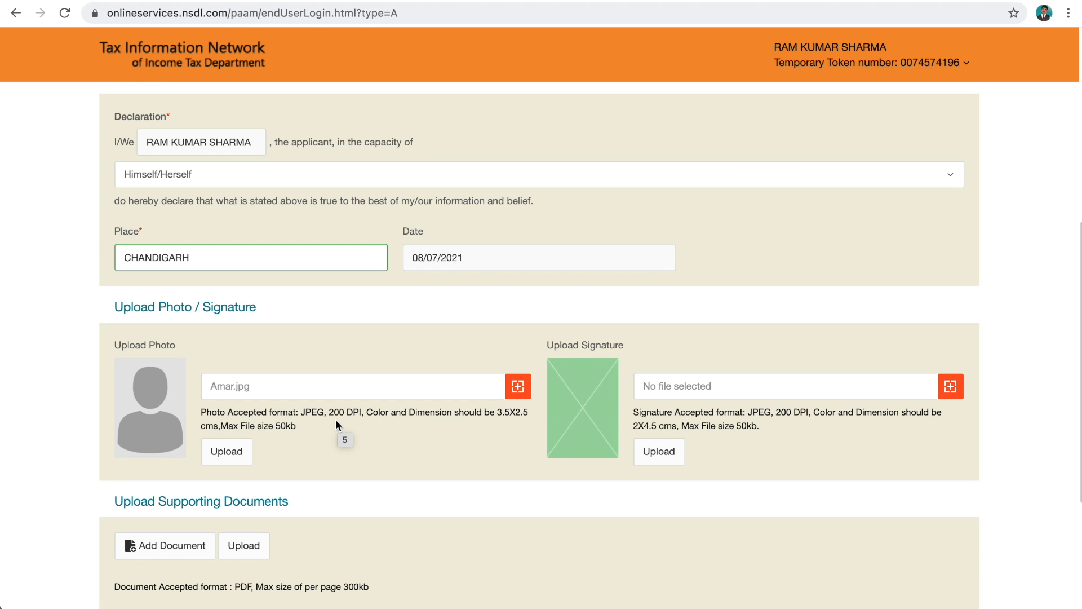
click(227, 453)
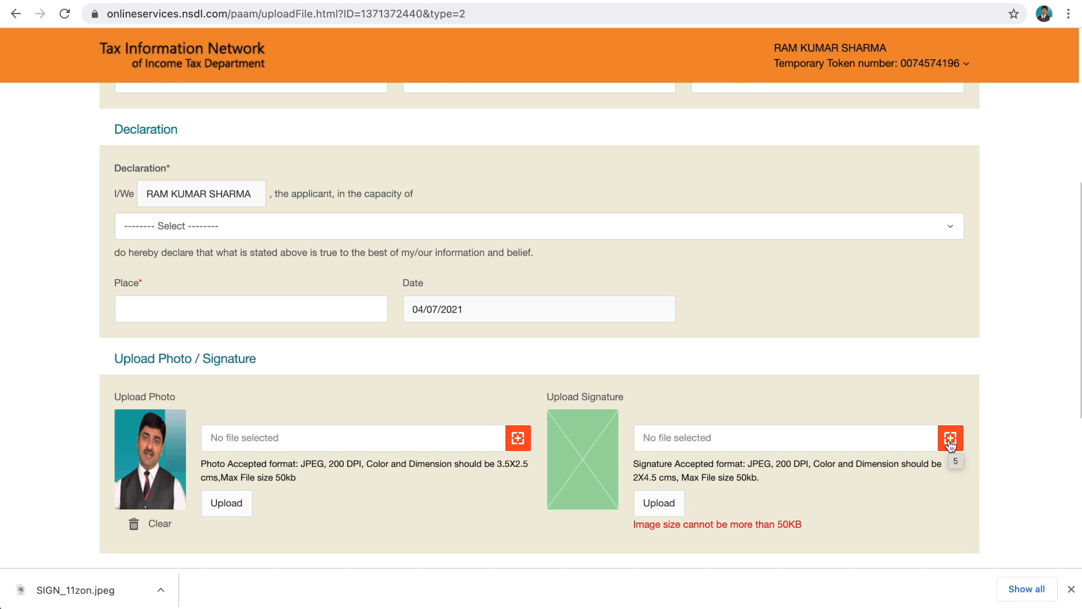
- Attach SIGN.jpeg as the signature image and upload it
click(951, 440)
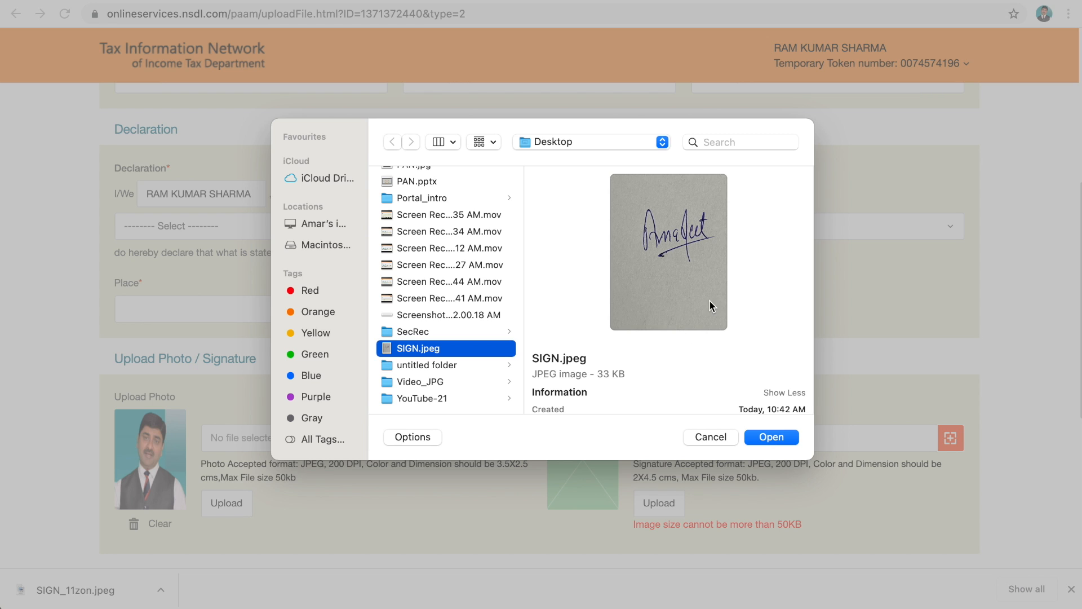
click(769, 438)
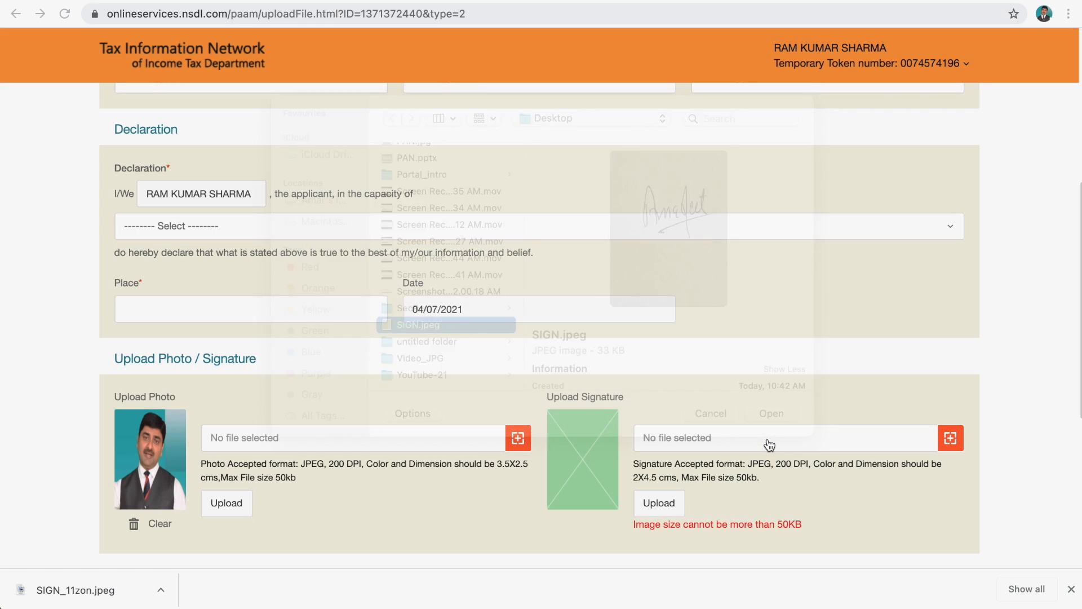
click(661, 505)
scroll(371, 453, down, 1)
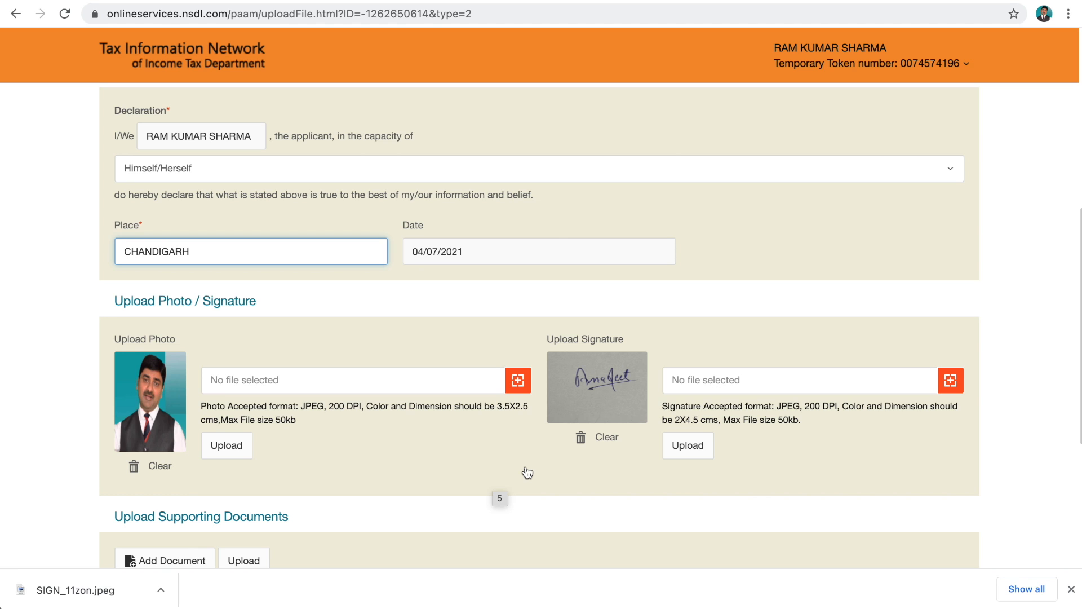
scroll(292, 456, down, 1)
scroll(292, 457, down, 5)
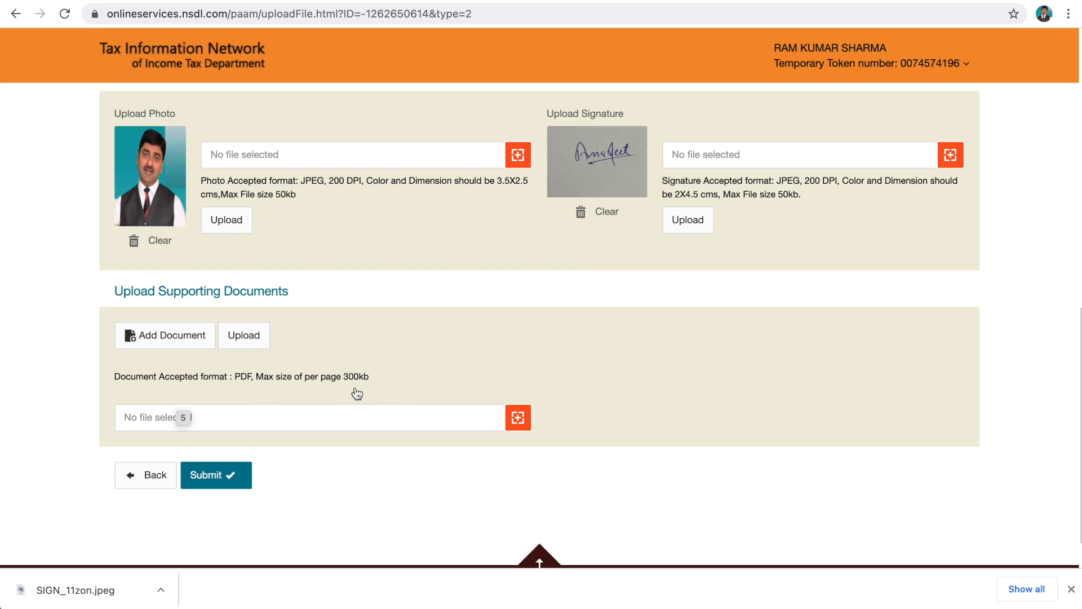
- Add a second supporting-document row and submit the application form
click(518, 418)
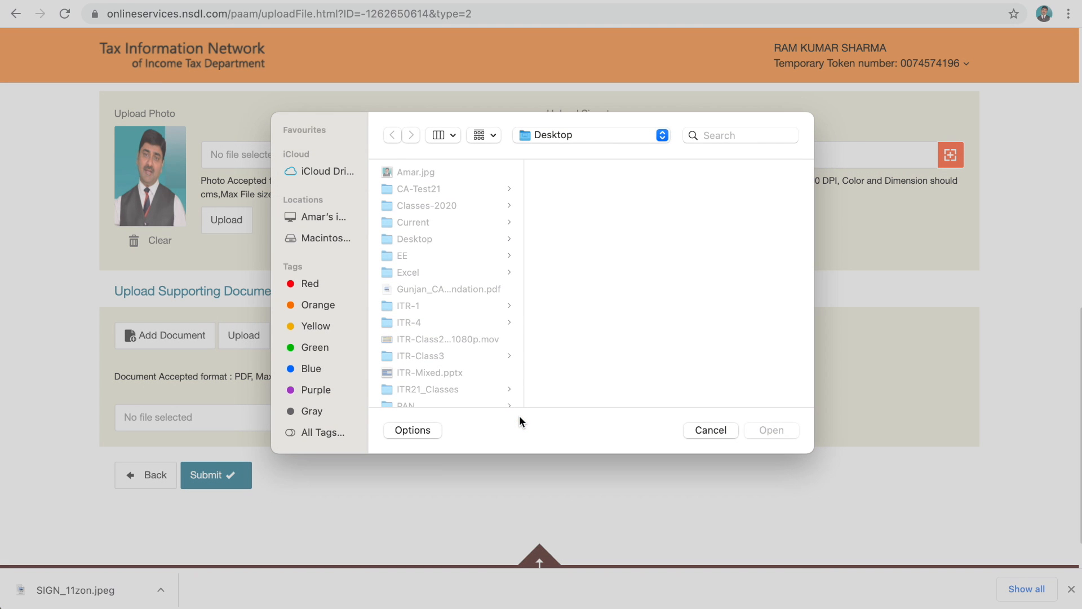
key(Escape)
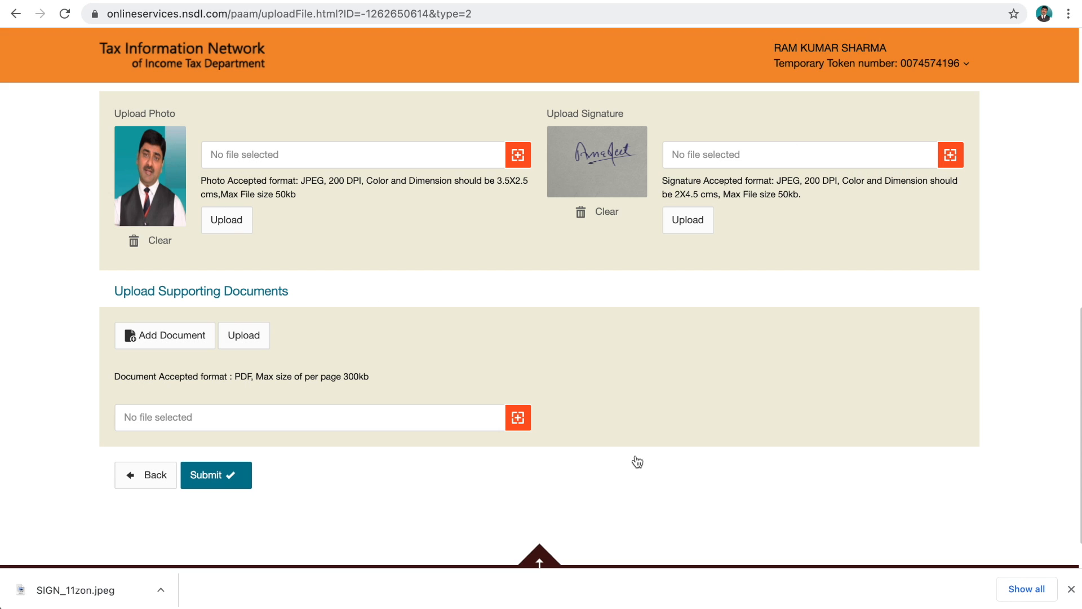
click(170, 338)
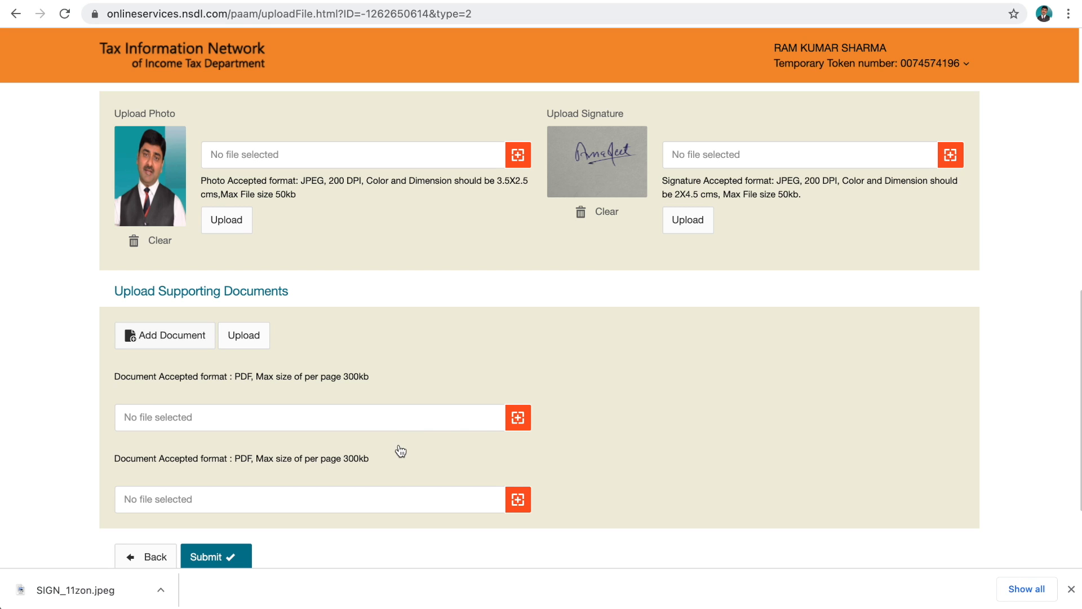
click(194, 549)
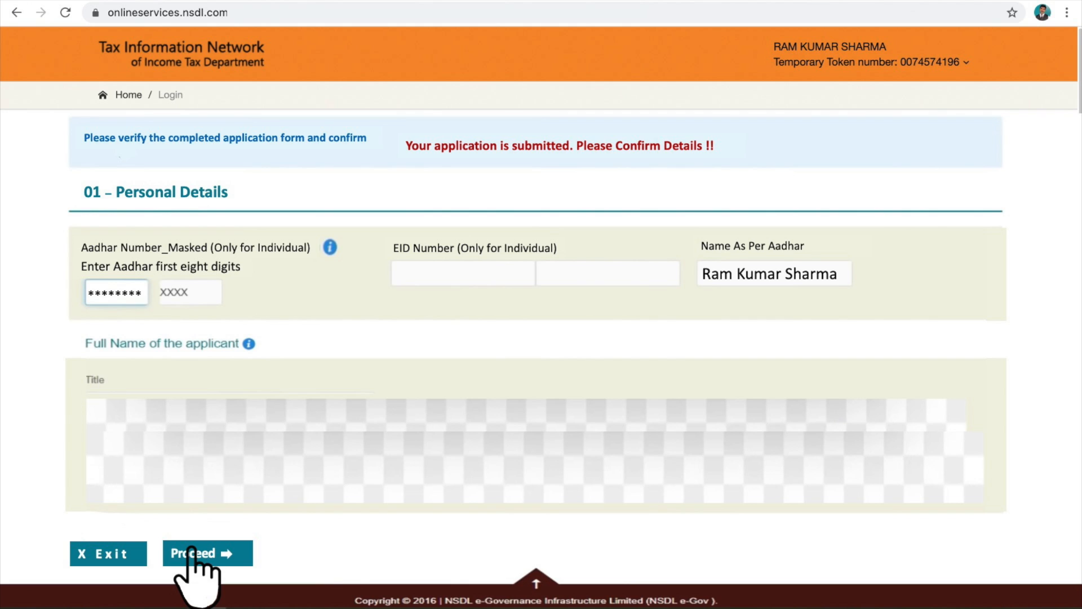
- Proceed from the confirmation page to the payment step
click(193, 553)
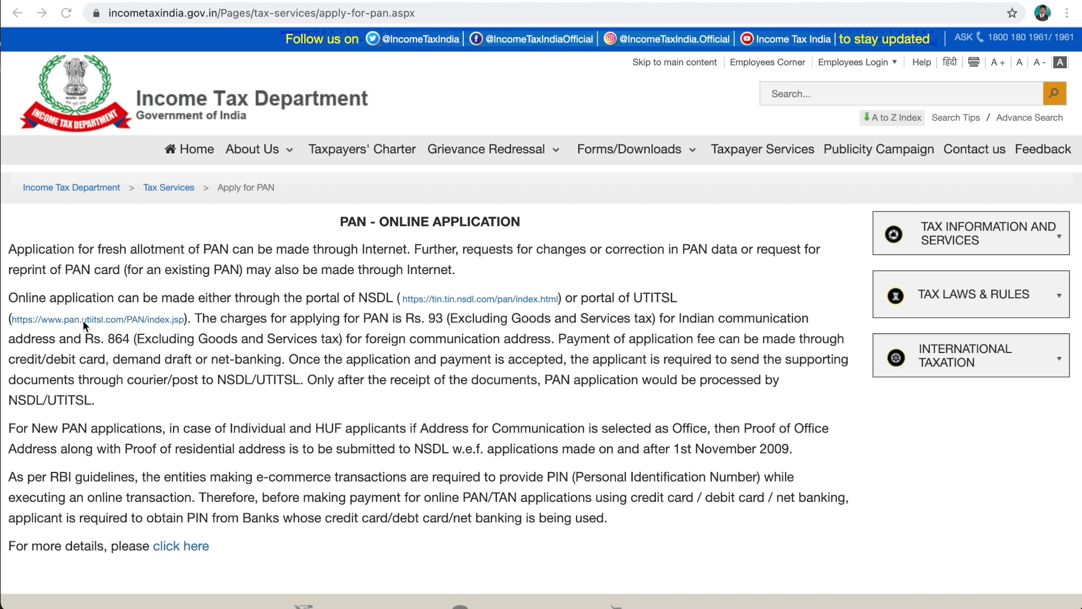
- Follow the UTIITSL portal link on the PAN - Online Application page
click(105, 319)
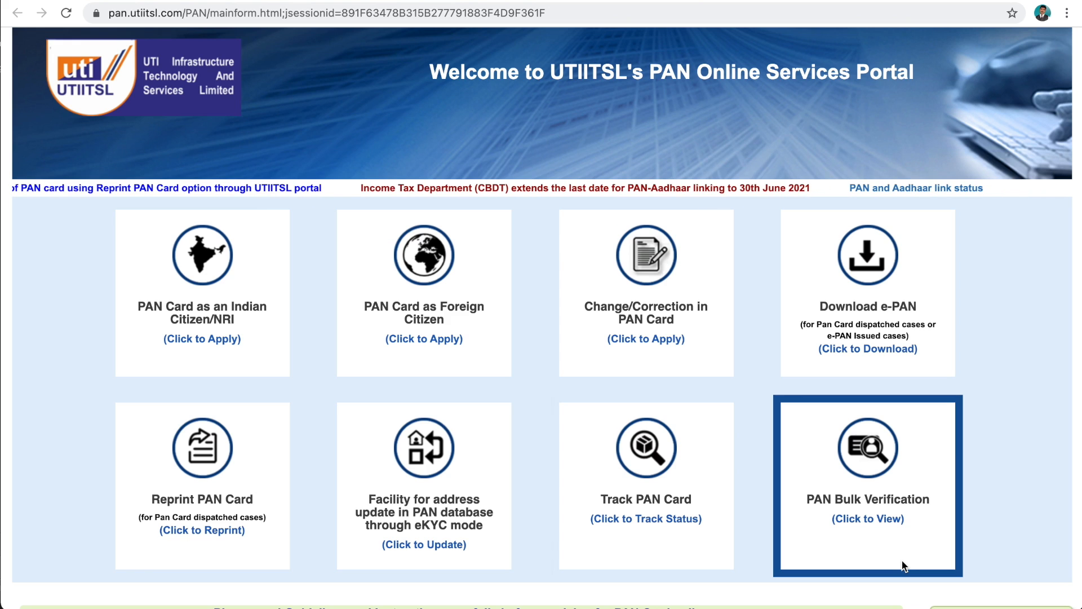
- Start a new Form 49A as an Indian citizen in digital Aadhaar e-KYC mode
click(202, 345)
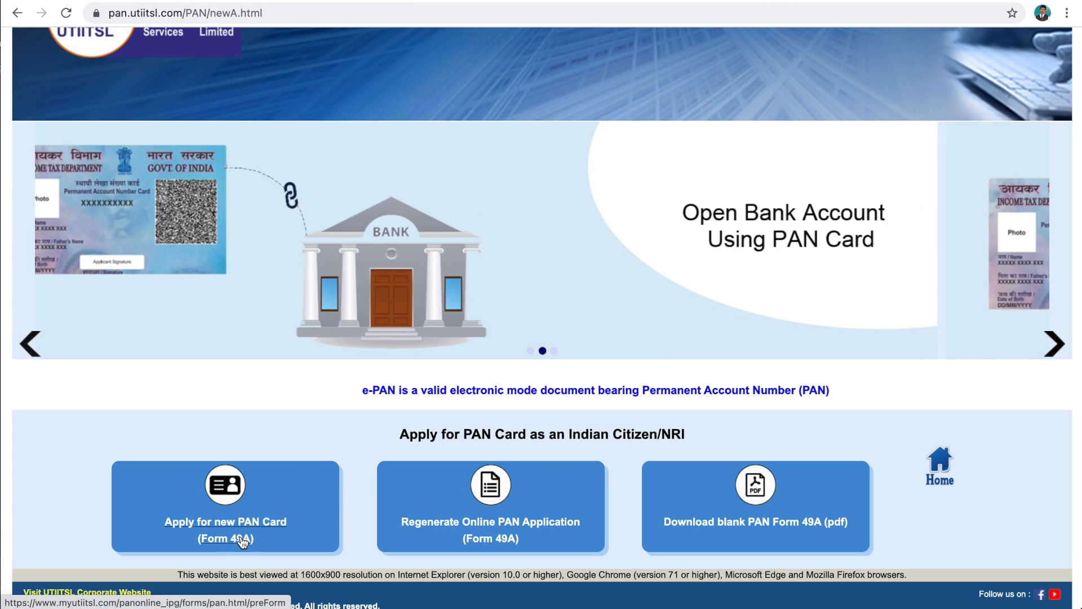
click(224, 541)
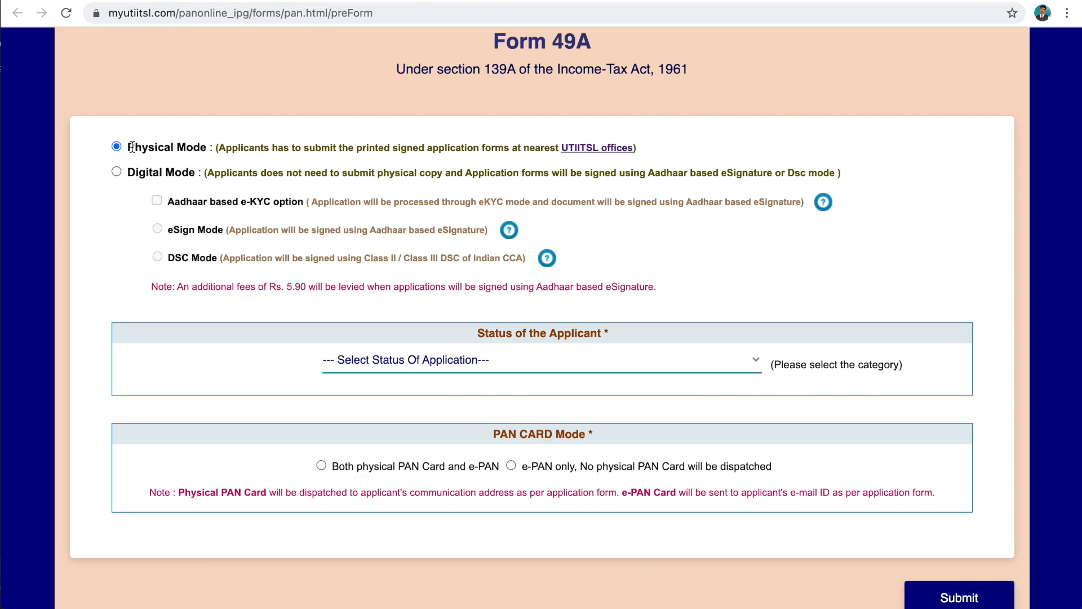
click(116, 171)
click(157, 200)
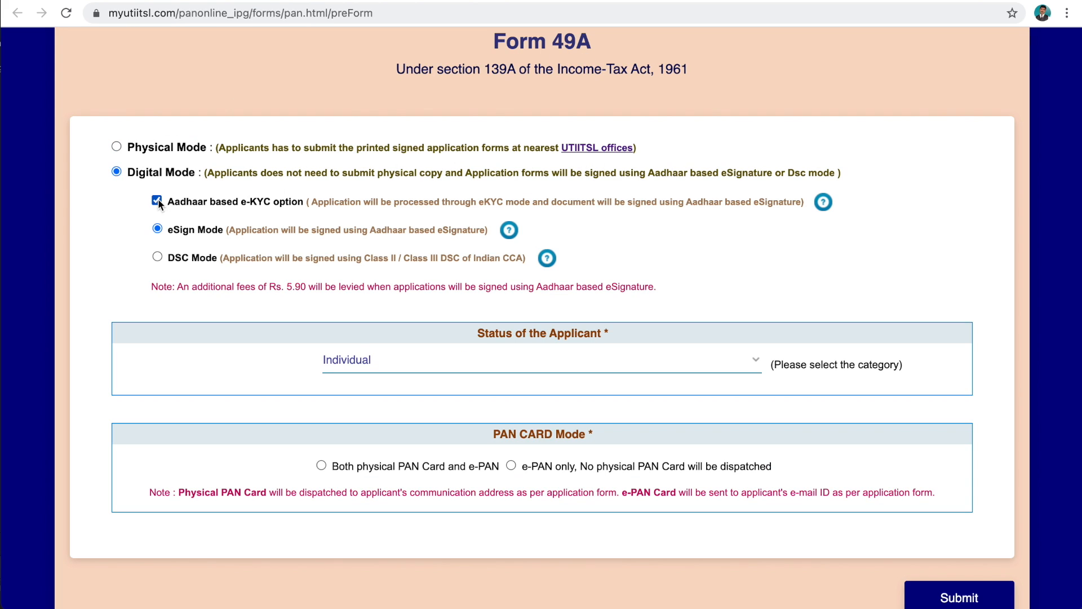
click(158, 257)
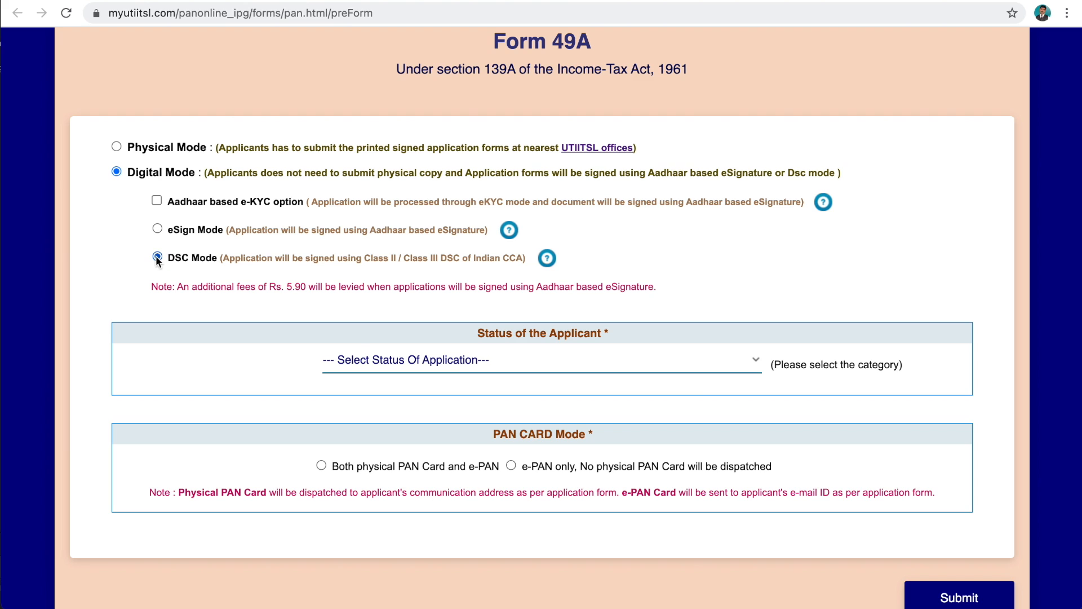
- Set applicant status Individual with both physical PAN and e-PAN, and submit for a reference number
click(753, 367)
click(516, 562)
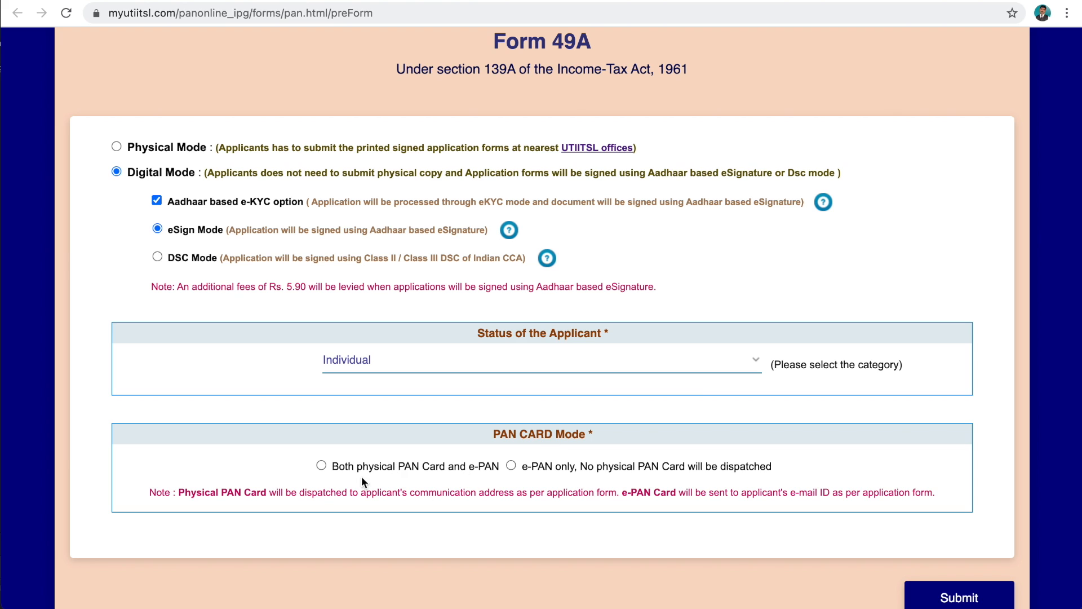
click(322, 465)
click(511, 466)
click(321, 466)
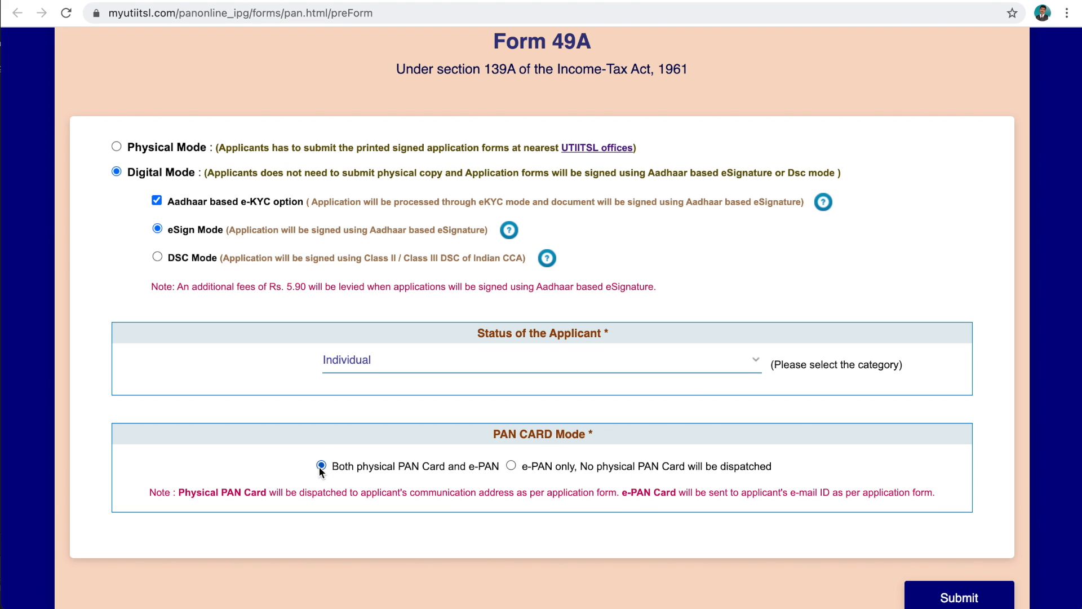
click(930, 598)
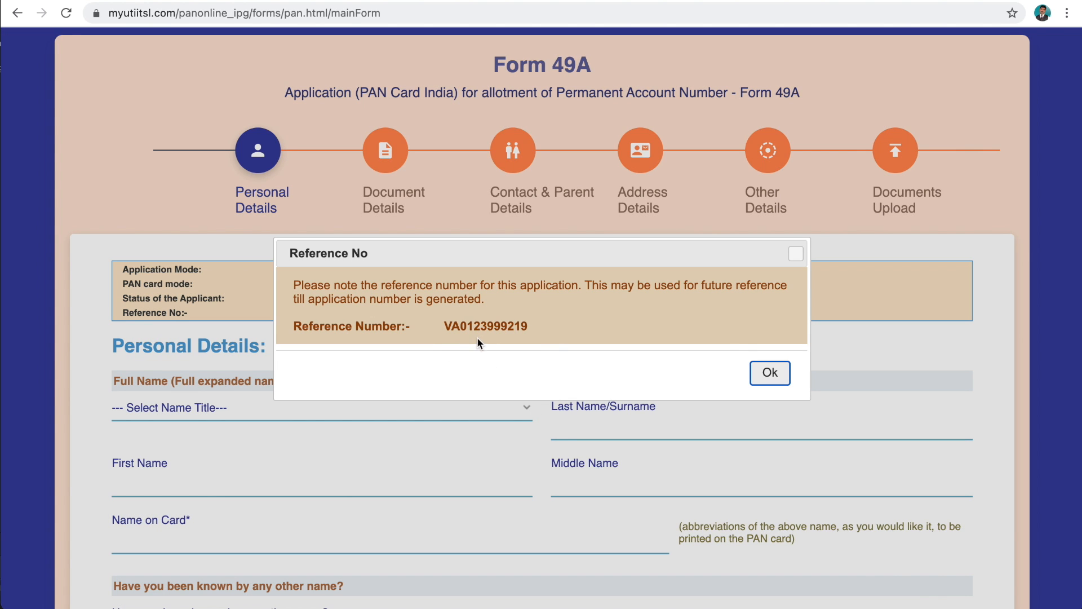
click(794, 257)
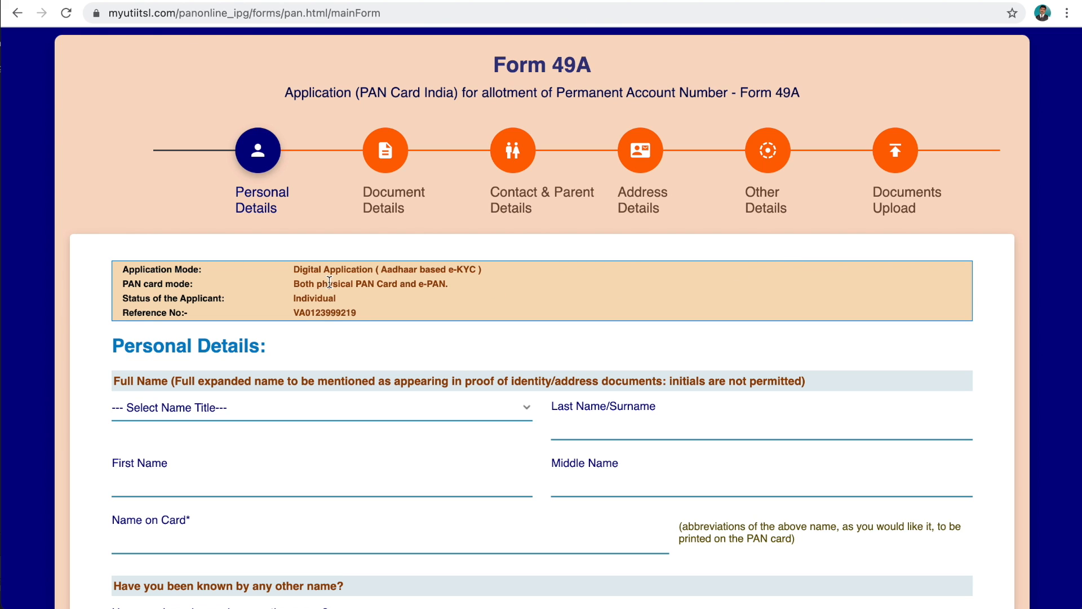